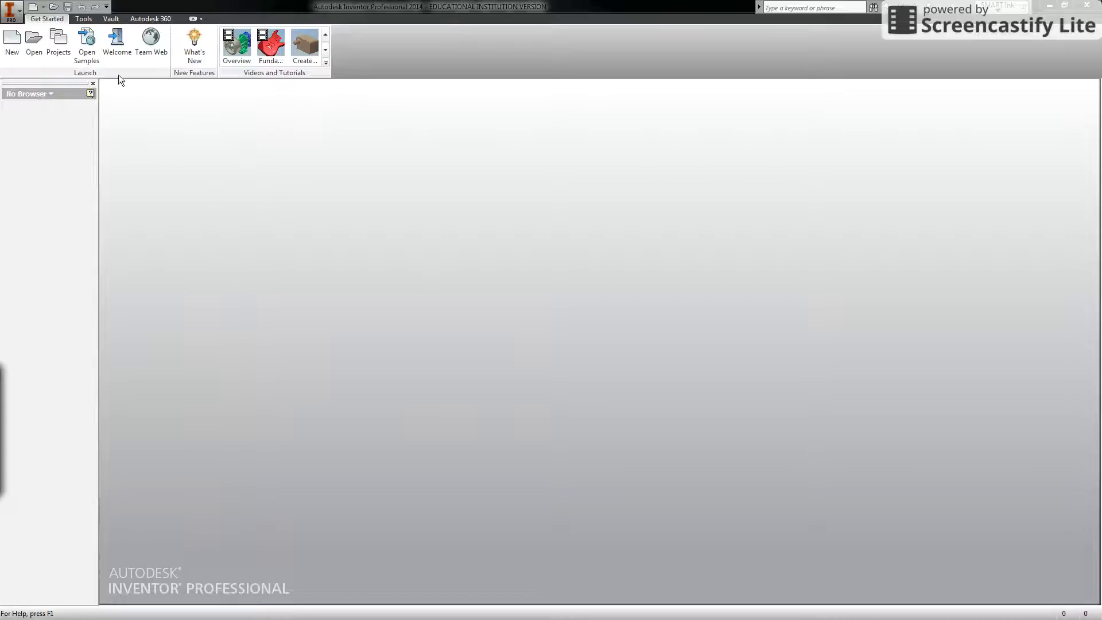
Create a new assembly file from the English Standard (in).iam template.
left_click(19, 39)
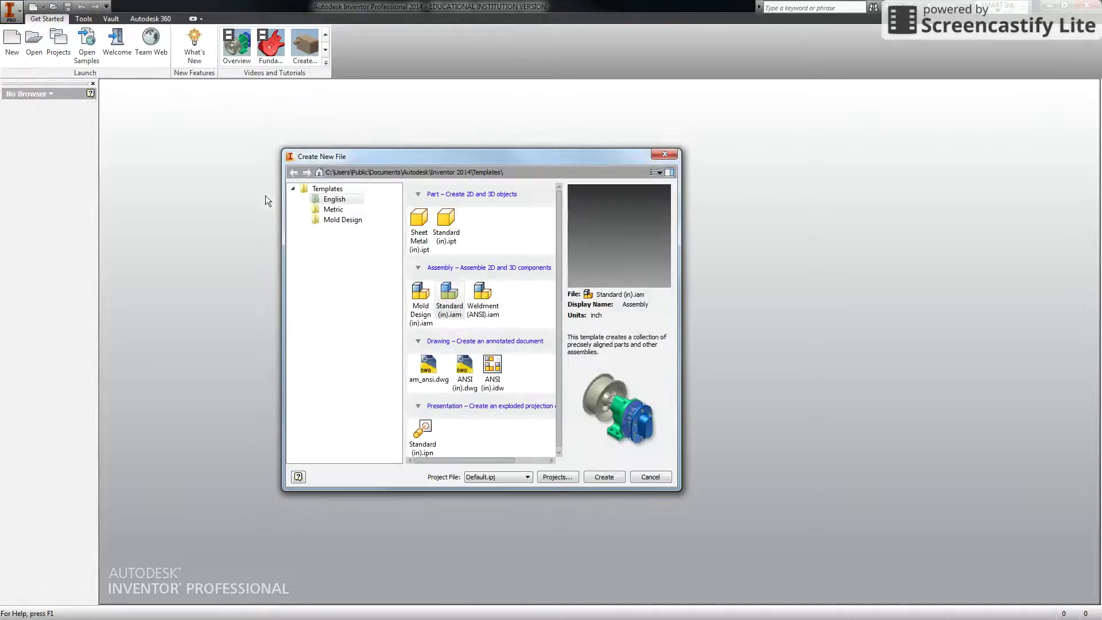
left_click(319, 201)
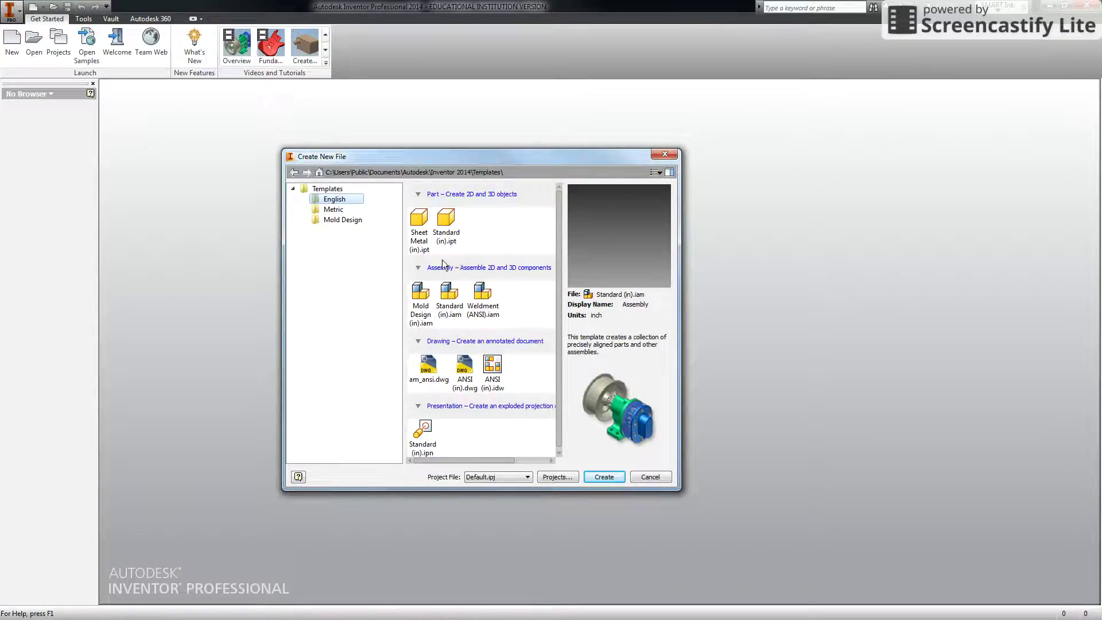
left_click(449, 300)
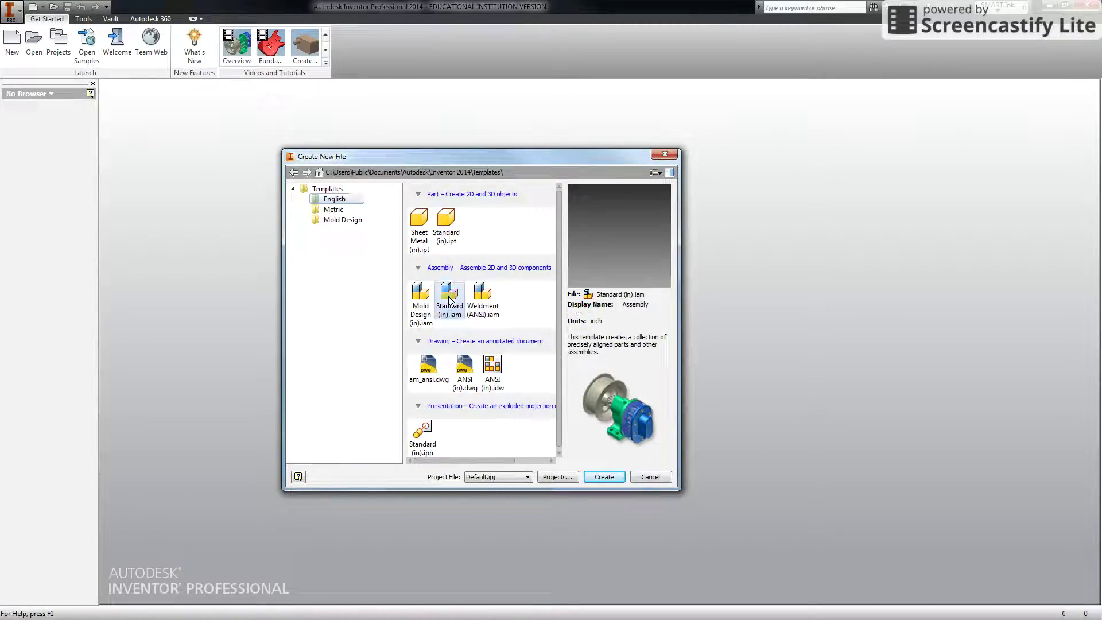
left_click(602, 477)
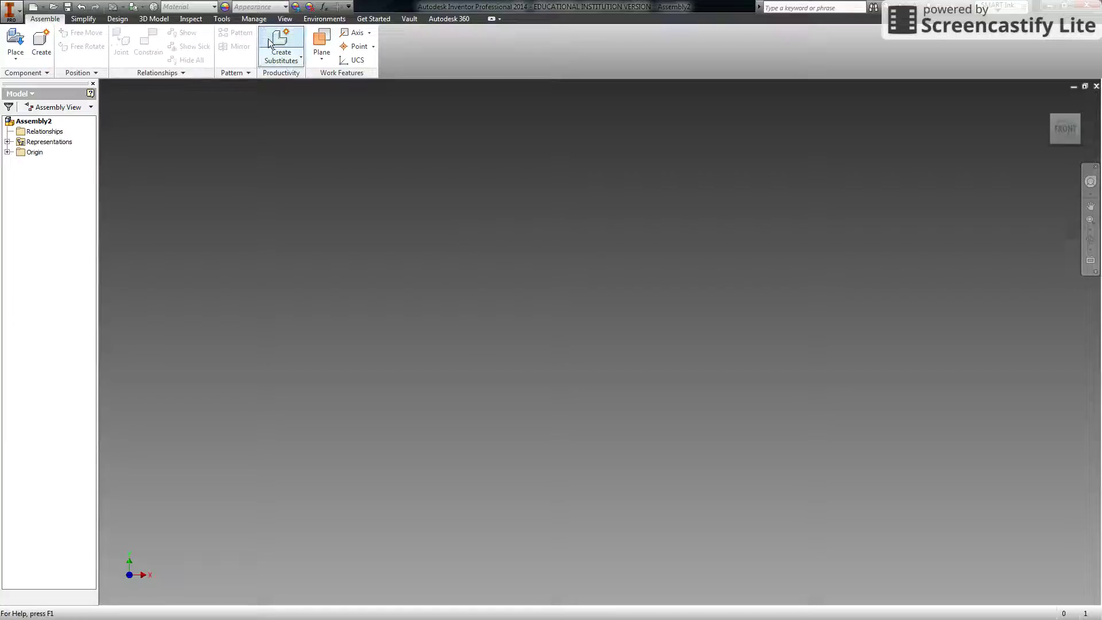
Place the Bottom part from the Gumball Machine folder as the assembly's first component.
left_click(16, 38)
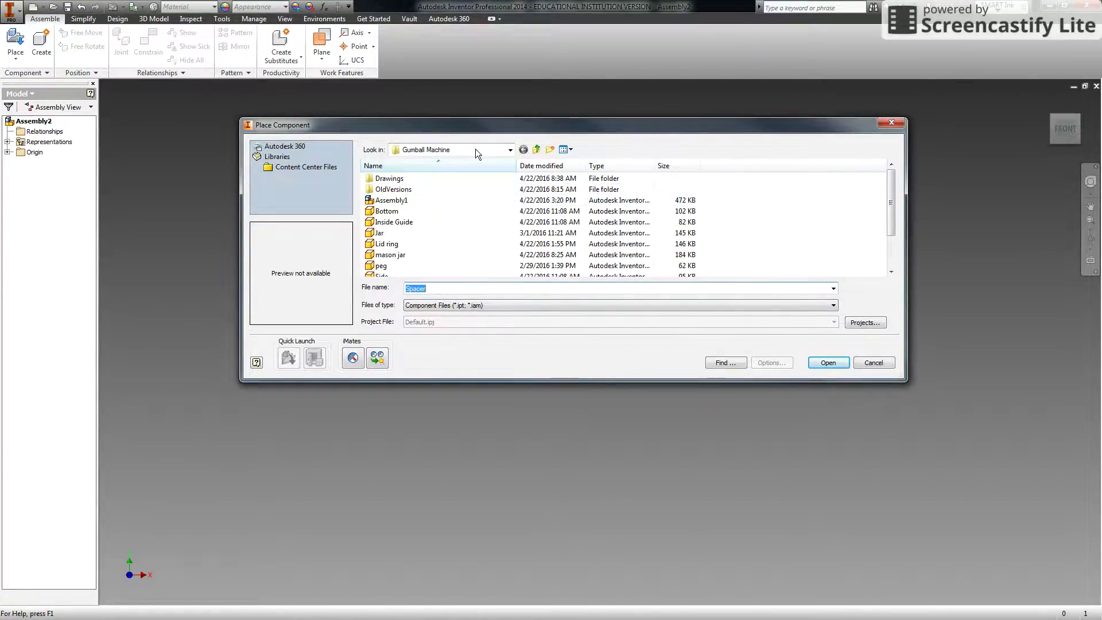
left_click(497, 151)
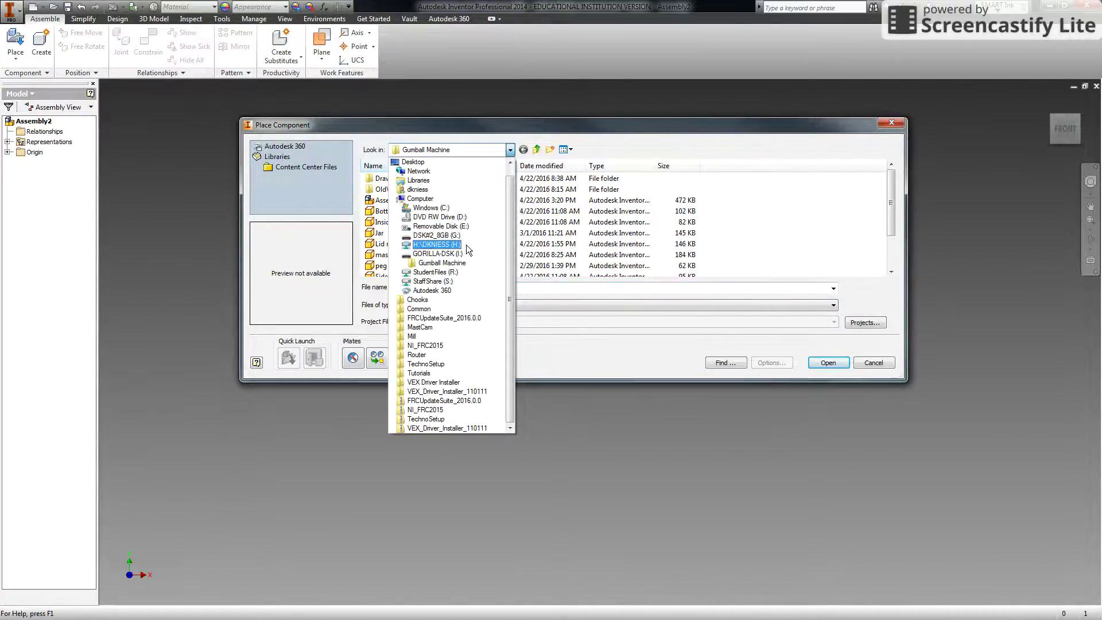
left_click(436, 263)
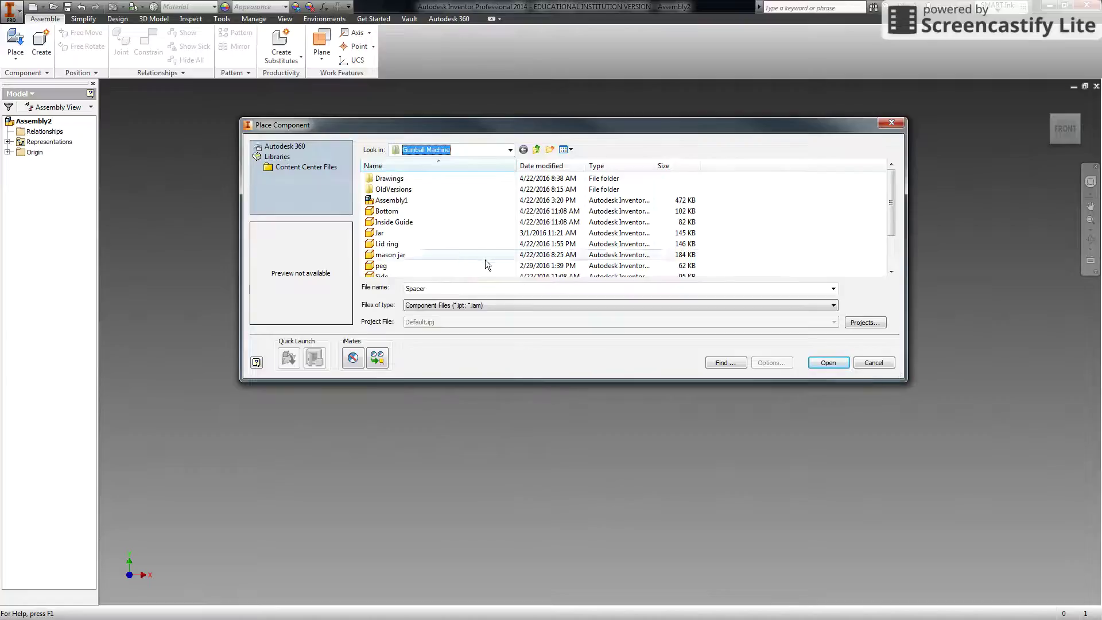
left_click(404, 214)
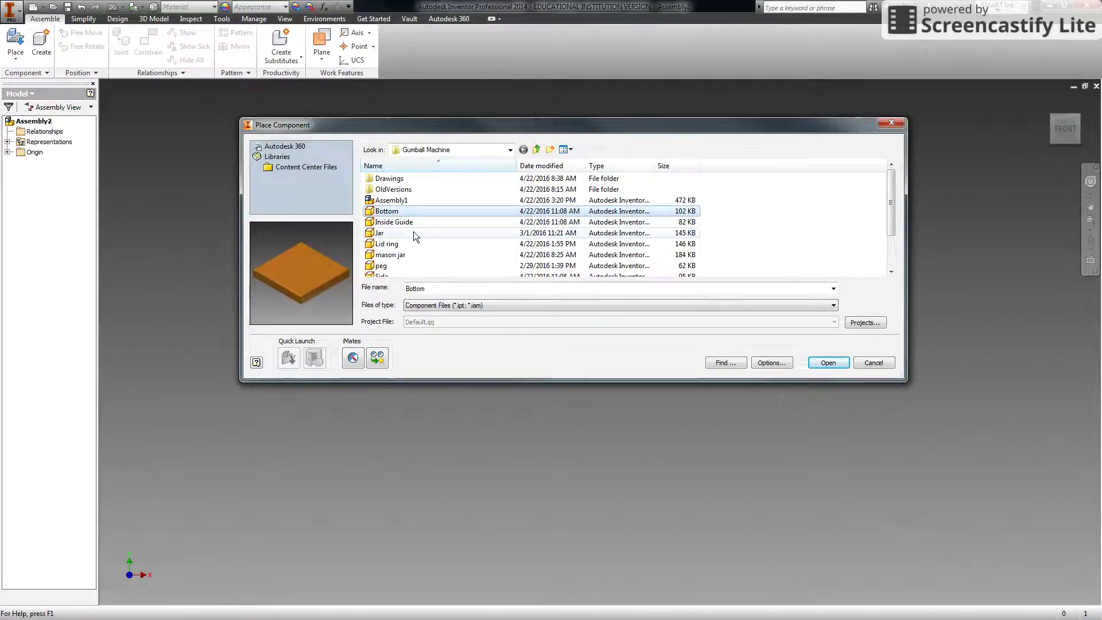
double_click(378, 211)
left_click(606, 323)
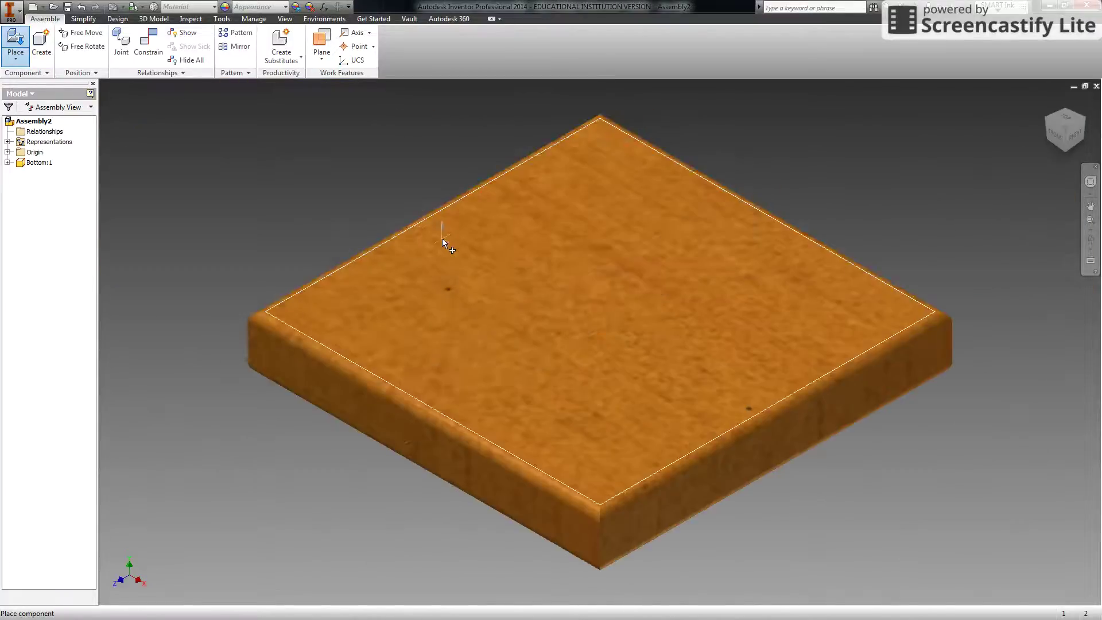
Place five more copies of the Bottom part around the first one and end the placement.
left_click(449, 386)
left_click(428, 261)
left_click(582, 189)
left_click(682, 303)
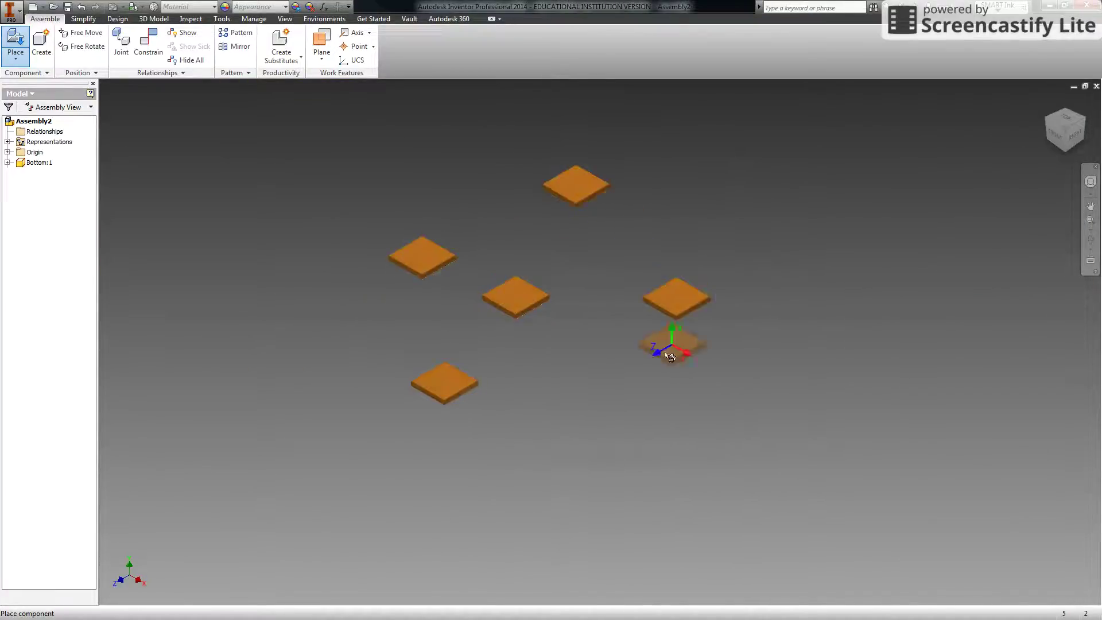
left_click(620, 401)
key("Escape")
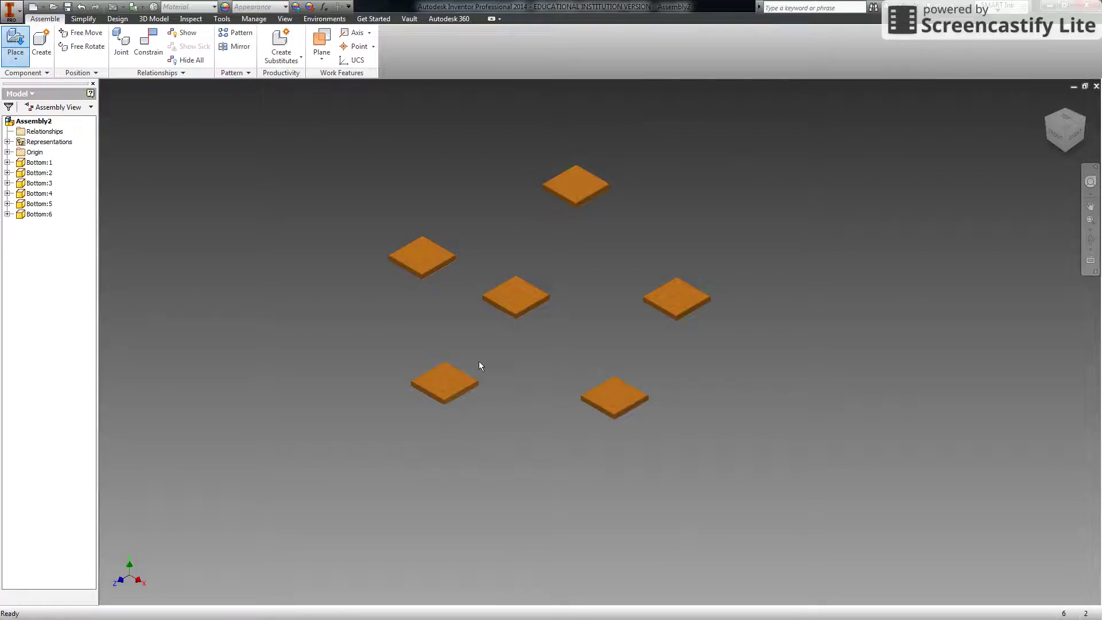
Undo the five extra Bottom placements, keeping only the first board.
key("ctrl+z")
key("ctrl+z")
key("ctrl+z")
key("ctrl+z")
key("ctrl+z")
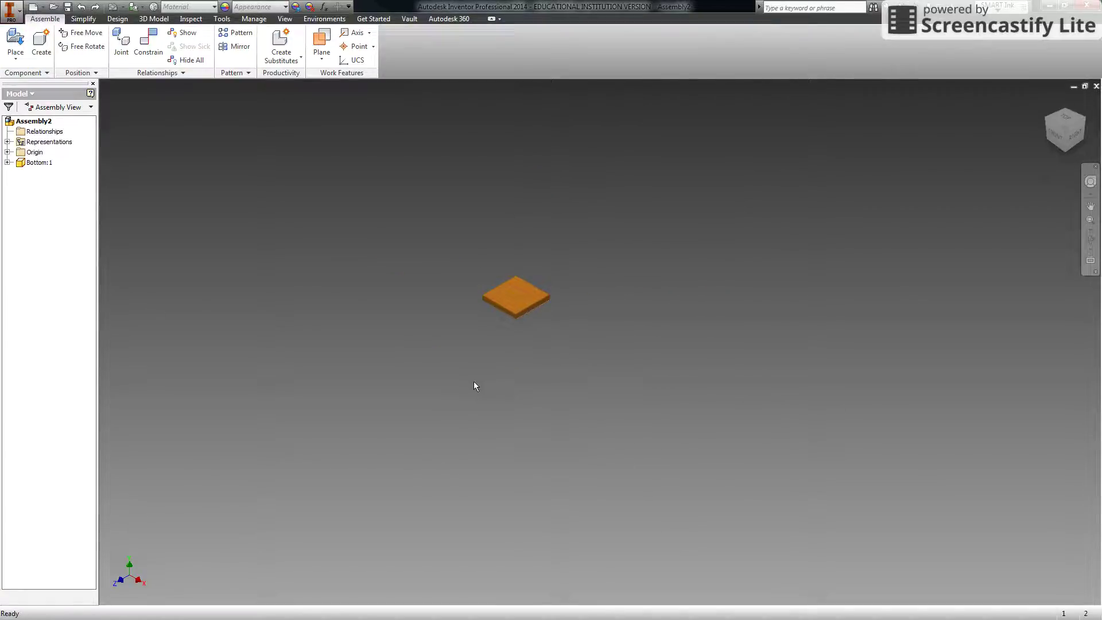
Place two copies of the Spacer part on opposite sides of the Bottom board.
scroll(512, 284, "up", 4)
scroll(513, 284, "down", 3)
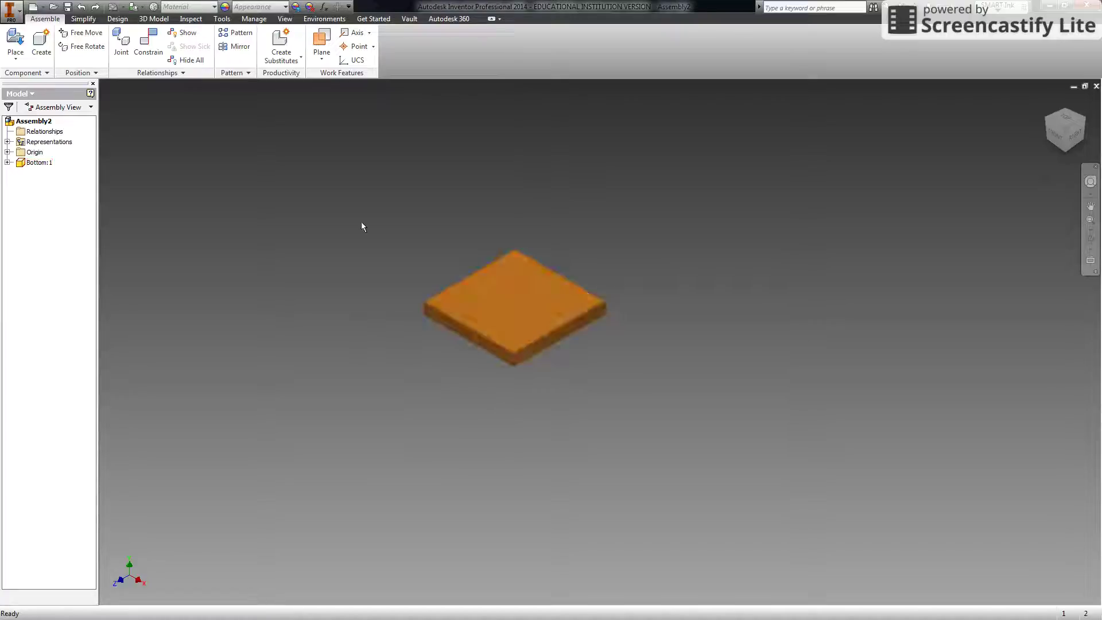
left_click(19, 44)
left_click(407, 255)
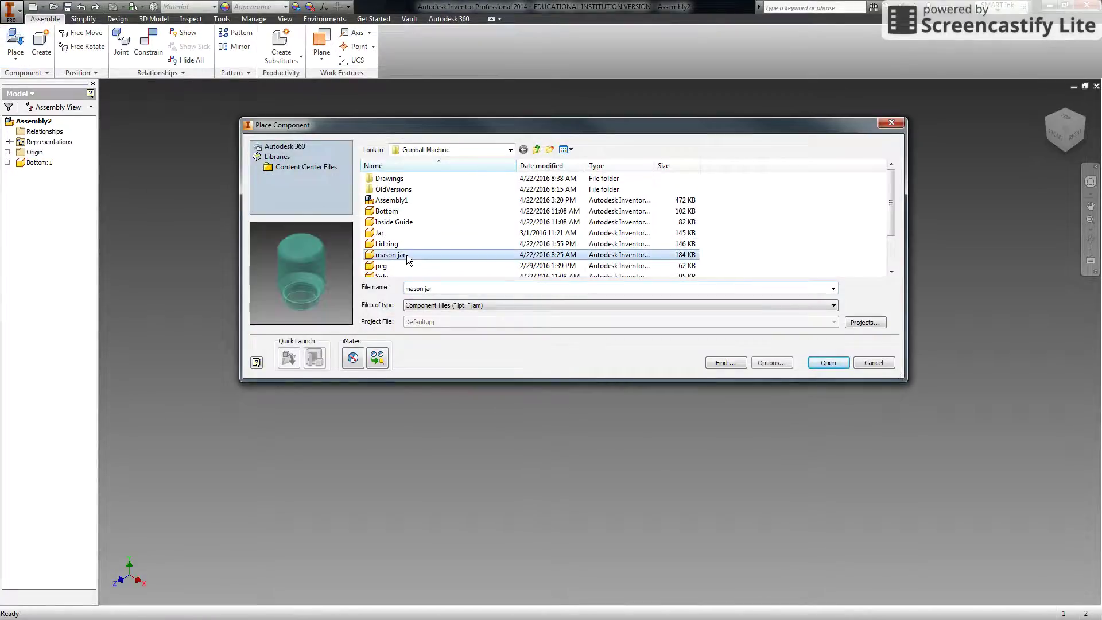
left_click(404, 266)
scroll(397, 257, "down", 1)
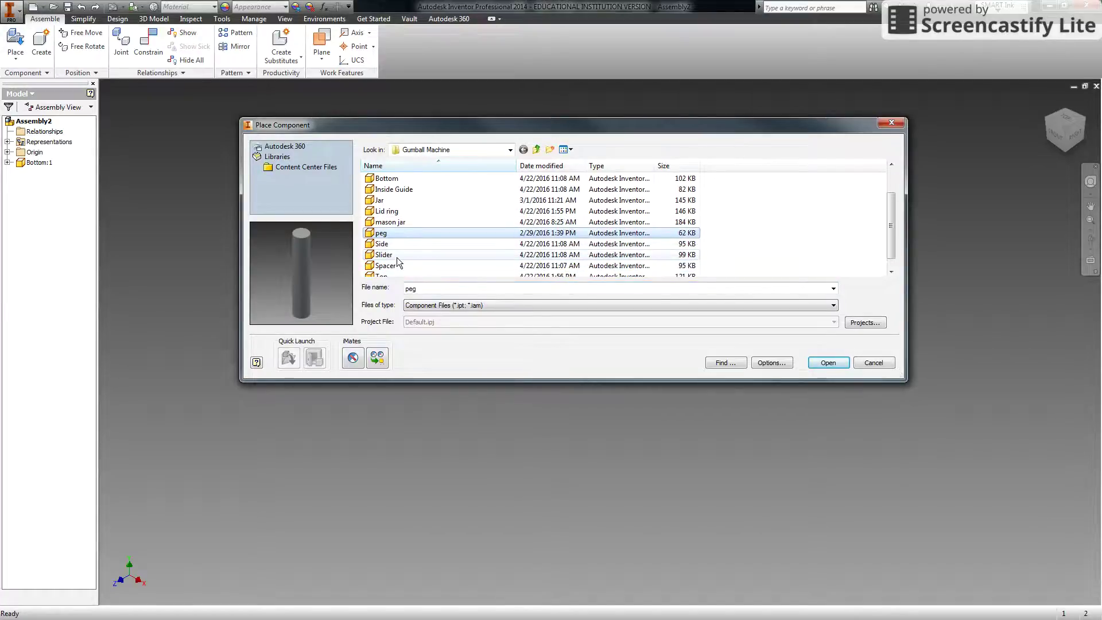
left_click(398, 256)
left_click(404, 267)
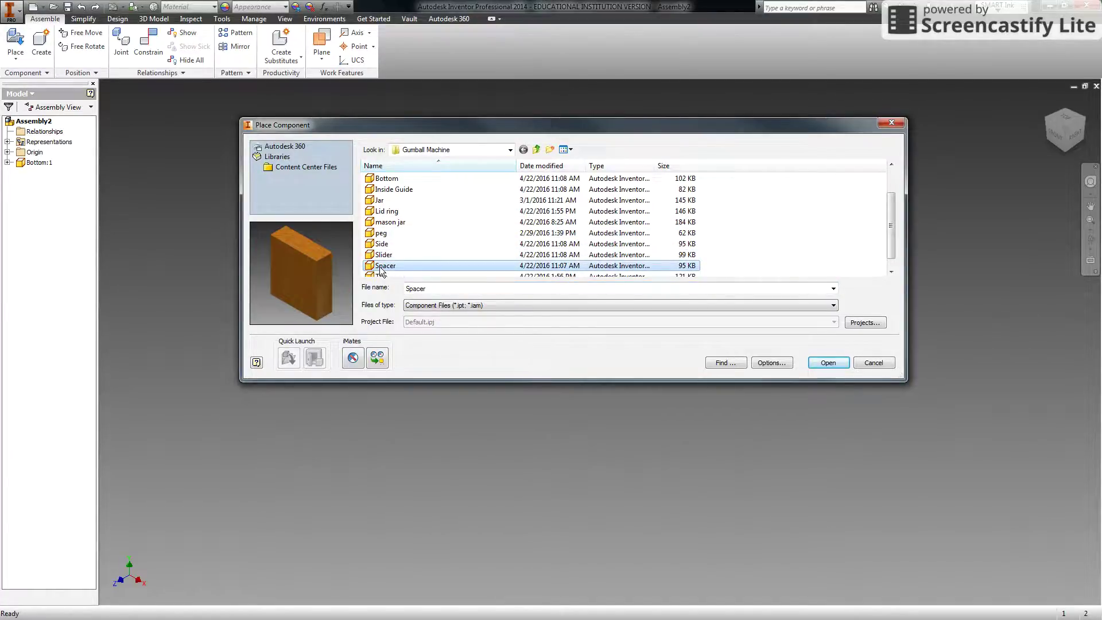
double_click(381, 266)
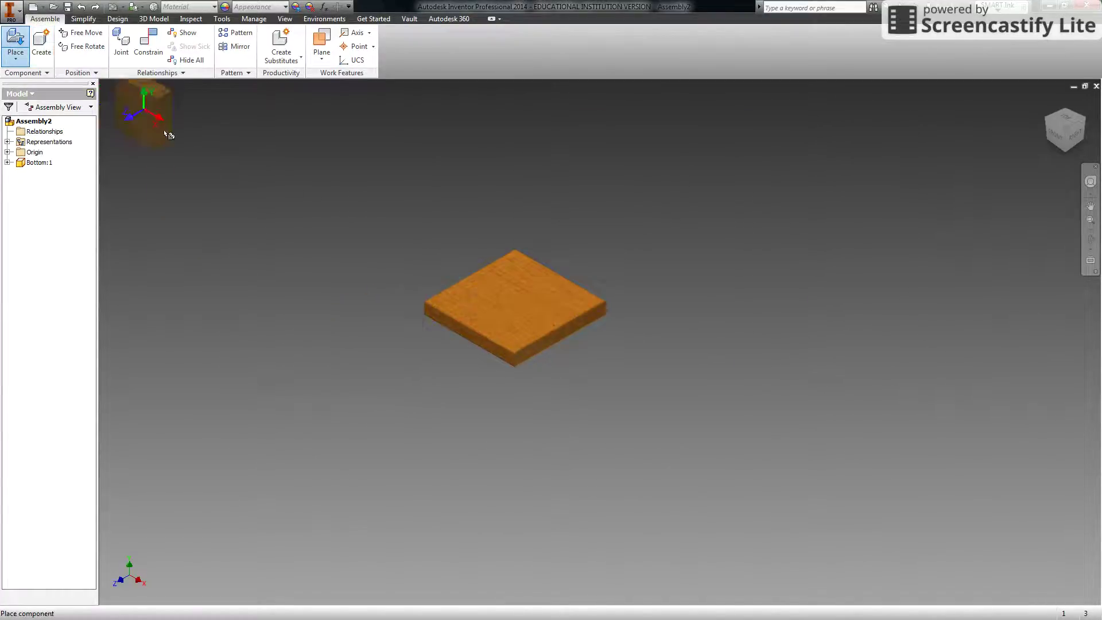
left_click(665, 408)
left_click(414, 224)
key("Escape")
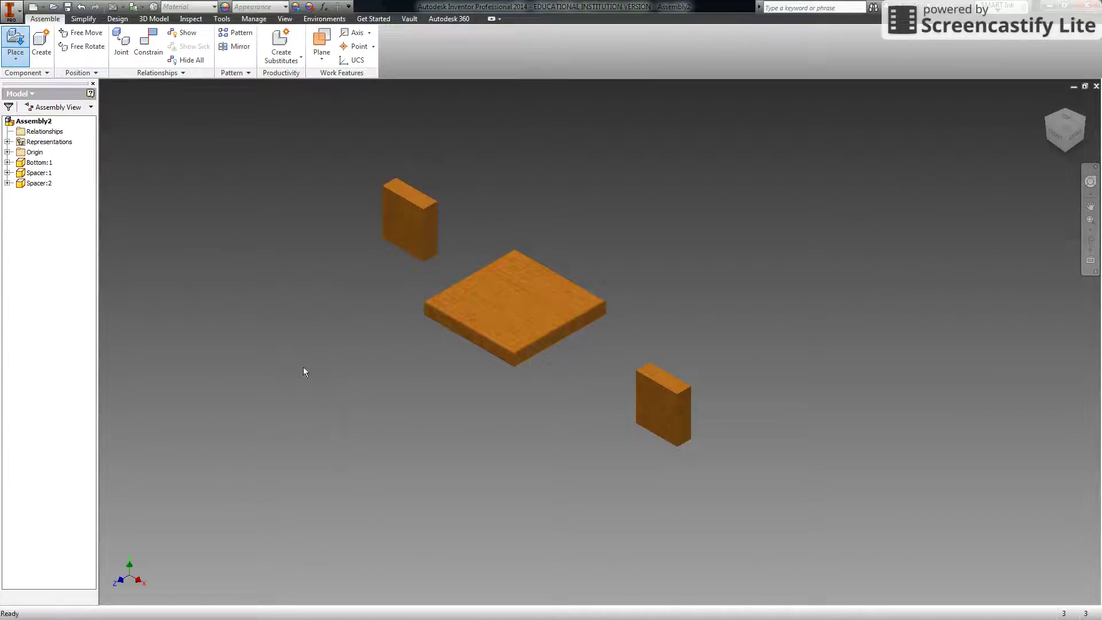
Move both Spacers near each other, well clear of the Bottom board.
left_click_drag(412, 205, 785, 218)
left_click_drag(657, 396, 819, 287)
key("Escape")
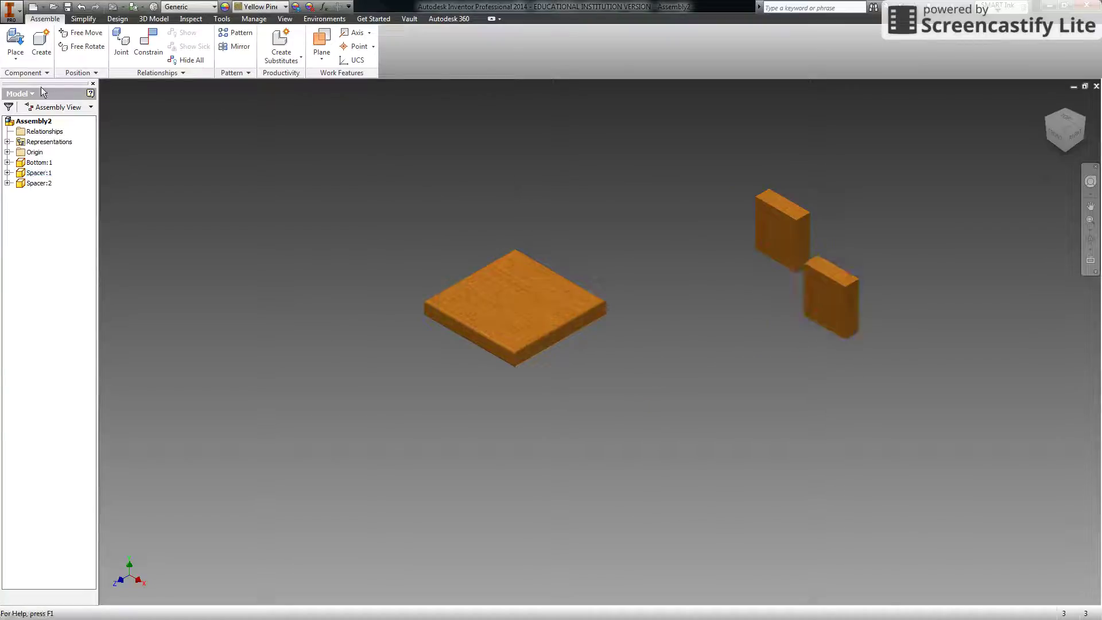
Place two copies of the Side part, one in front of and one behind the Bottom board.
left_click(15, 43)
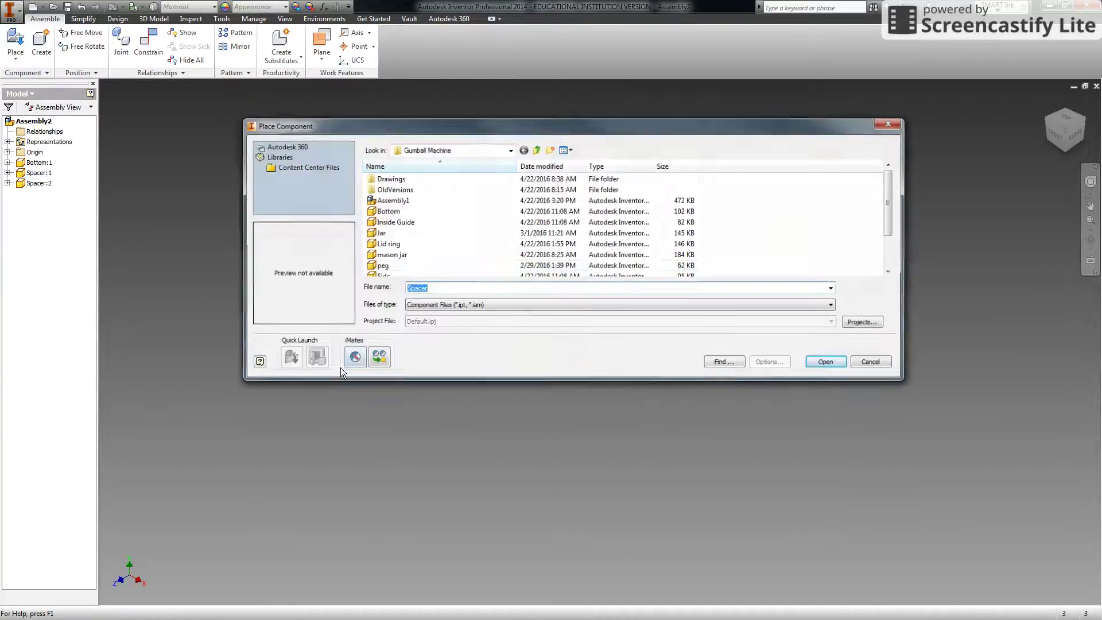
left_click(411, 267)
left_click(377, 276)
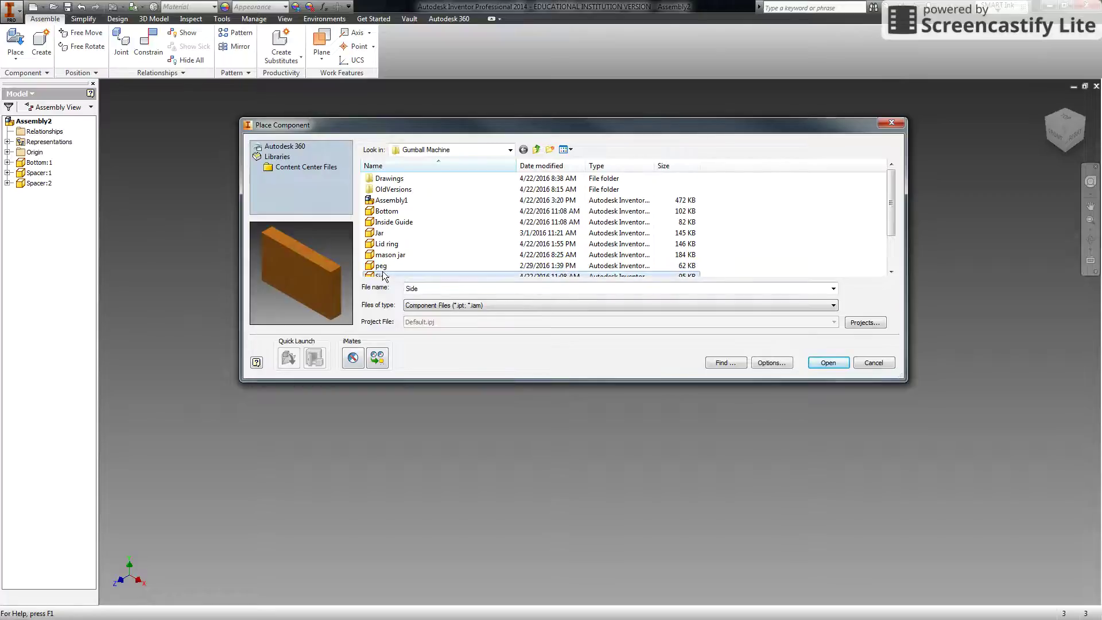
double_click(383, 268)
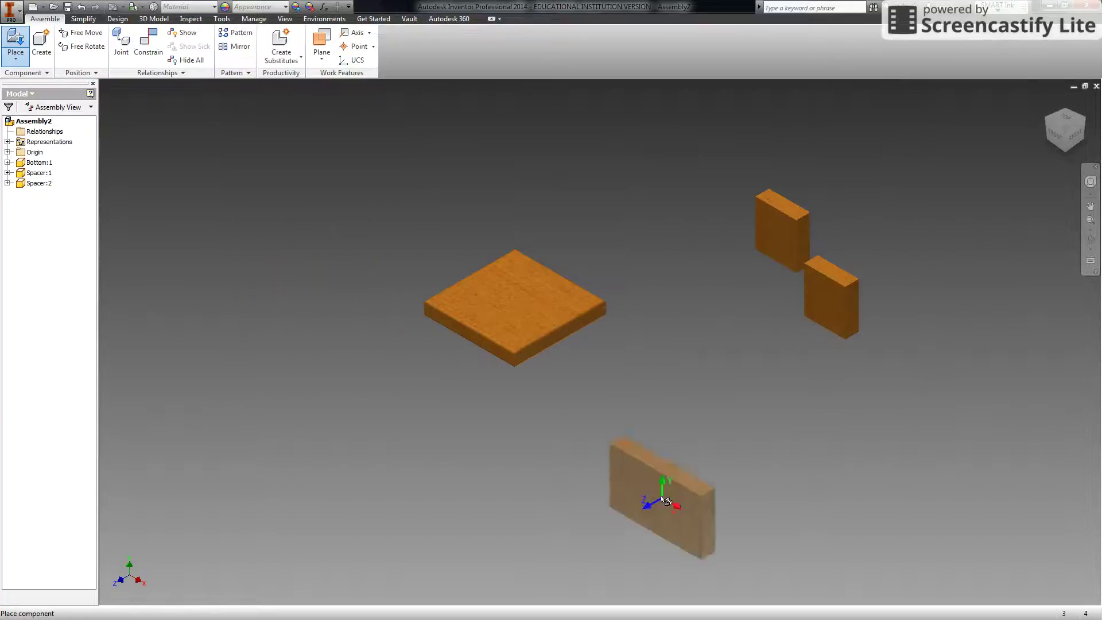
left_click(399, 412)
left_click(606, 218)
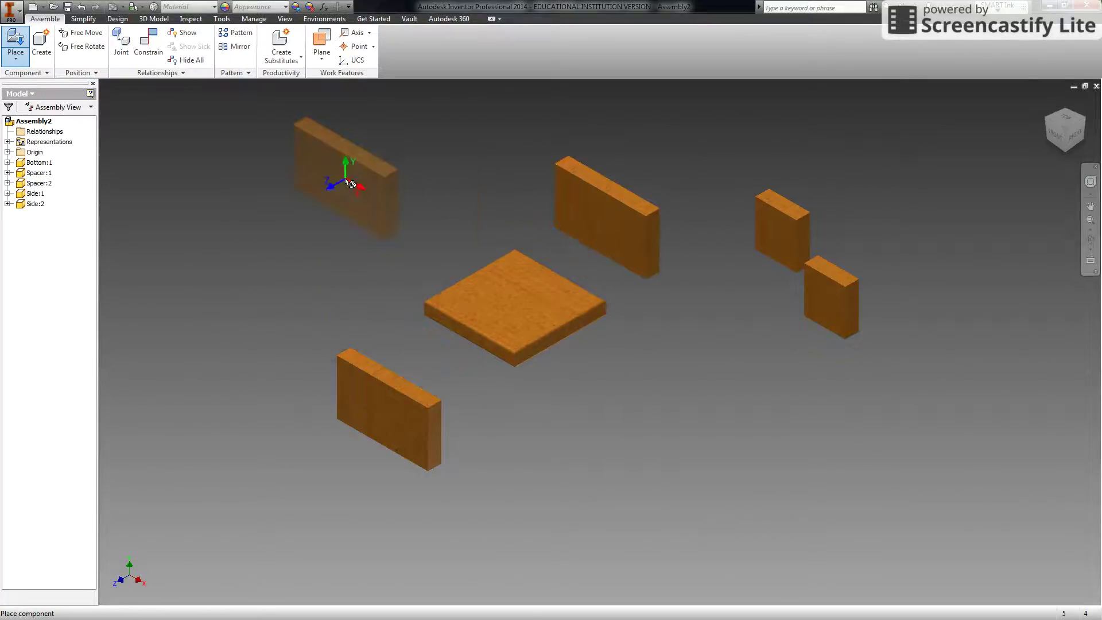
key("Escape")
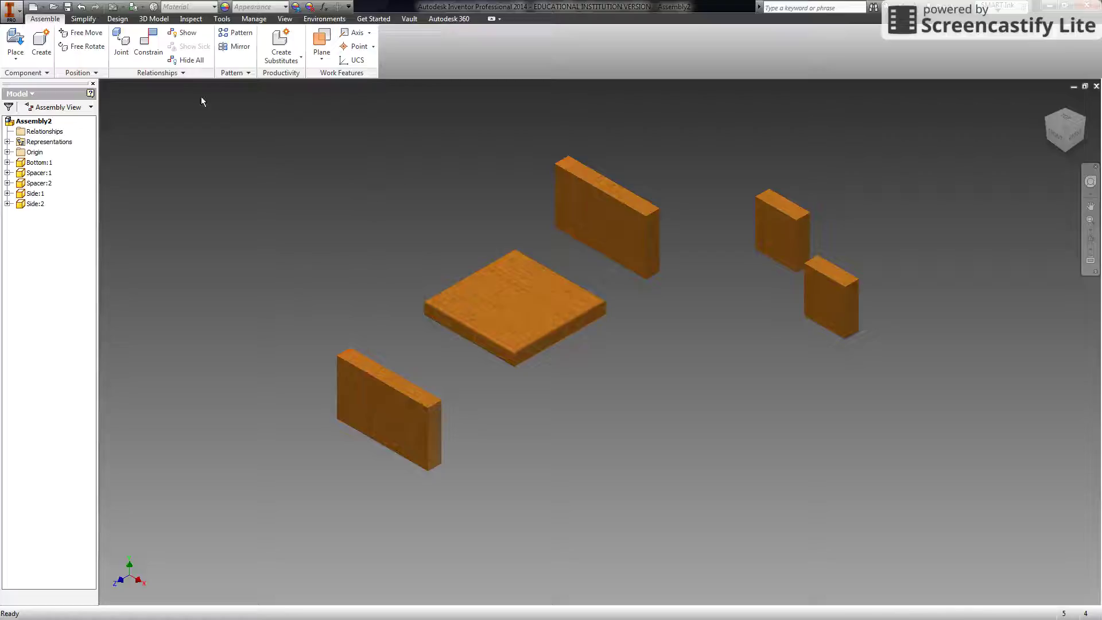
Apply a Mate constraint with 0.000 in offset between the Bottom board's top face and the first Side's long lower edge face.
left_click(153, 51)
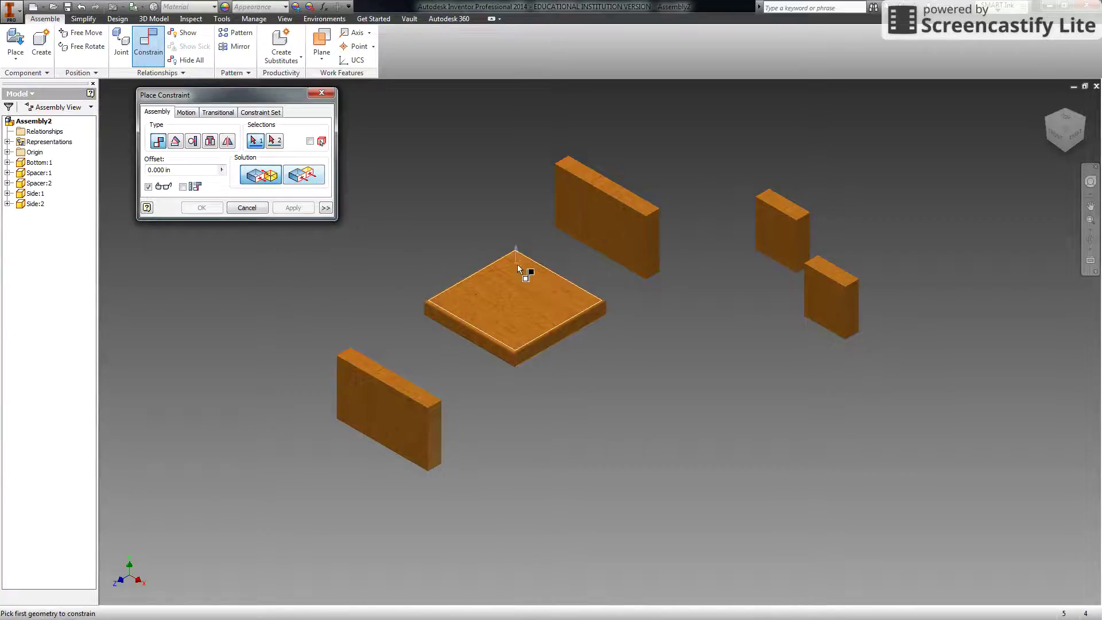
scroll(510, 297, "up", 3)
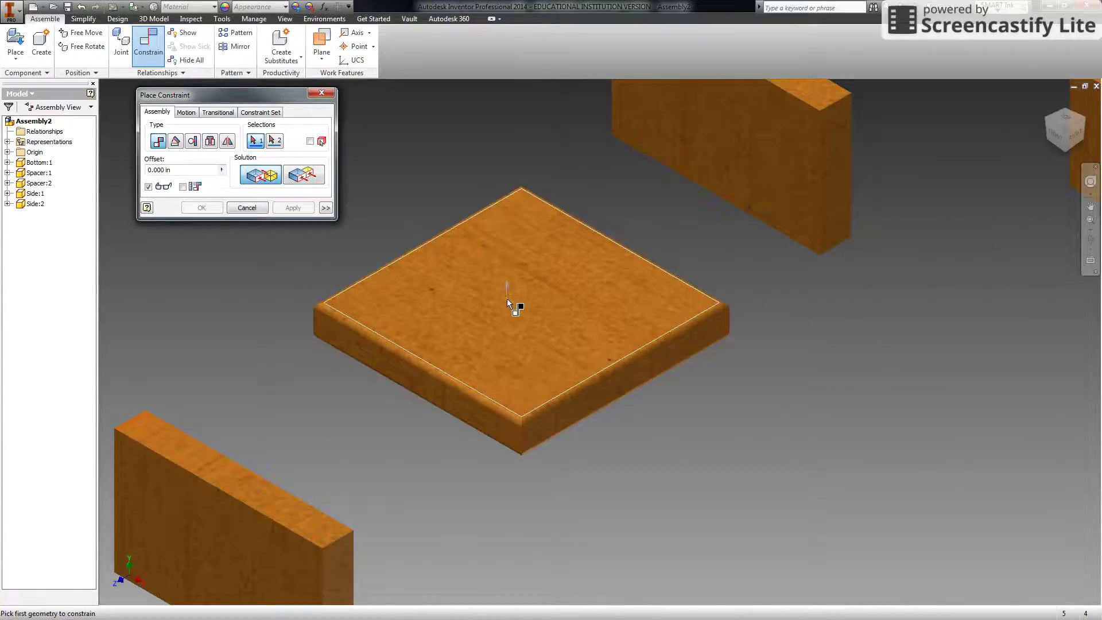
left_click(506, 298)
scroll(488, 304, "down", 5)
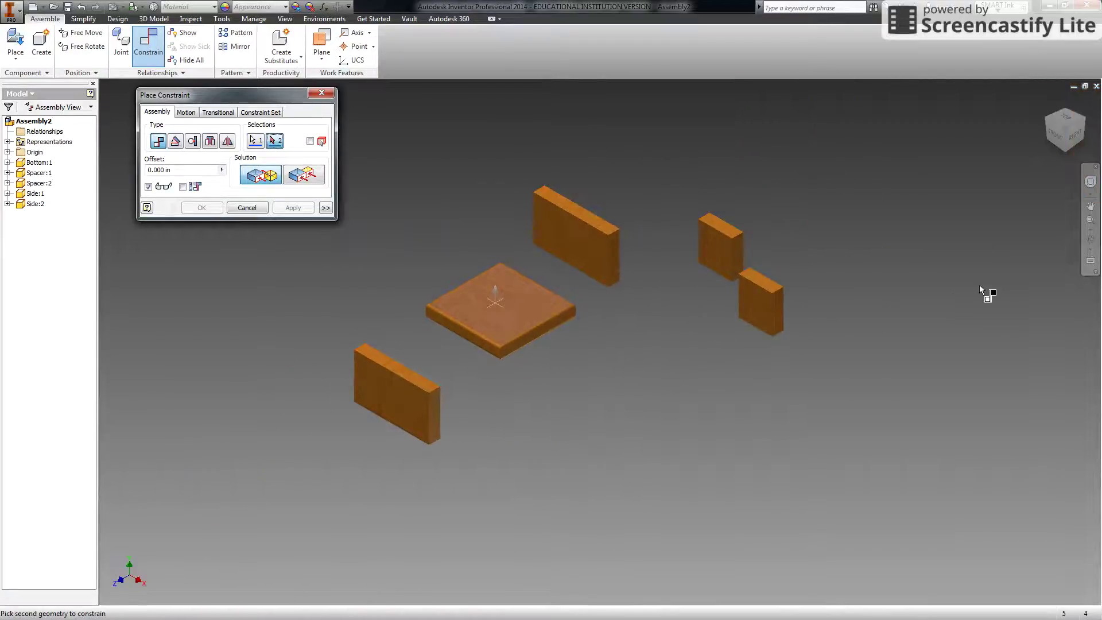
left_click(1087, 243)
left_click_drag(608, 381, 587, 280)
key("Escape")
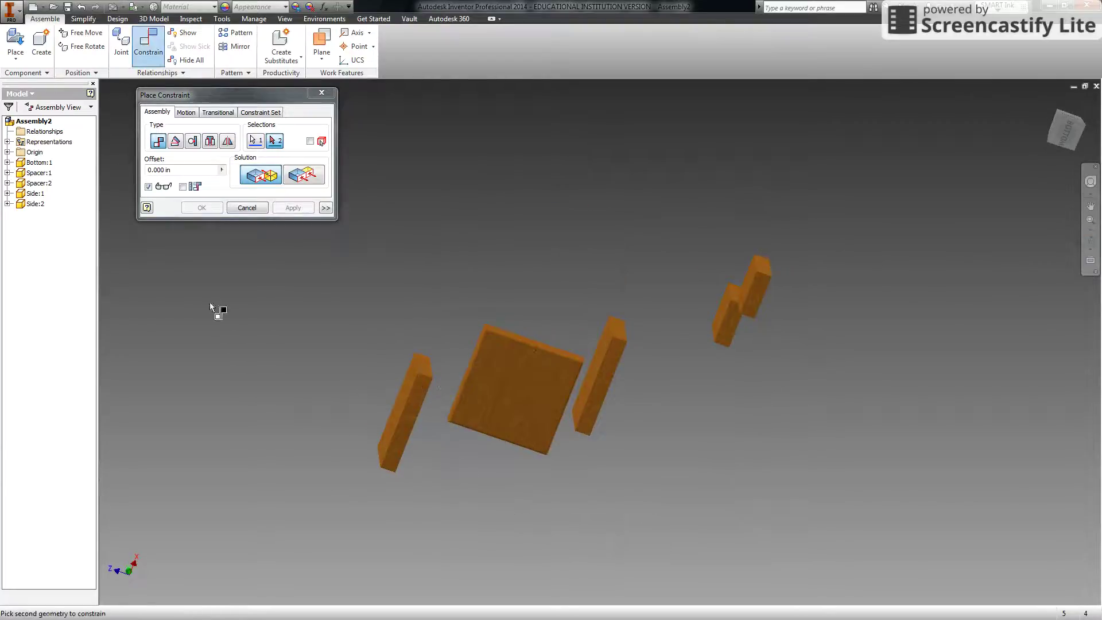
scroll(411, 413, "down", 2)
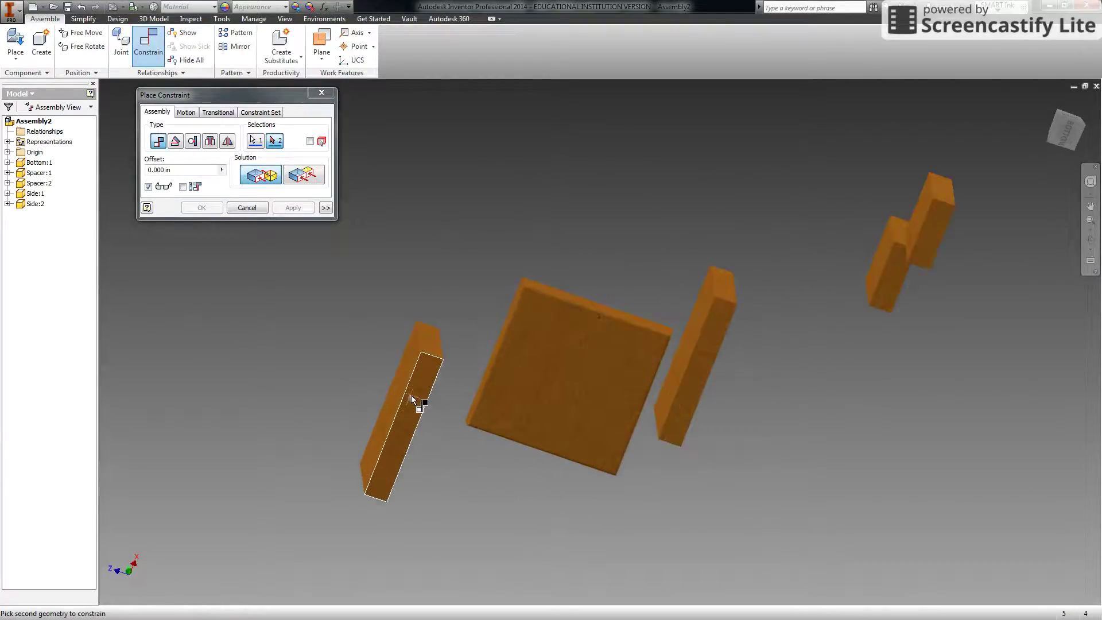
left_click(412, 398)
scroll(414, 401, "down", 1)
scroll(428, 380, "up", 2)
left_click(295, 209)
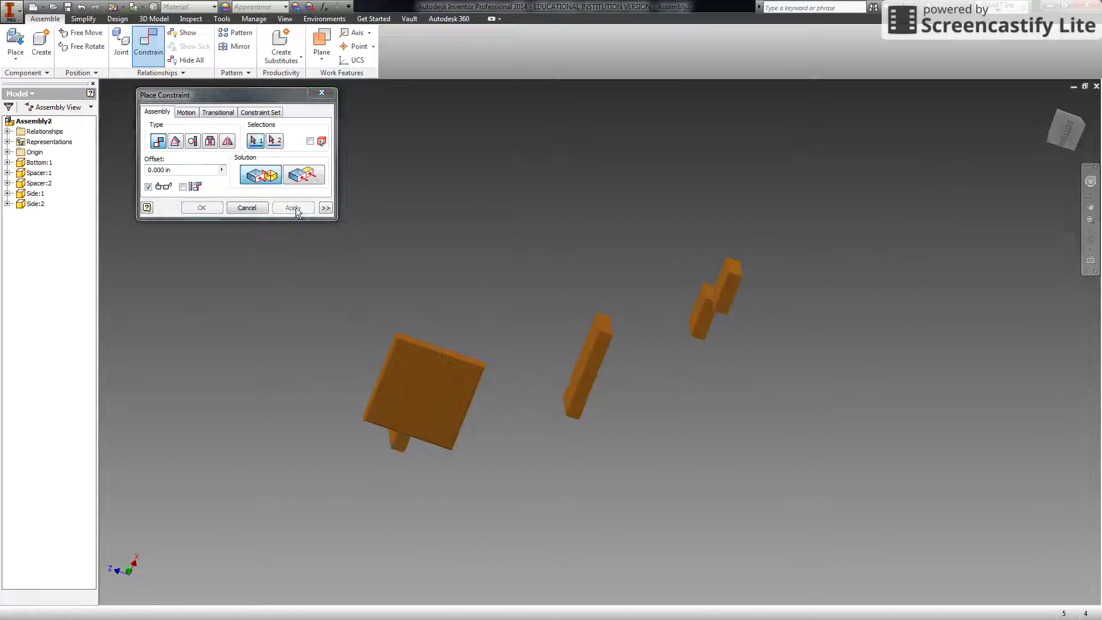
Apply a Flush constraint with 0.000 in offset between the first Side's short end face and the Bottom board's adjacent edge face.
left_click(1090, 239)
left_click_drag(668, 322, 562, 418)
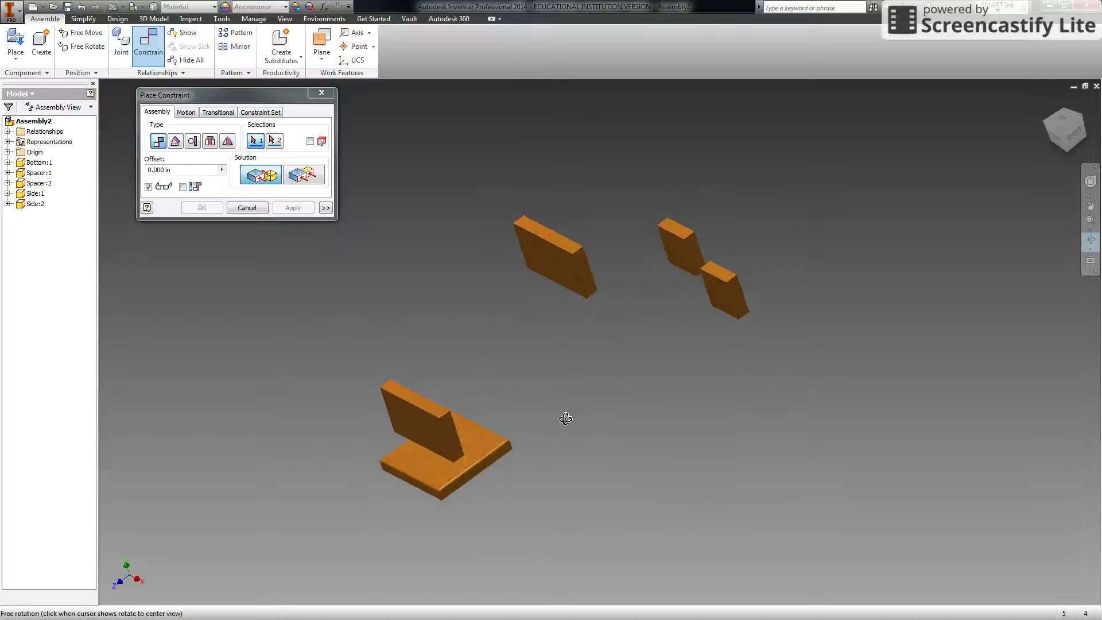
key("Escape")
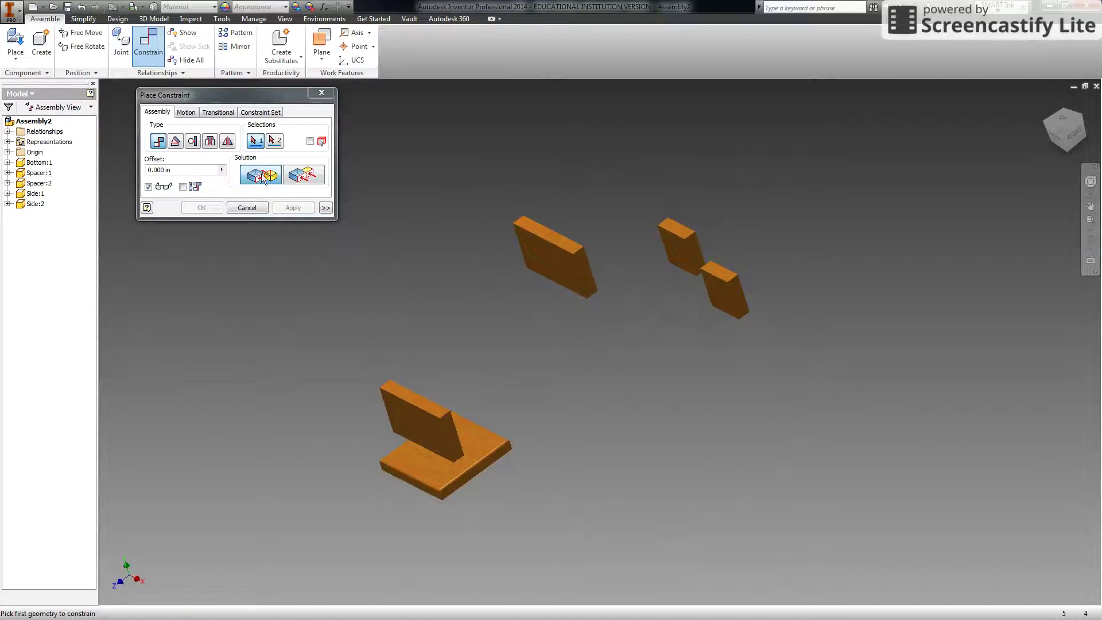
left_click(302, 178)
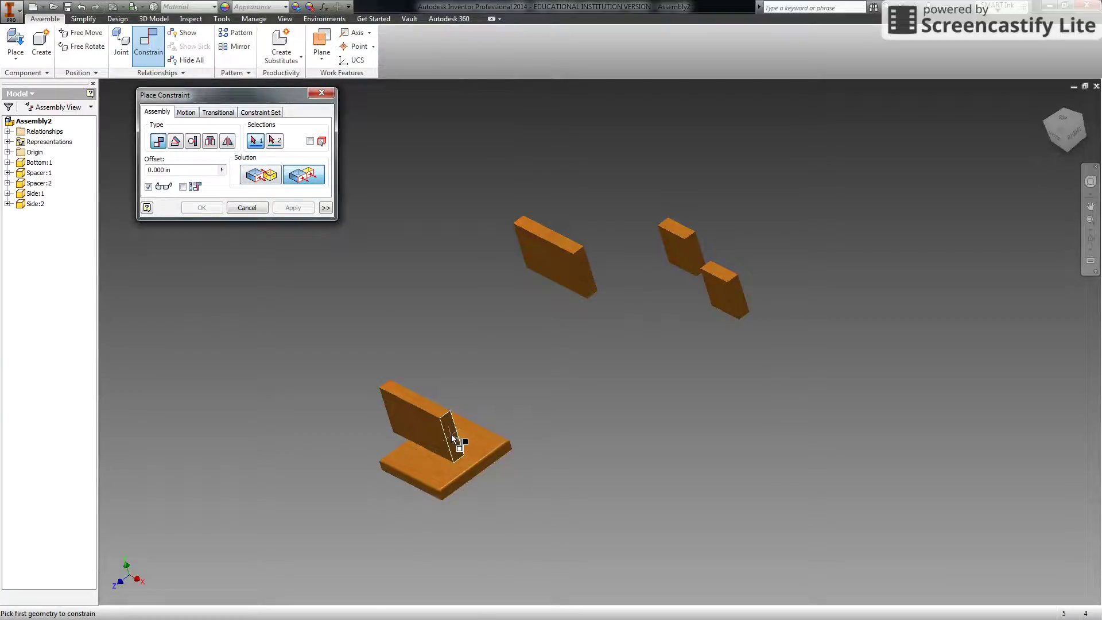
left_click(451, 435)
scroll(467, 491, "up", 3)
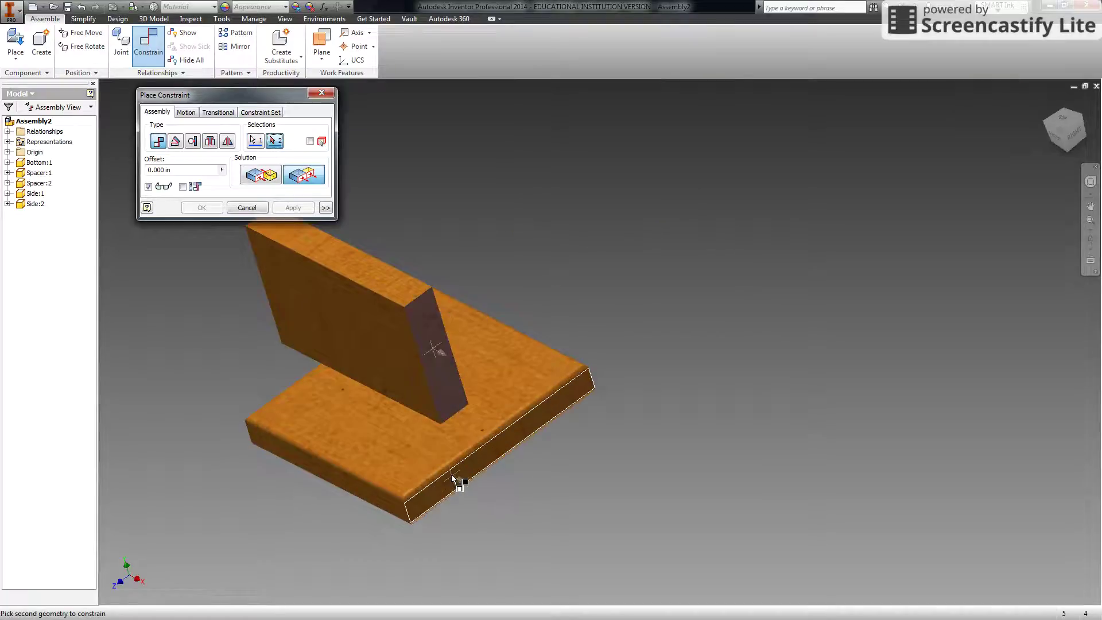
left_click(451, 474)
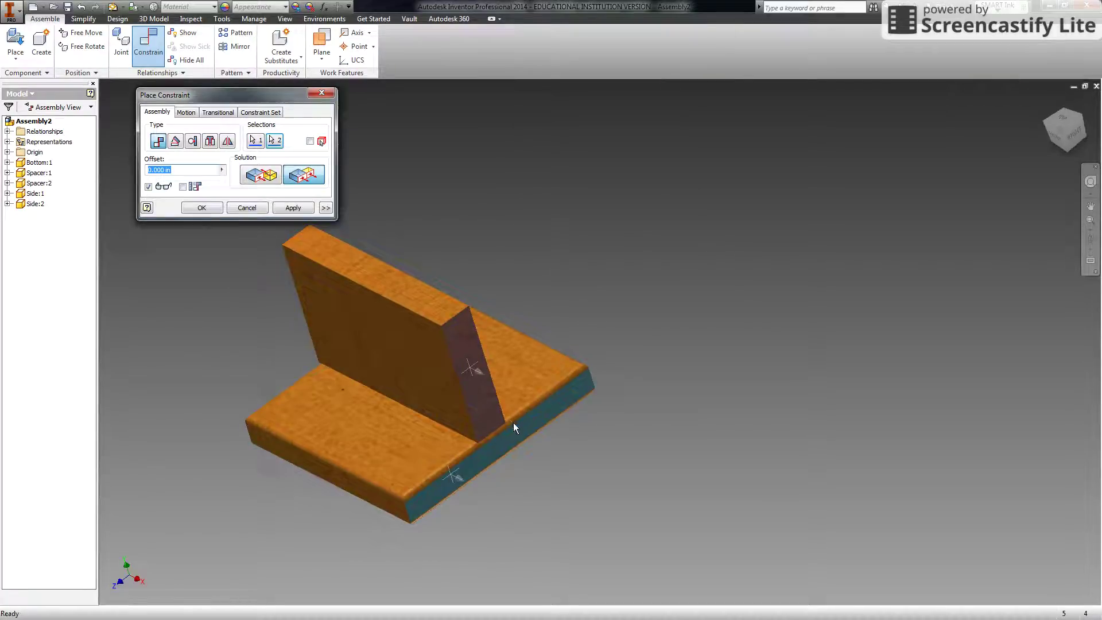
left_click(292, 210)
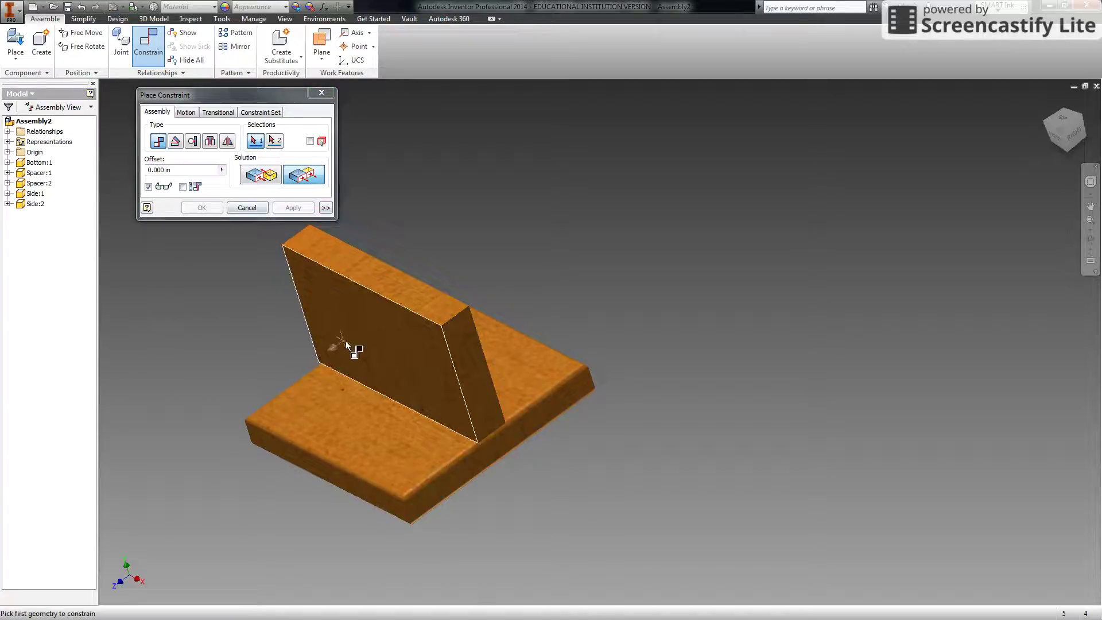
Apply a Flush constraint with a .5 in offset between the first Side's broad outer face and the Bottom board's parallel edge face.
left_click(366, 336)
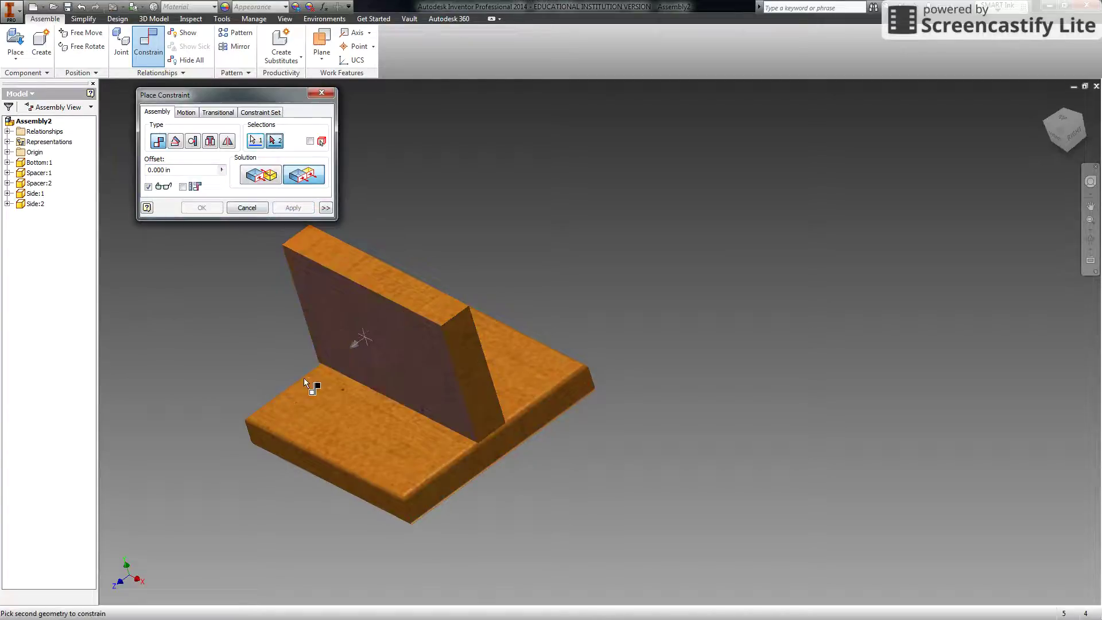
left_click(307, 459)
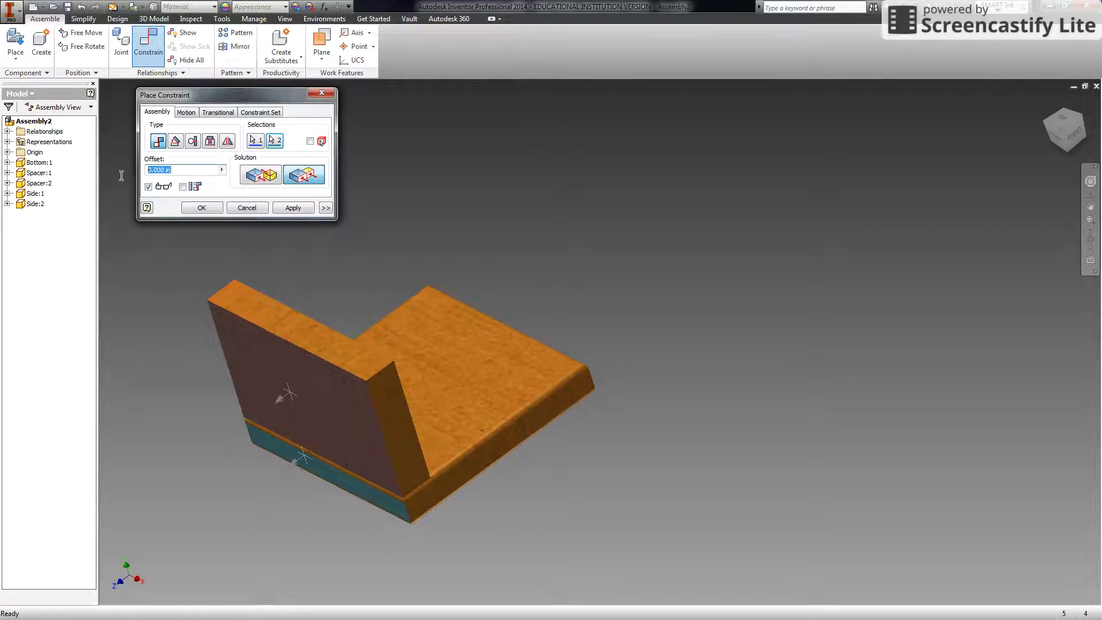
type(".5")
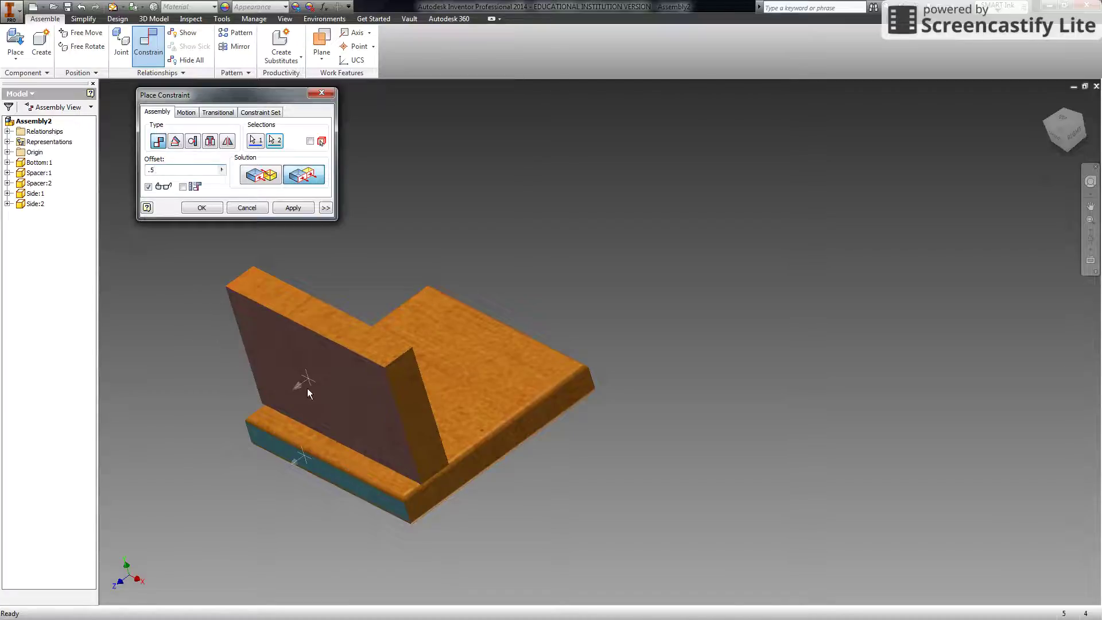
left_click(291, 207)
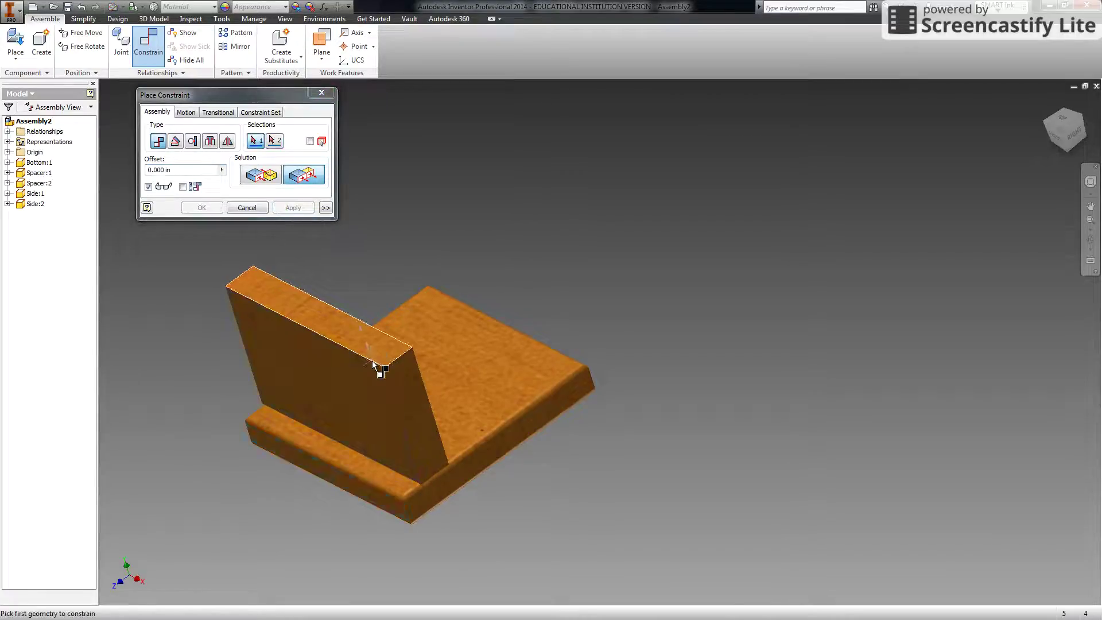
Leave the constraint command and move the second Side closer to the Bottom board.
scroll(368, 378, "down", 3)
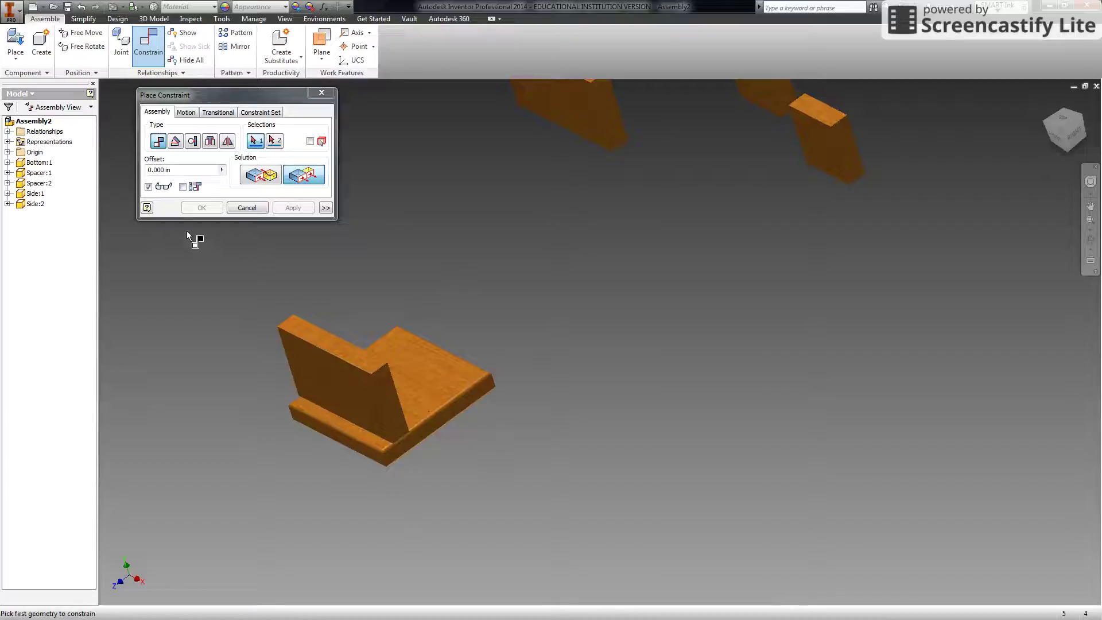
left_click(246, 207)
left_click_drag(373, 408, 454, 373)
left_click(155, 199)
scroll(438, 252, "down", 2)
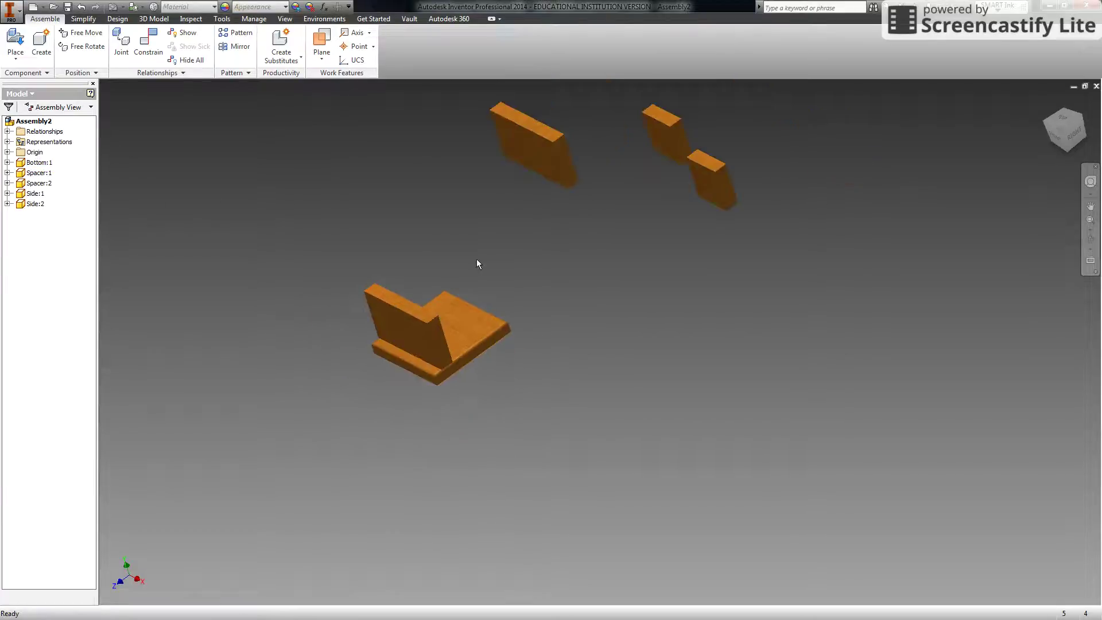
left_click_drag(536, 155, 509, 259)
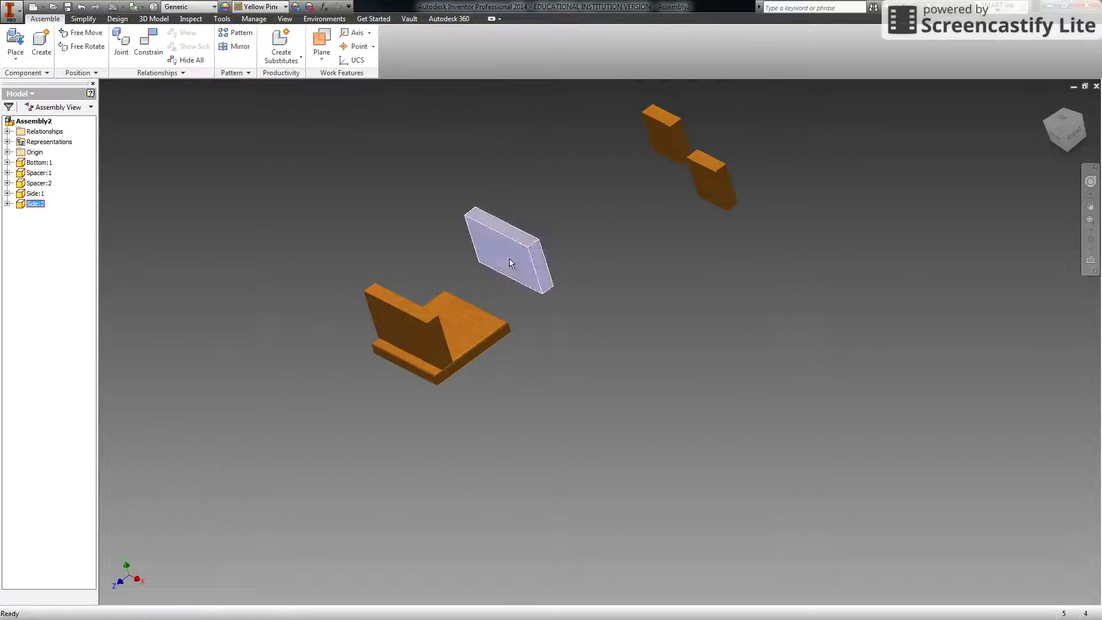
Apply a Mate constraint with 0.000 in offset between the Bottom board's top face and the second Side's long lower edge face.
left_click(149, 51)
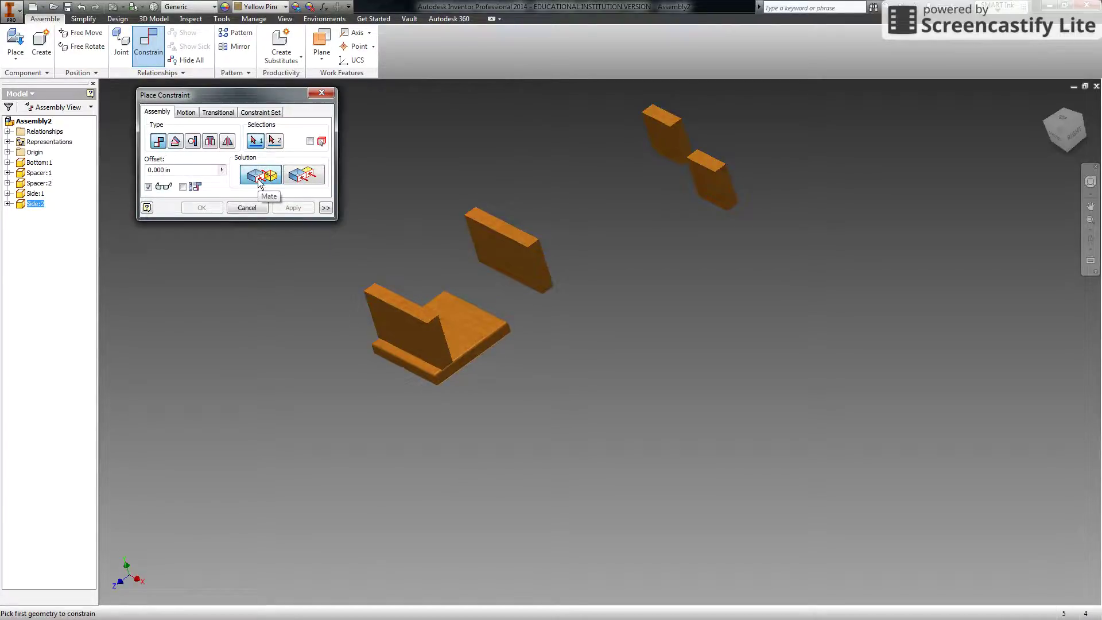
scroll(463, 322, "up", 3)
left_click(467, 324)
scroll(563, 317, "down", 3)
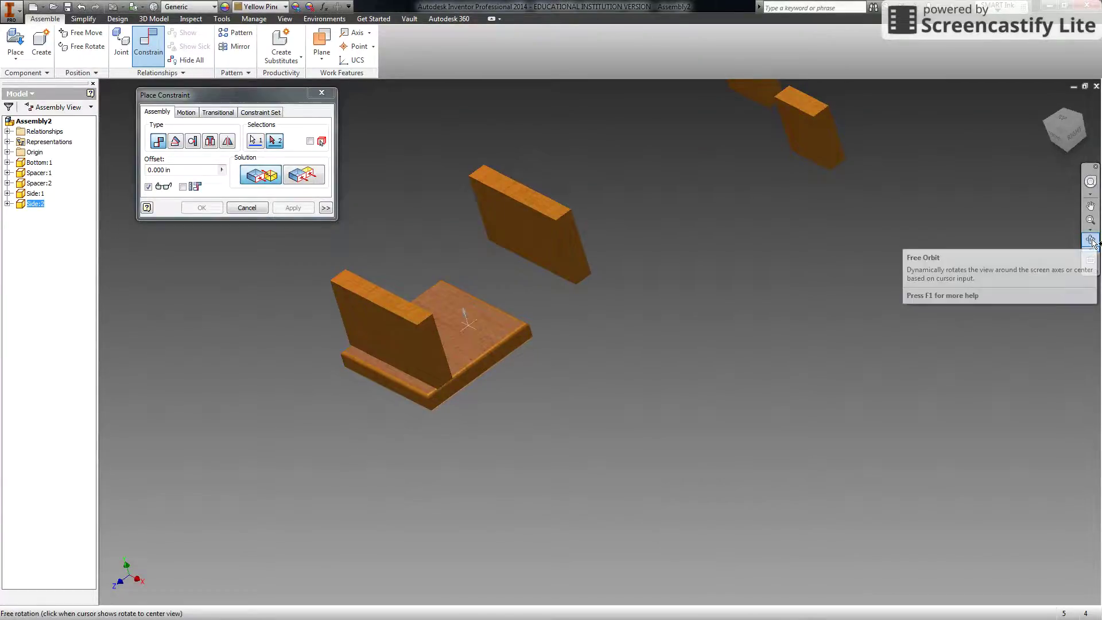
left_click(1091, 244)
left_click_drag(591, 368, 527, 298)
key("Escape")
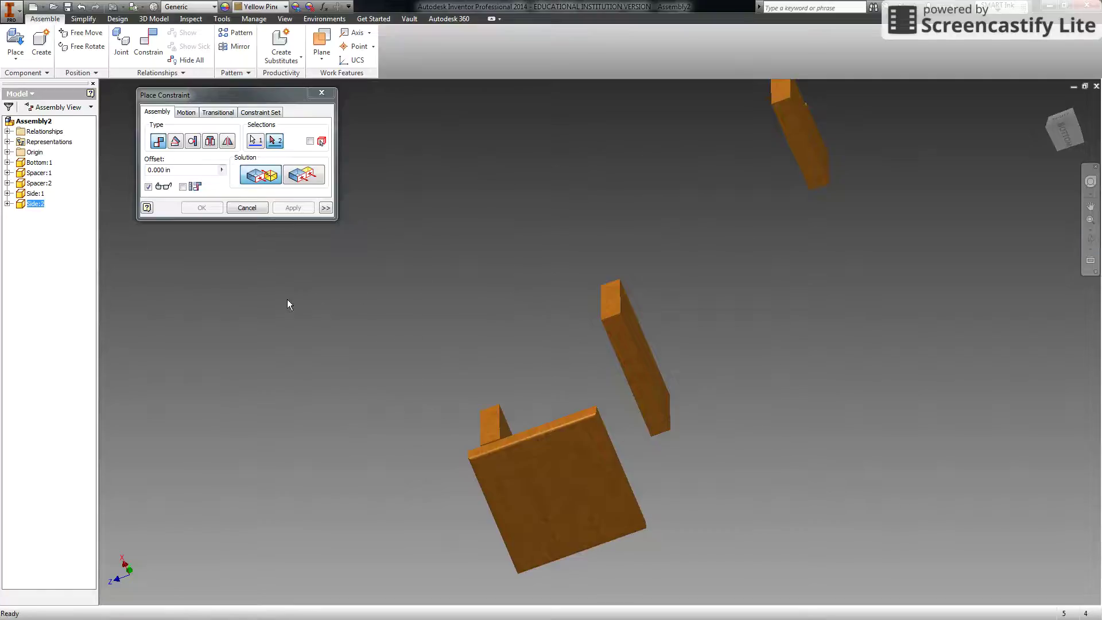
left_click(609, 347)
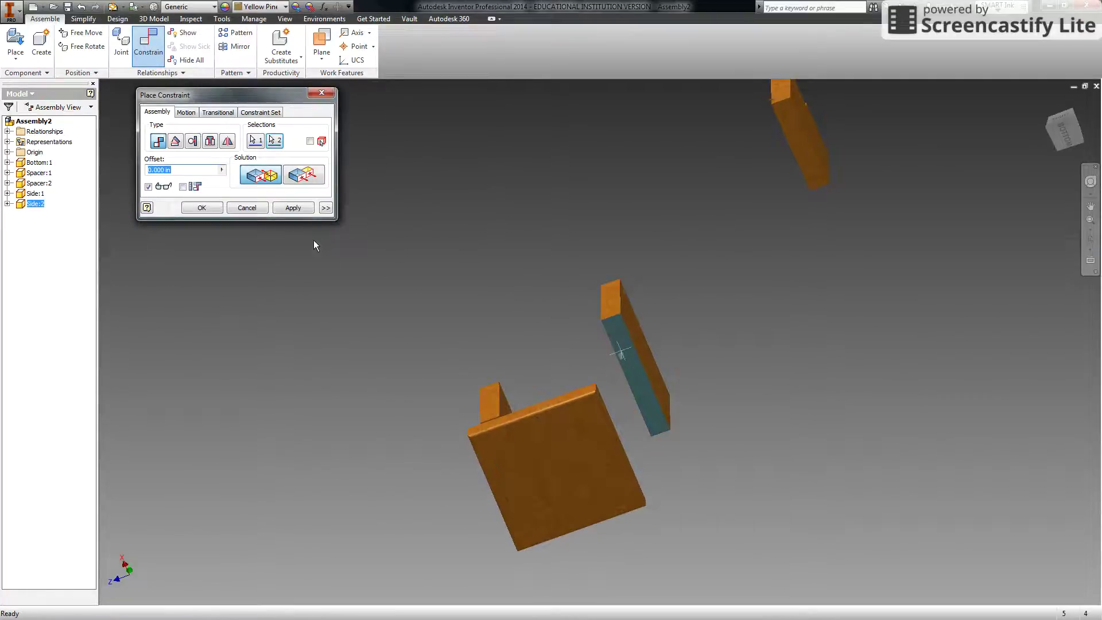
left_click(293, 207)
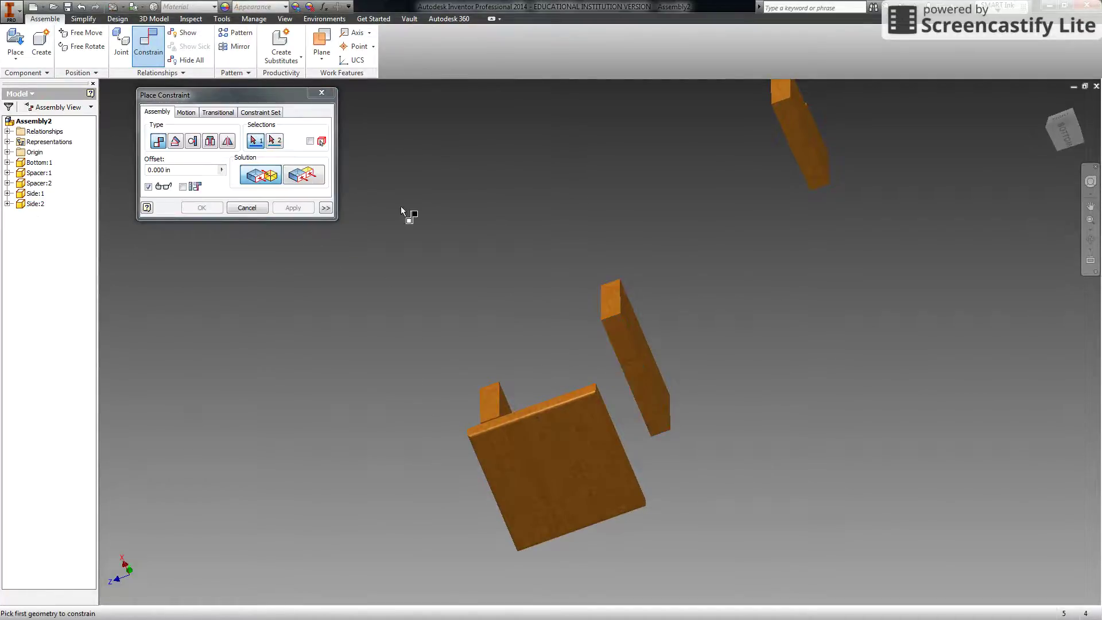
Apply a Flush constraint with 0.000 in offset between the second Side's short end face and the Bottom board's adjacent edge face.
left_click(1089, 243)
left_click_drag(627, 288, 551, 248)
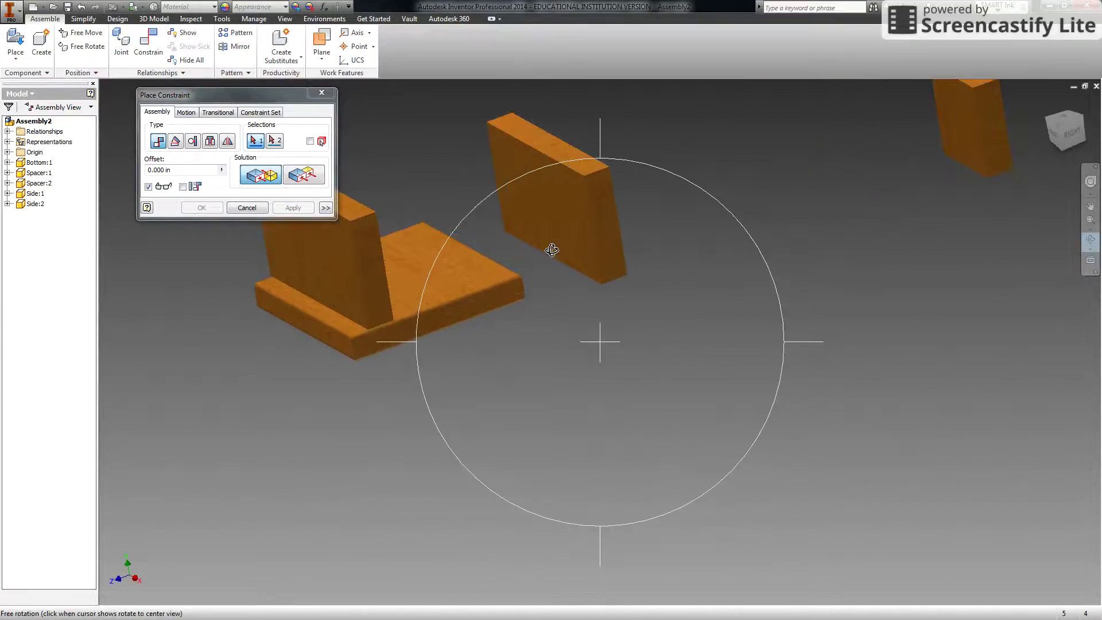
key("Escape")
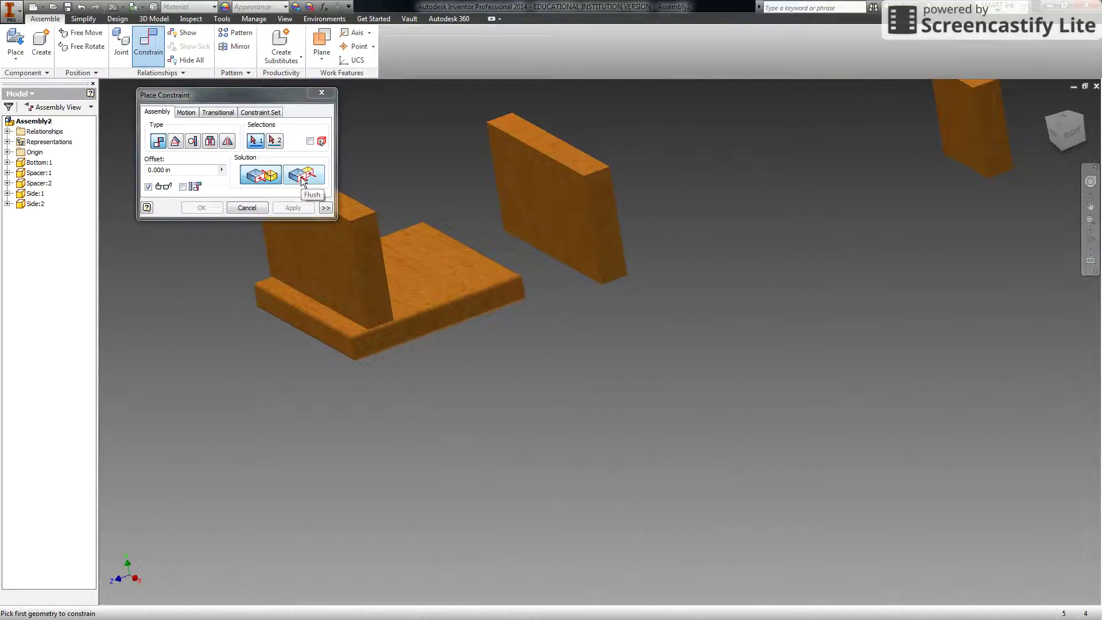
left_click(303, 182)
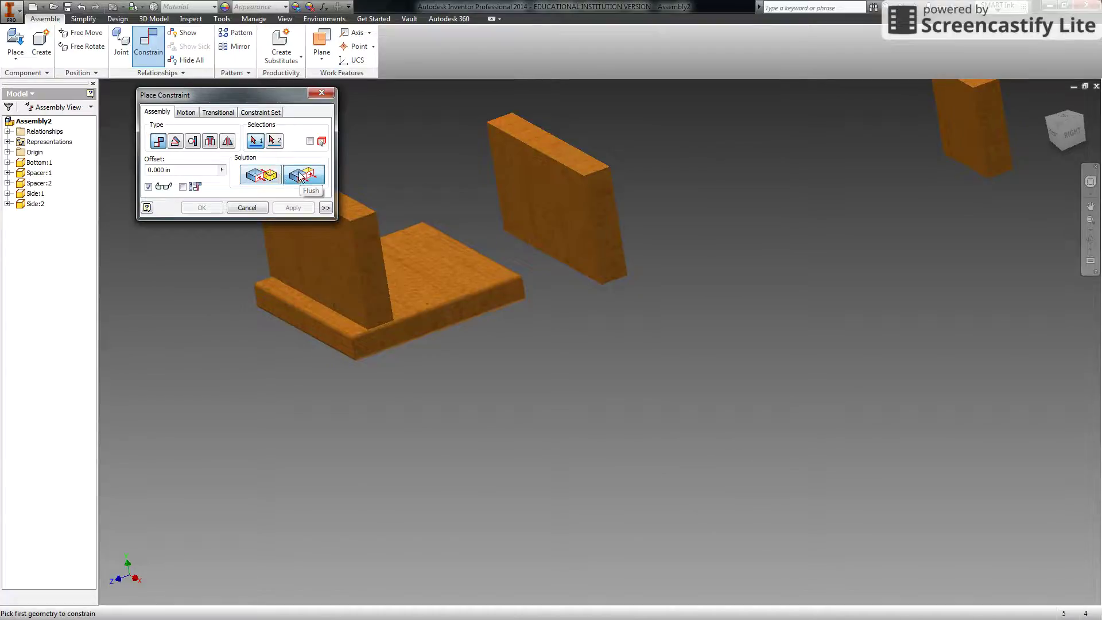
left_click(607, 231)
left_click(497, 297)
left_click(304, 213)
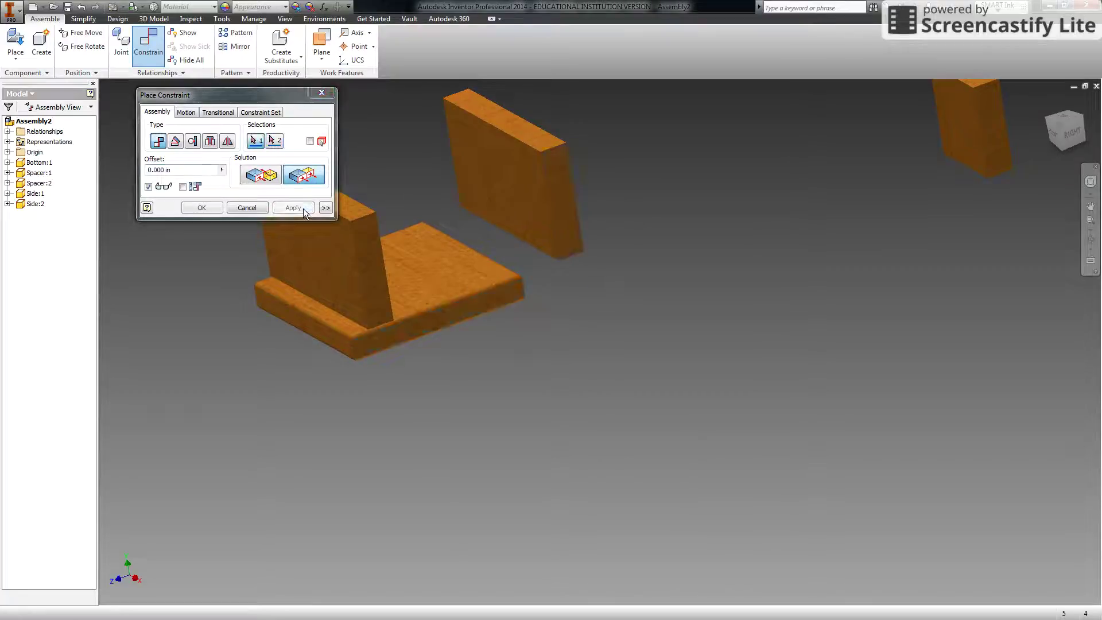
Apply a Flush constraint with a .5 in offset between the second Side's broad outer face and the Bottom board's back edge face.
left_click(1087, 246)
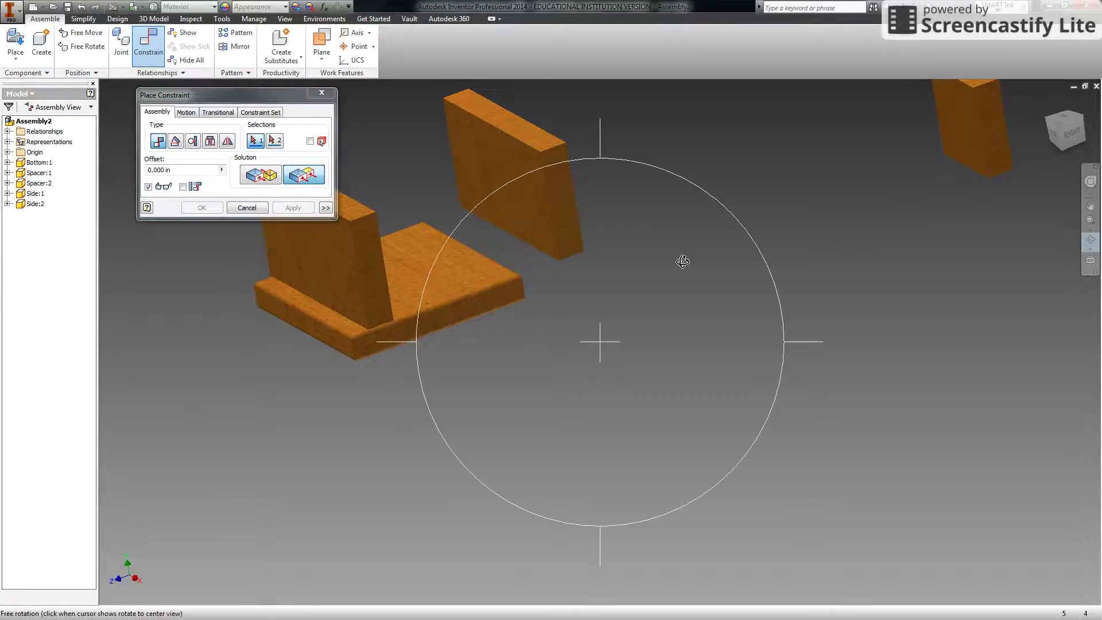
left_click_drag(620, 266, 581, 276)
left_click_drag(528, 271, 484, 293)
key("Escape")
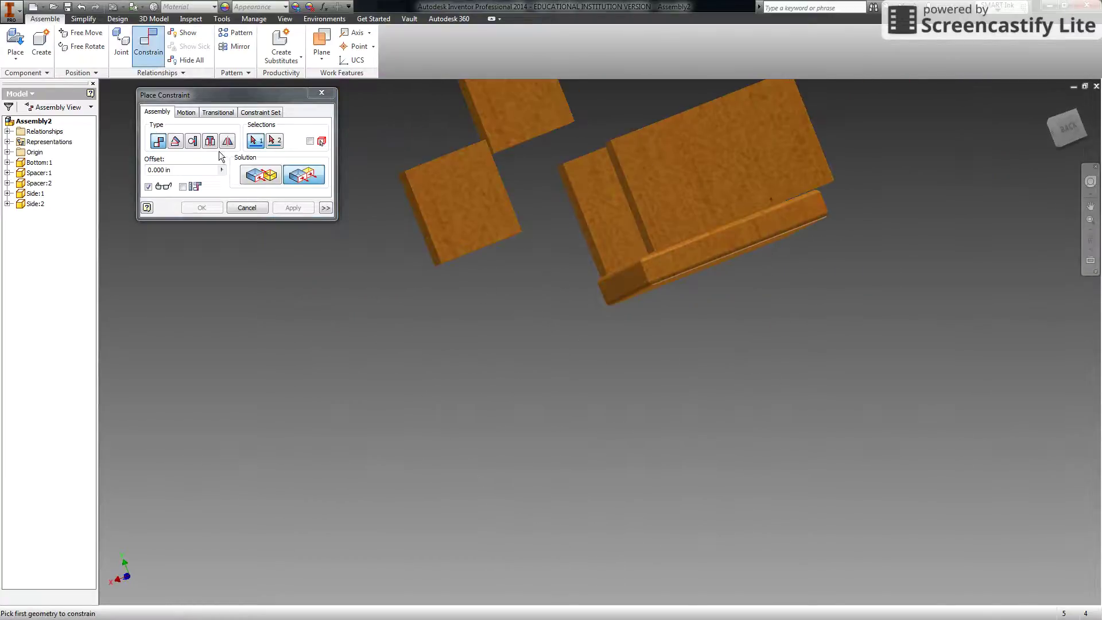
left_click(302, 176)
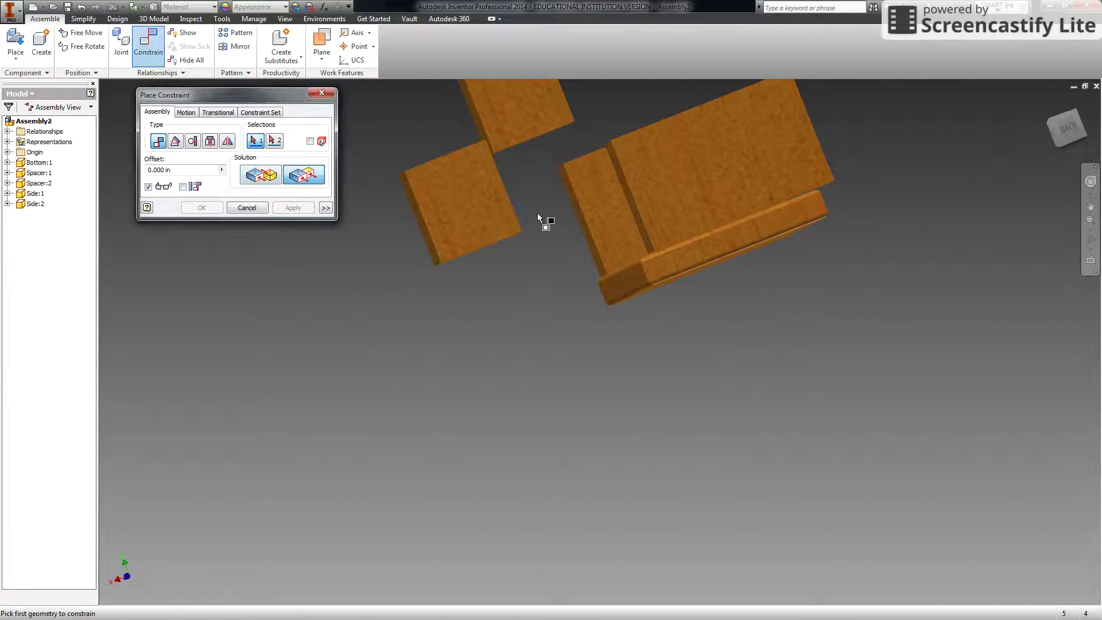
left_click(697, 181)
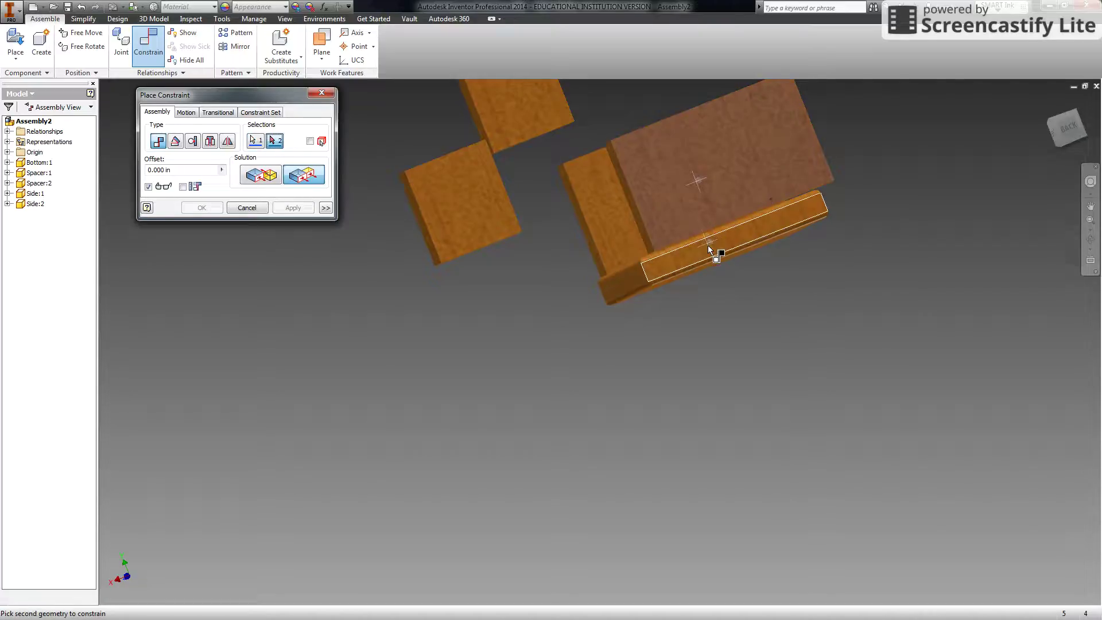
scroll(707, 242, "up", 5)
left_click(693, 245)
scroll(691, 252, "down", 5)
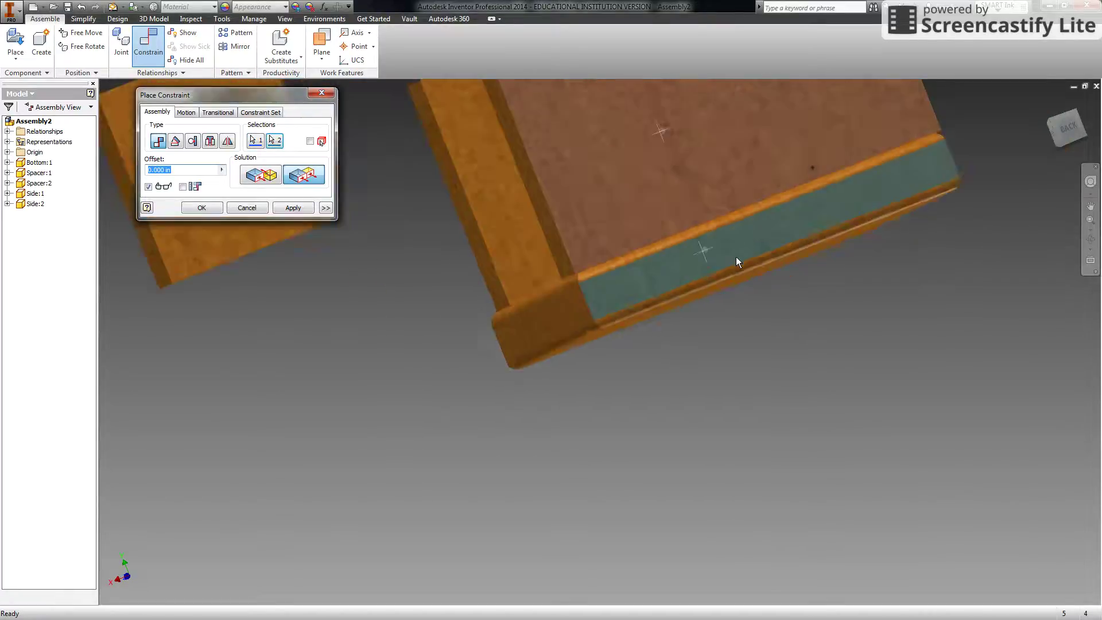
left_click(1092, 241)
left_click_drag(745, 302, 633, 291)
left_click(182, 169)
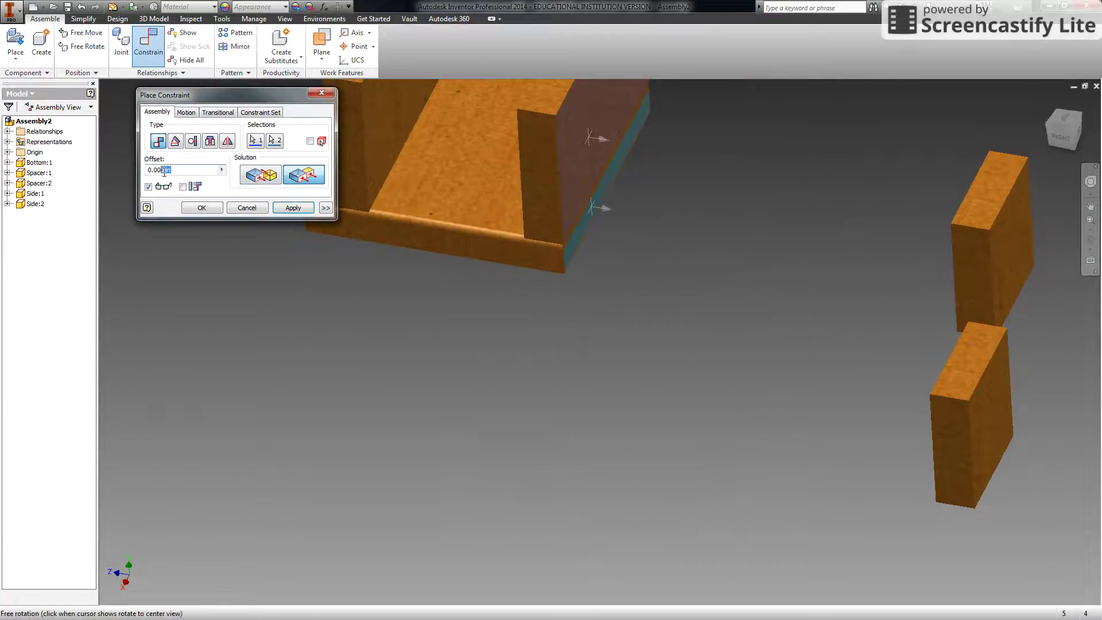
key("BackSpace")
type(".5")
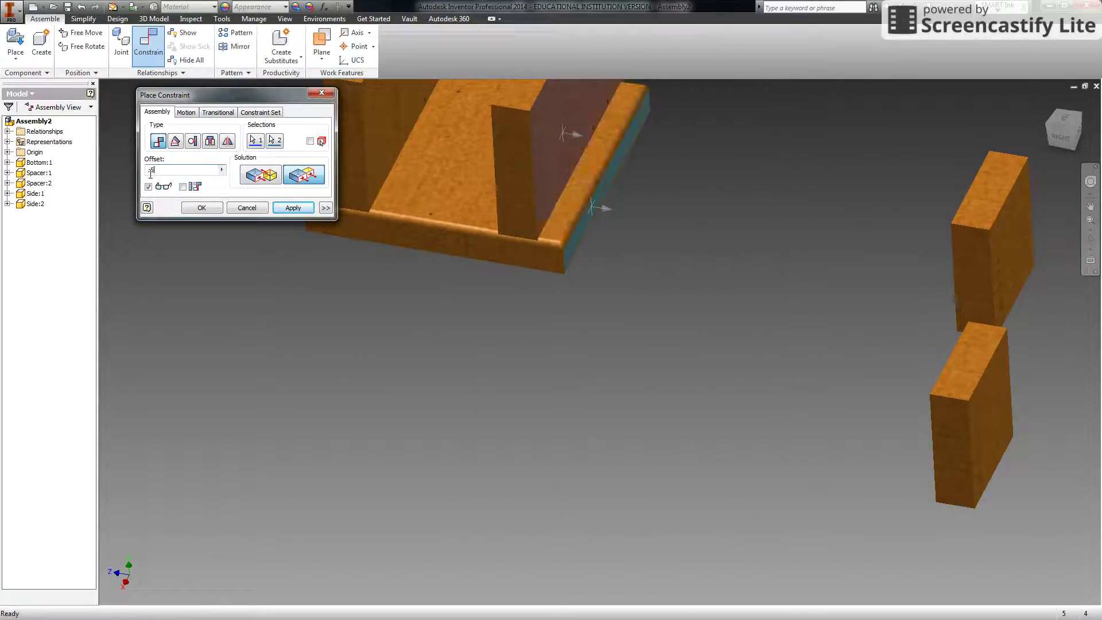
left_click(294, 207)
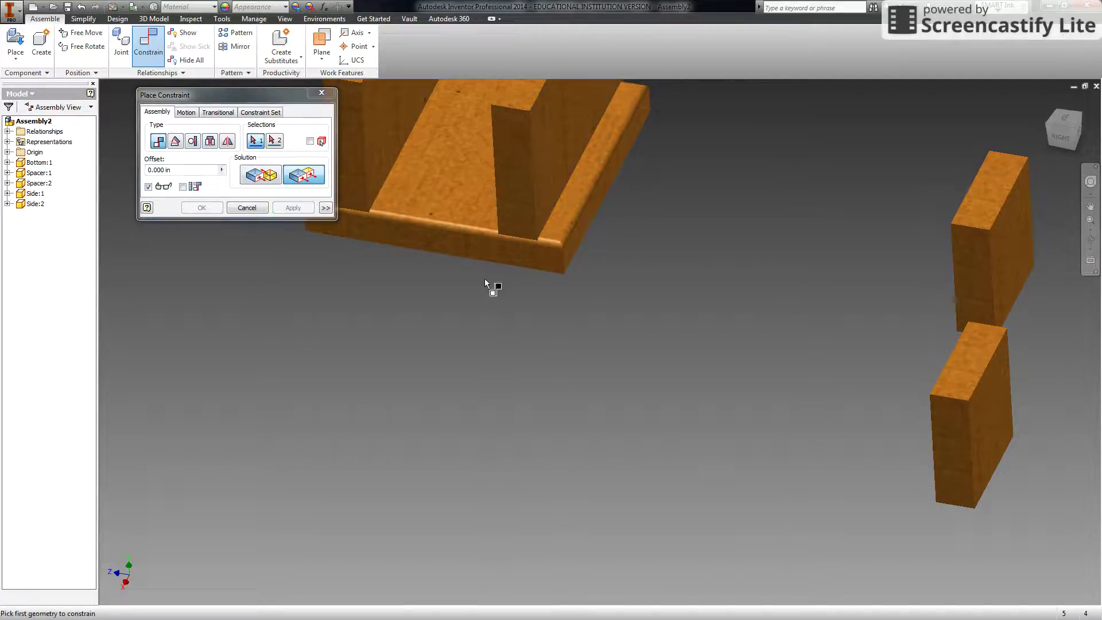
Leave the constraint command and move the Bottom board with its two attached Sides into open space away from the Spacers.
scroll(484, 277, "down", 3)
left_click(246, 208)
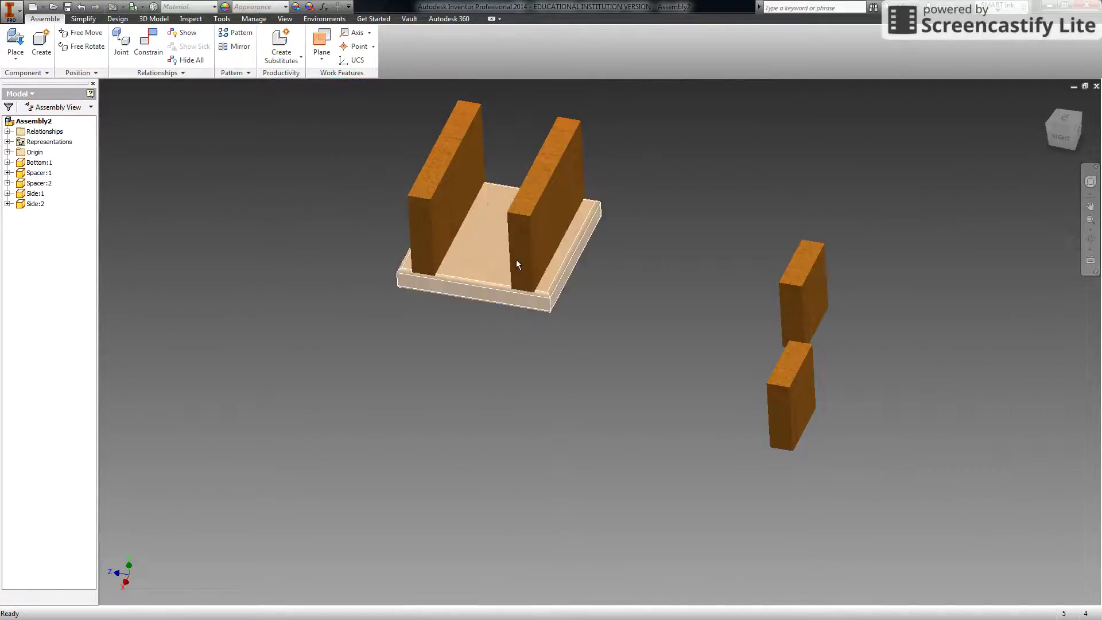
left_click_drag(536, 231, 452, 345)
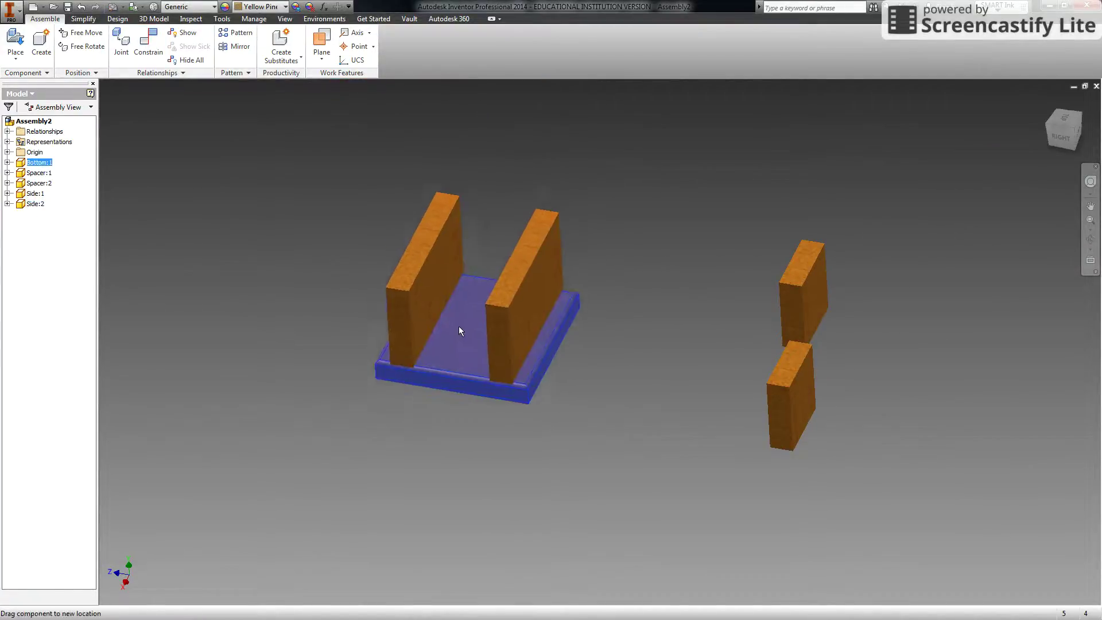
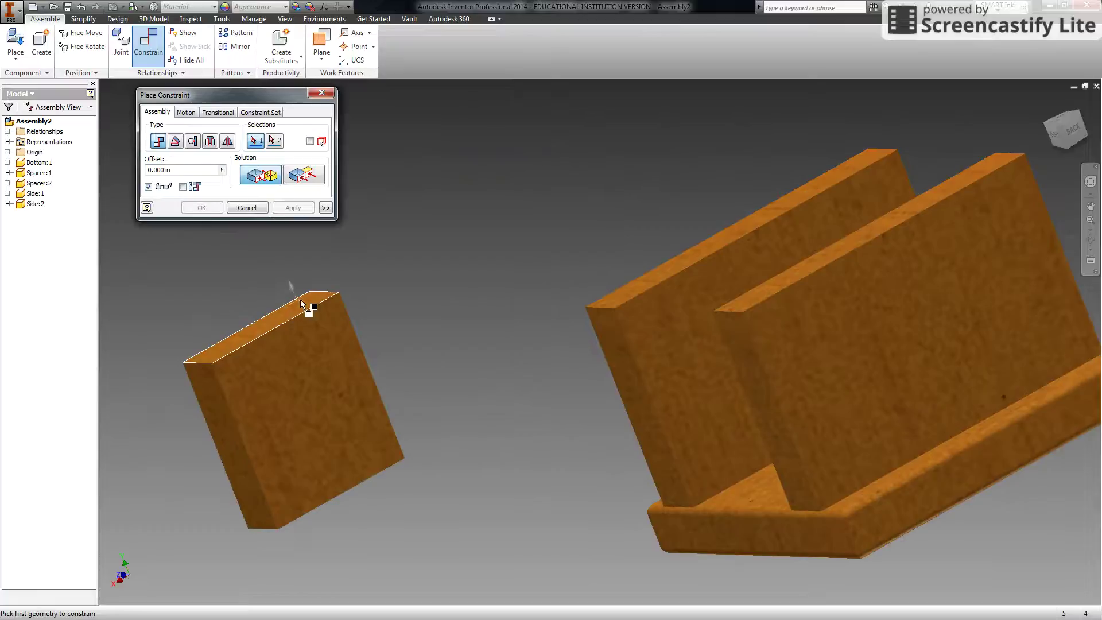
Apply a Mate constraint with 0.000 in offset between an edge face of Spacer:2 and the inner broad face of the far Side.
left_click(283, 313)
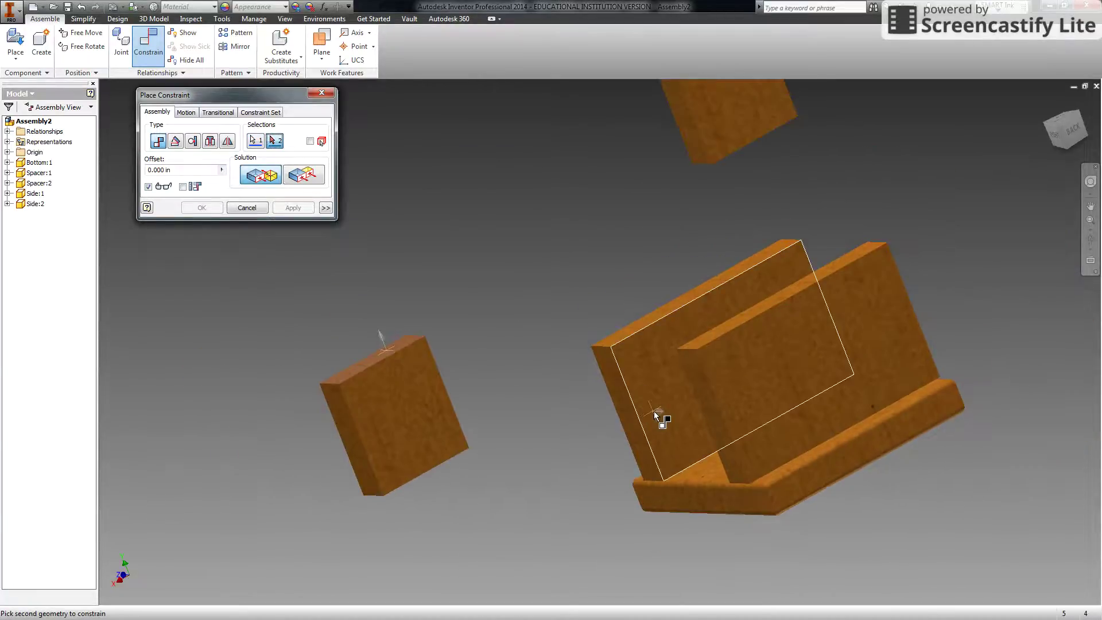
left_click(654, 412)
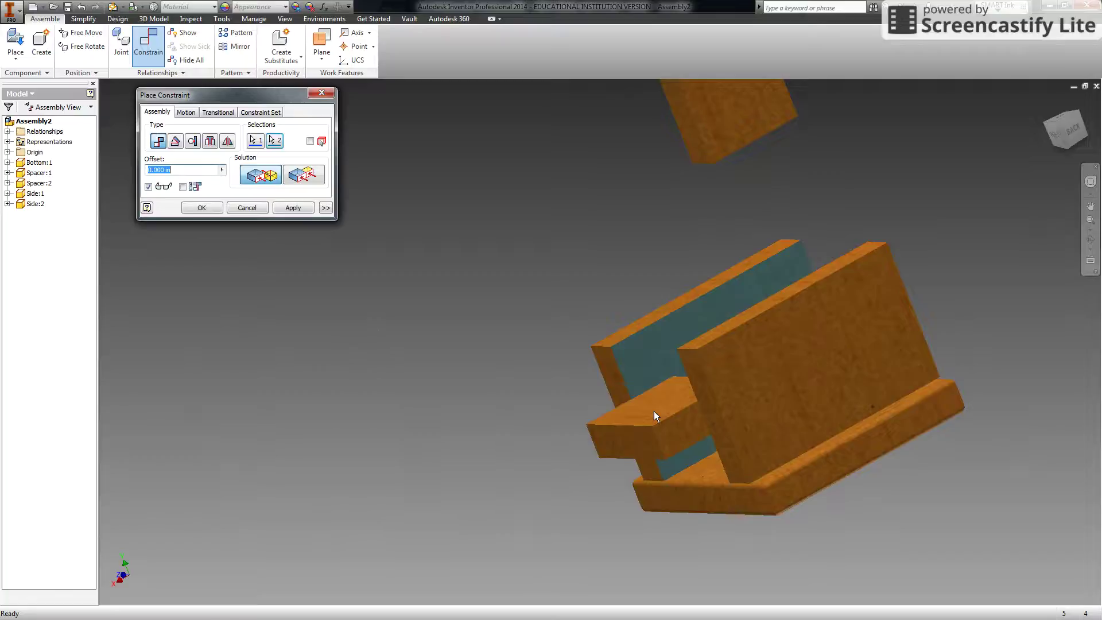
left_click(295, 207)
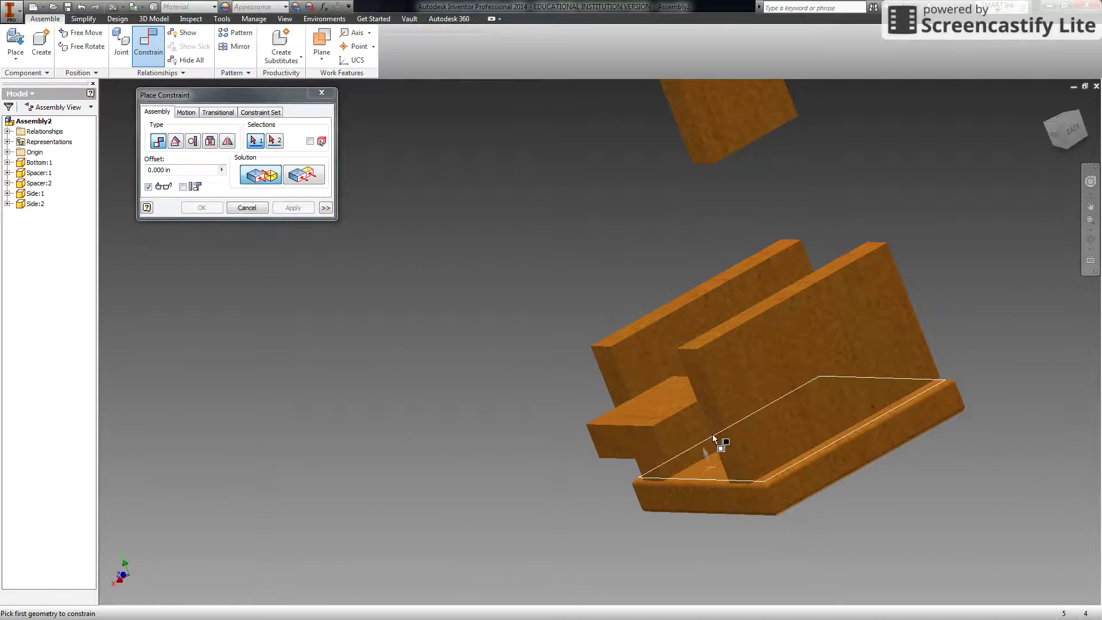
Mate the narrow lower face of Spacer:2 to the Bottom board's top face with 0.000 in offset, and leave the constraint command.
left_click(1091, 239)
left_click_drag(620, 337, 666, 328)
left_click_drag(503, 428, 580, 406)
scroll(451, 340, "up", 3)
left_click_drag(451, 340, 453, 368)
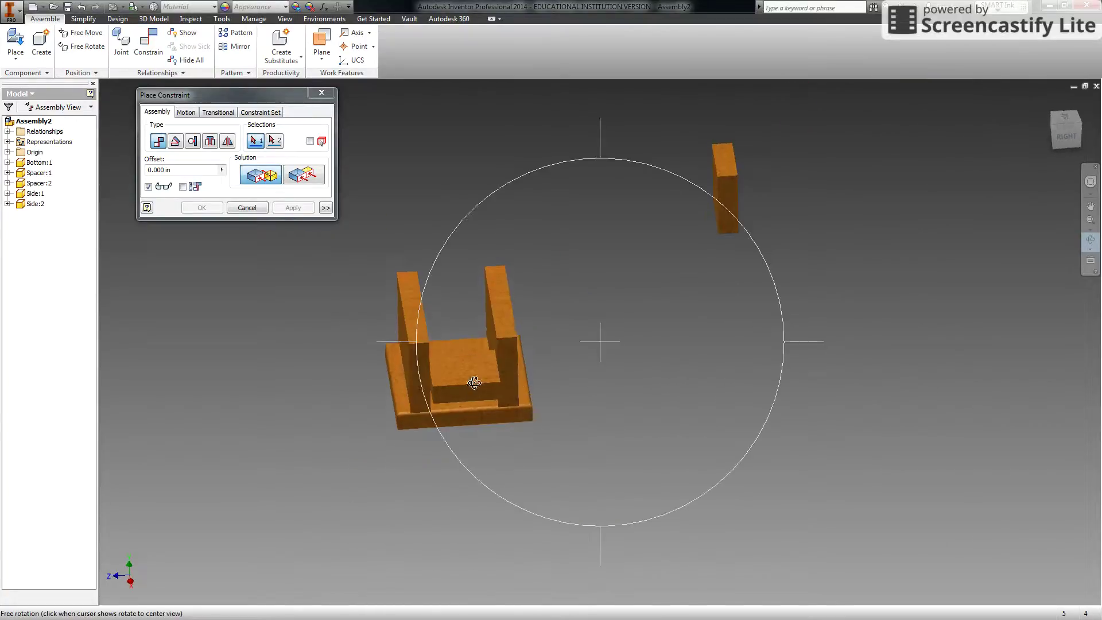
key("Escape")
scroll(439, 408, "down", 4)
scroll(439, 409, "down", 2)
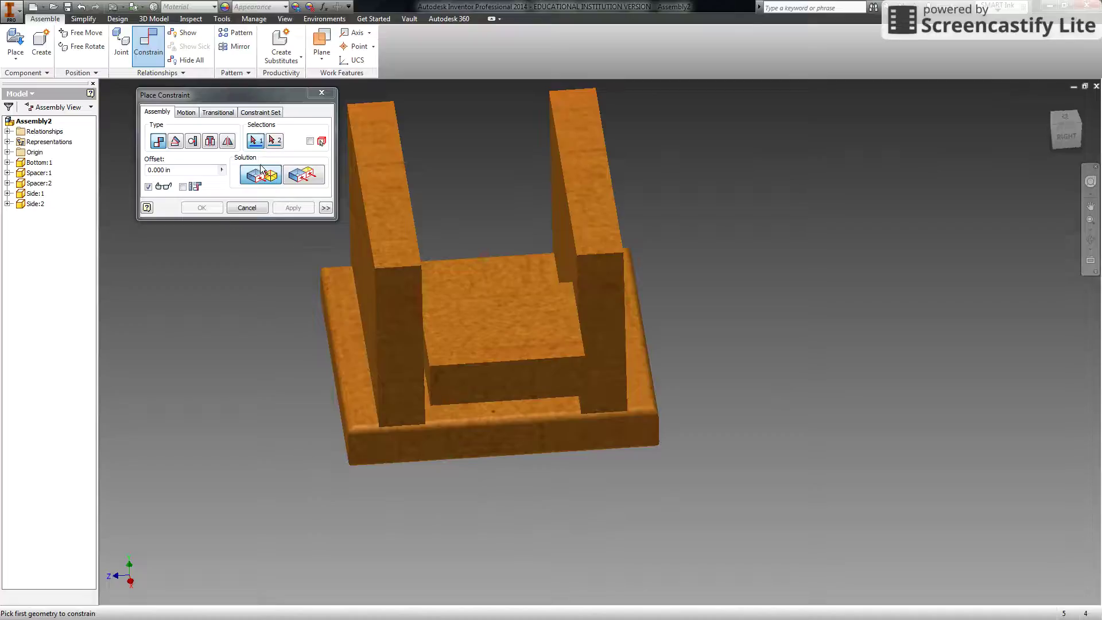
left_click(517, 388)
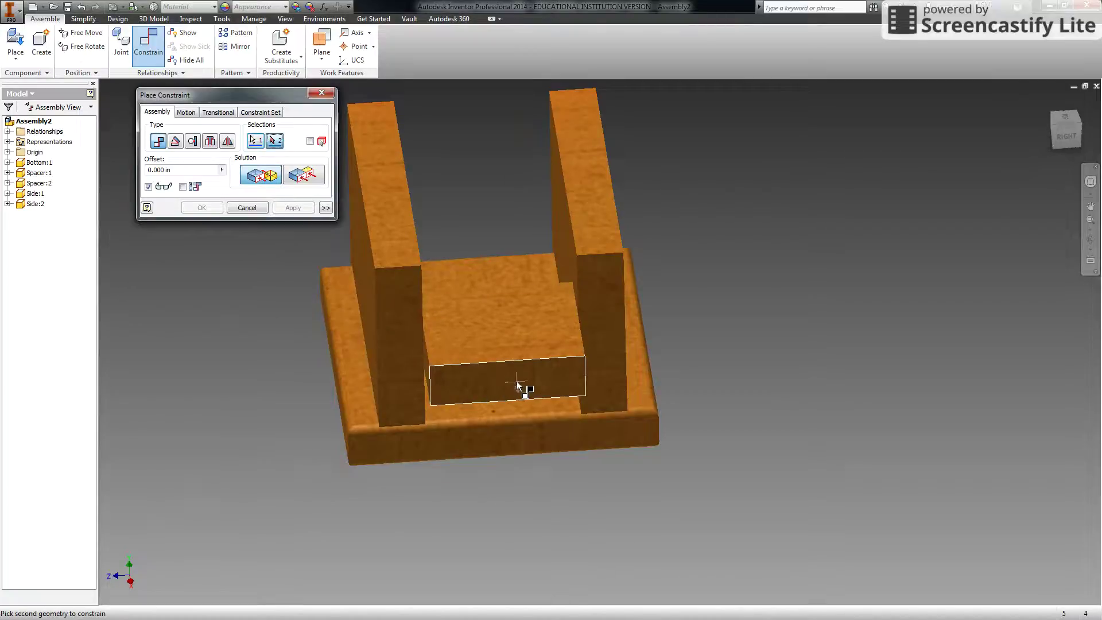
scroll(488, 412, "down", 2)
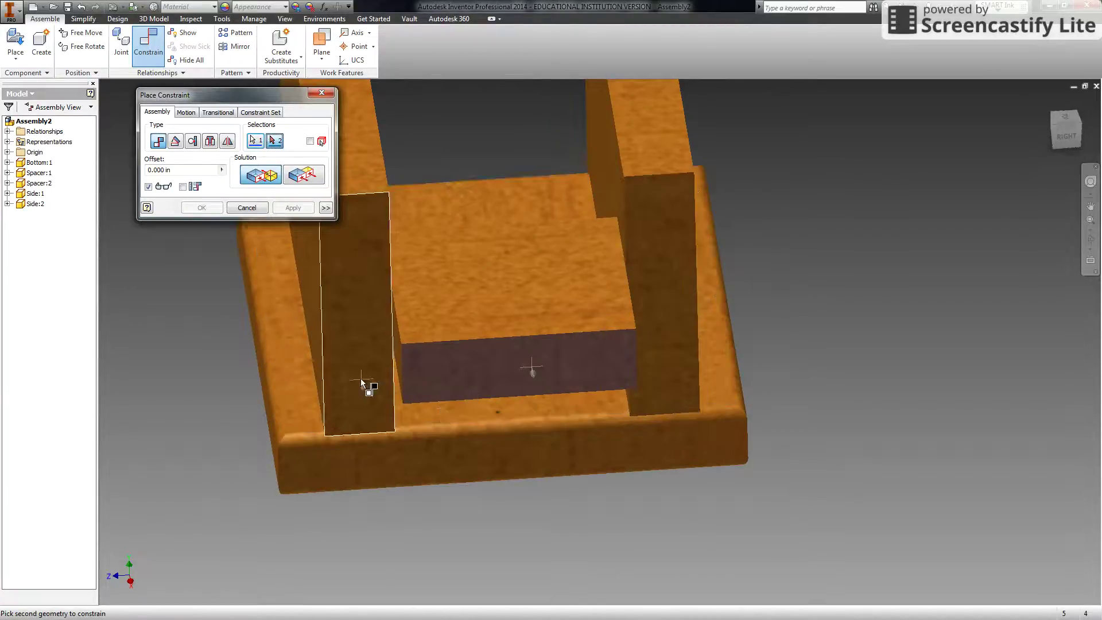
left_click(428, 412)
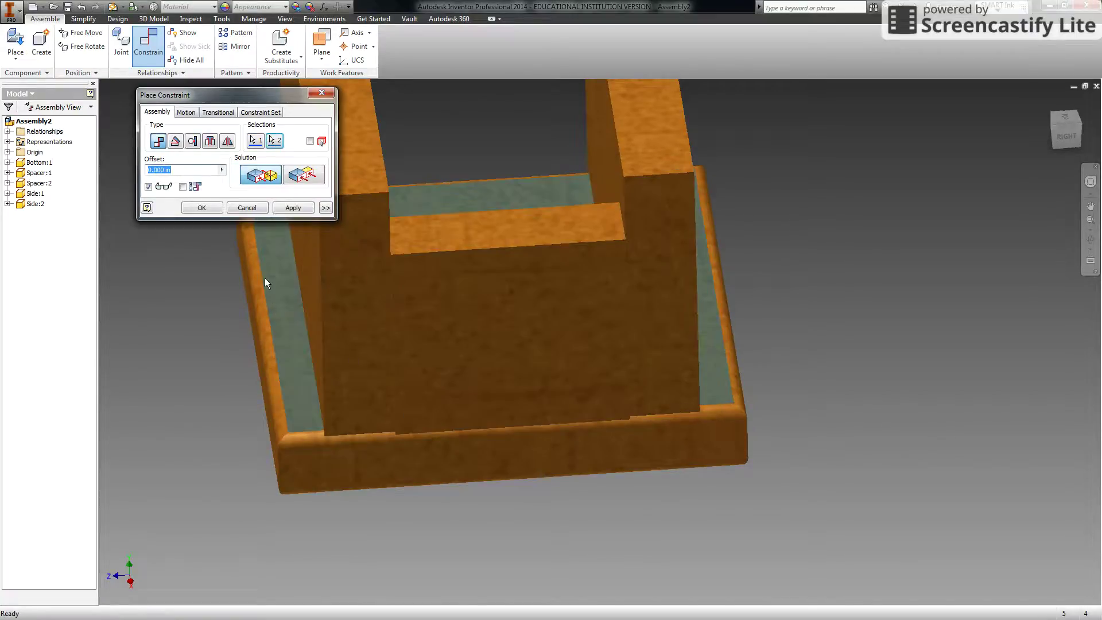
left_click(290, 209)
left_click(254, 209)
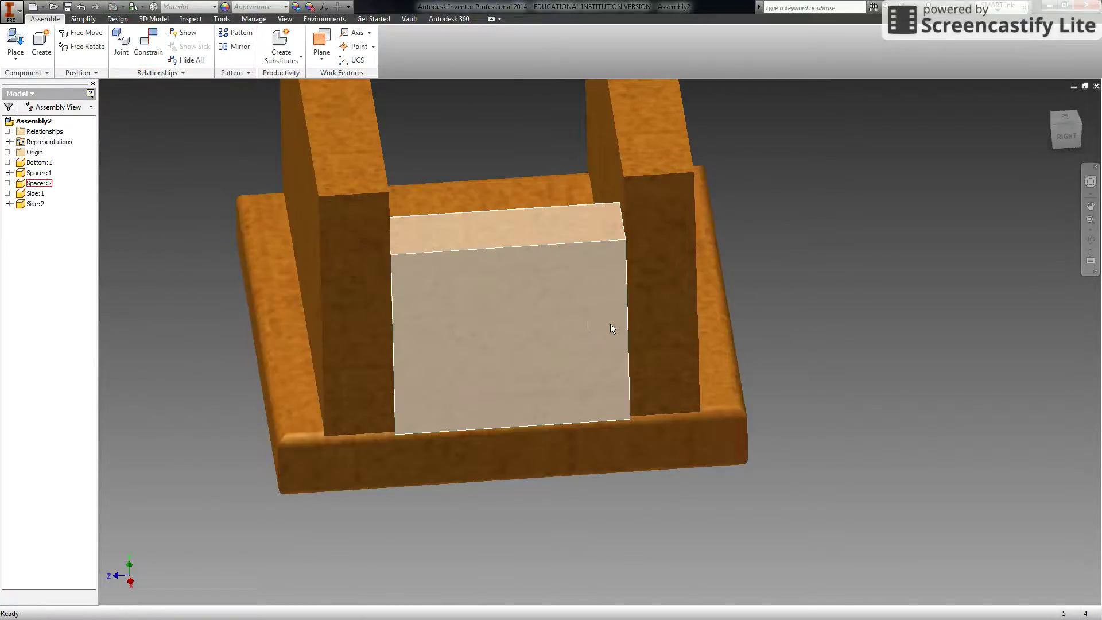
Slide Spacer:2 between the two Sides to check its remaining freedom of movement.
left_click_drag(554, 274, 774, 304)
key("Escape")
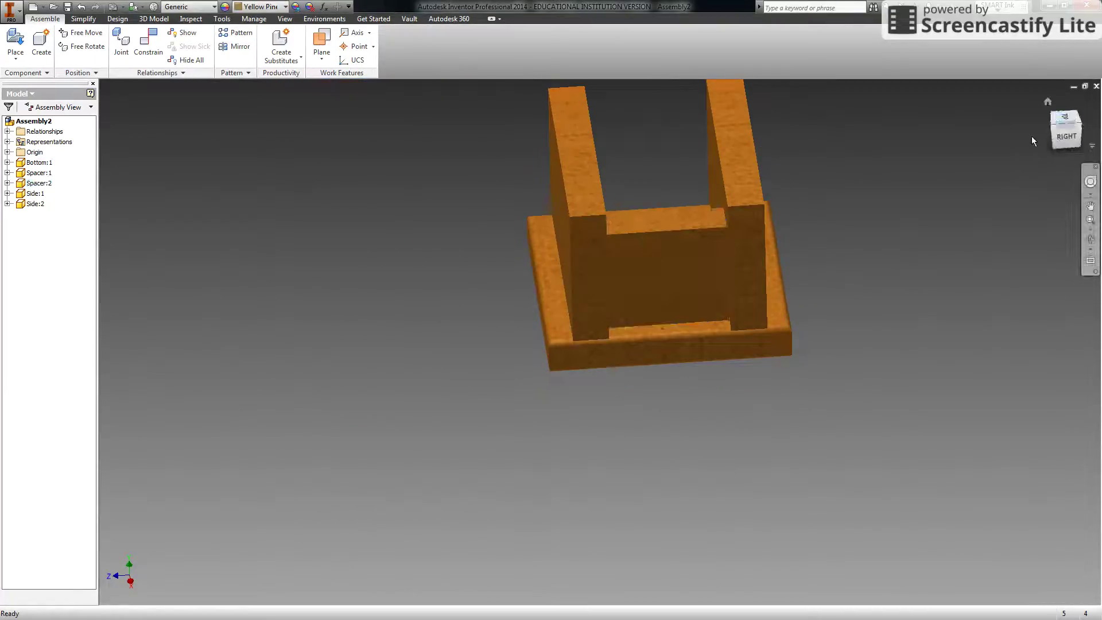
left_click(1067, 117)
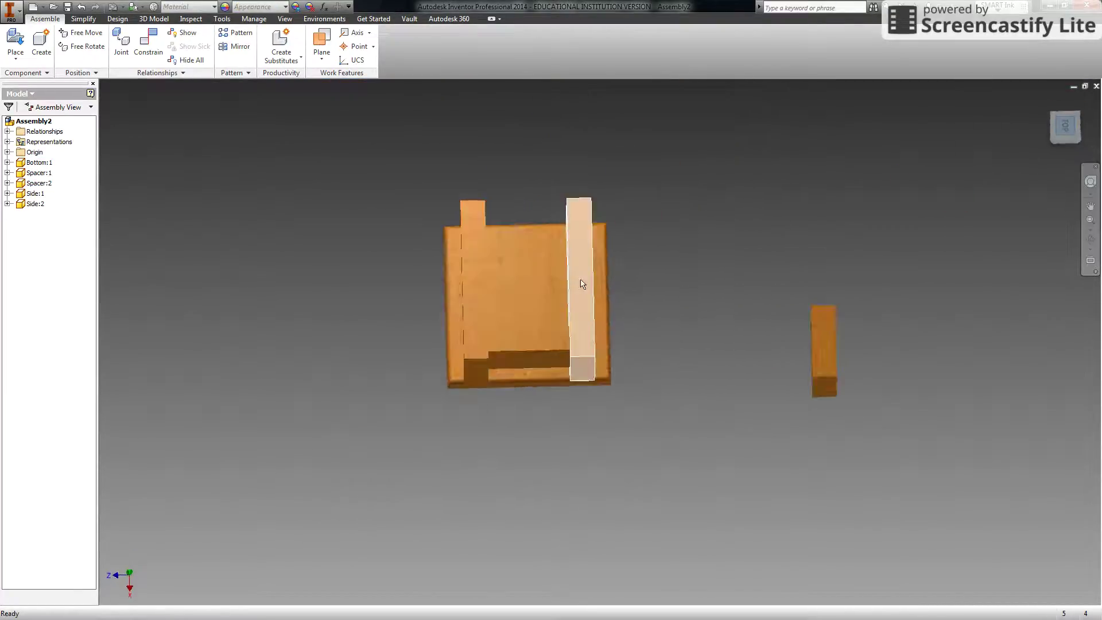
mouse_move(508, 376)
left_mouse_down()
mouse_move(504, 341)
mouse_move(517, 359)
left_mouse_up()
left_click(1090, 239)
left_click_drag(756, 315, 659, 308)
key("Escape")
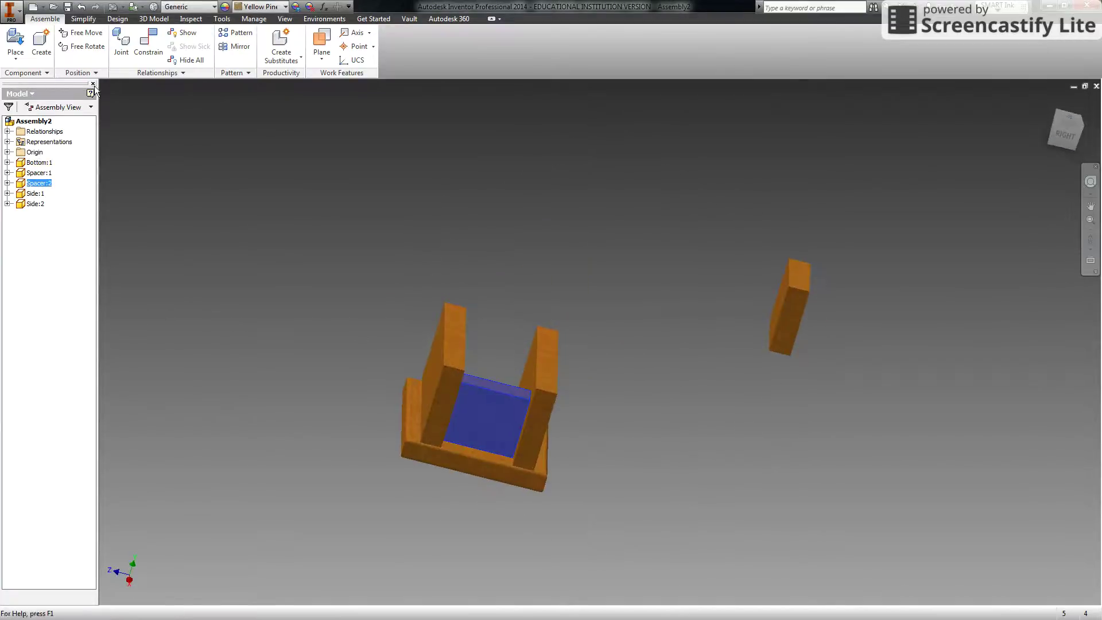
Apply a Flush constraint with 0.000 in offset between Spacer:2's outer broad face and a Side's end face, and test it by moving the Spacer.
left_click(145, 48)
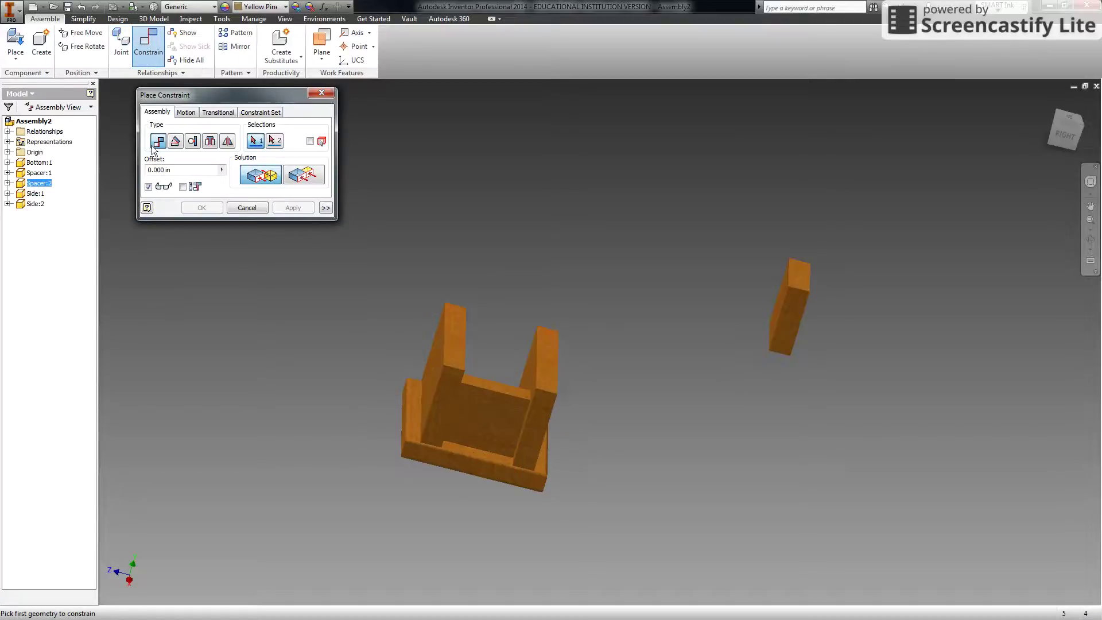
left_click(298, 180)
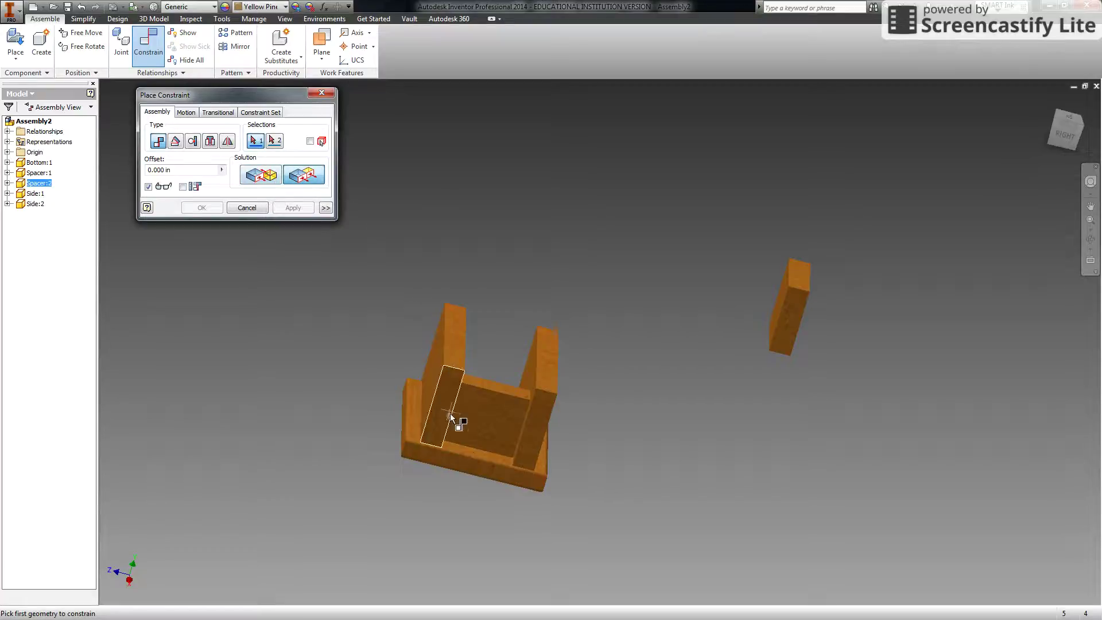
left_click(496, 420)
left_click(440, 404)
left_click(292, 209)
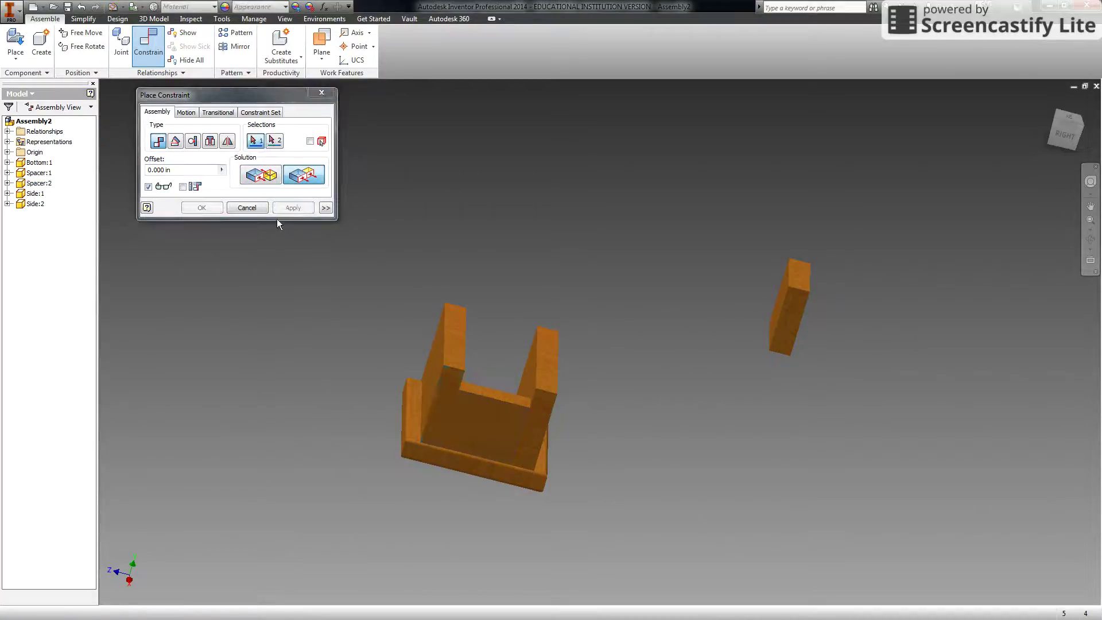
left_click(252, 208)
mouse_move(496, 411)
left_mouse_down()
mouse_move(491, 391)
mouse_move(505, 393)
left_mouse_up()
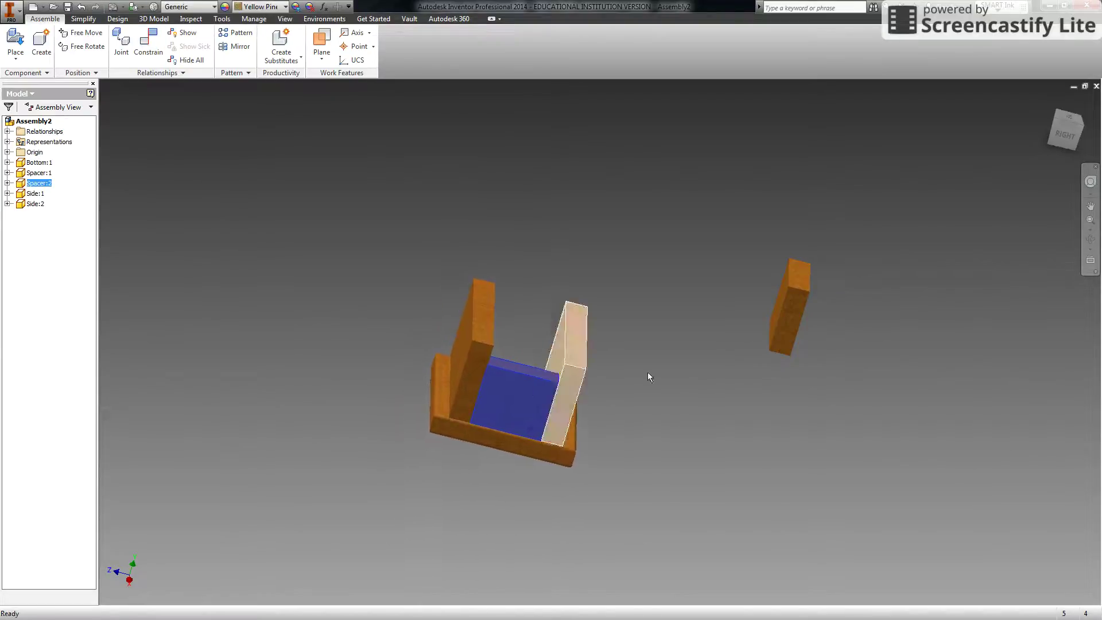
Apply a Mate constraint with 0.000 in offset between the loose Spacer:1's edge face and the inner broad face of the far Side.
left_click(1090, 239)
left_click_drag(729, 350, 578, 419)
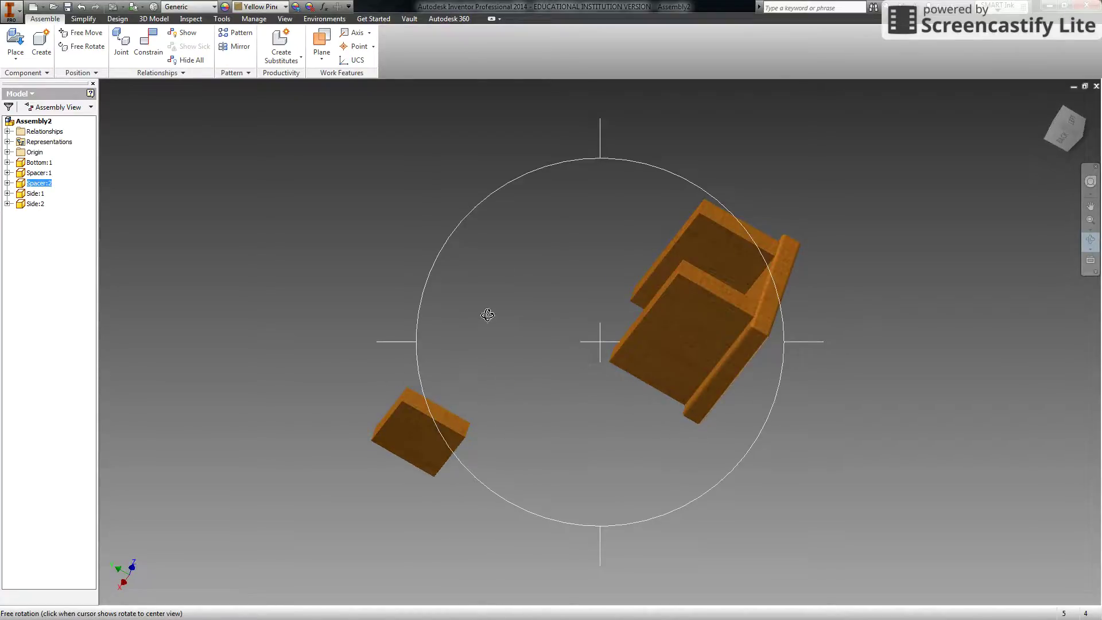
left_click_drag(761, 287, 782, 266)
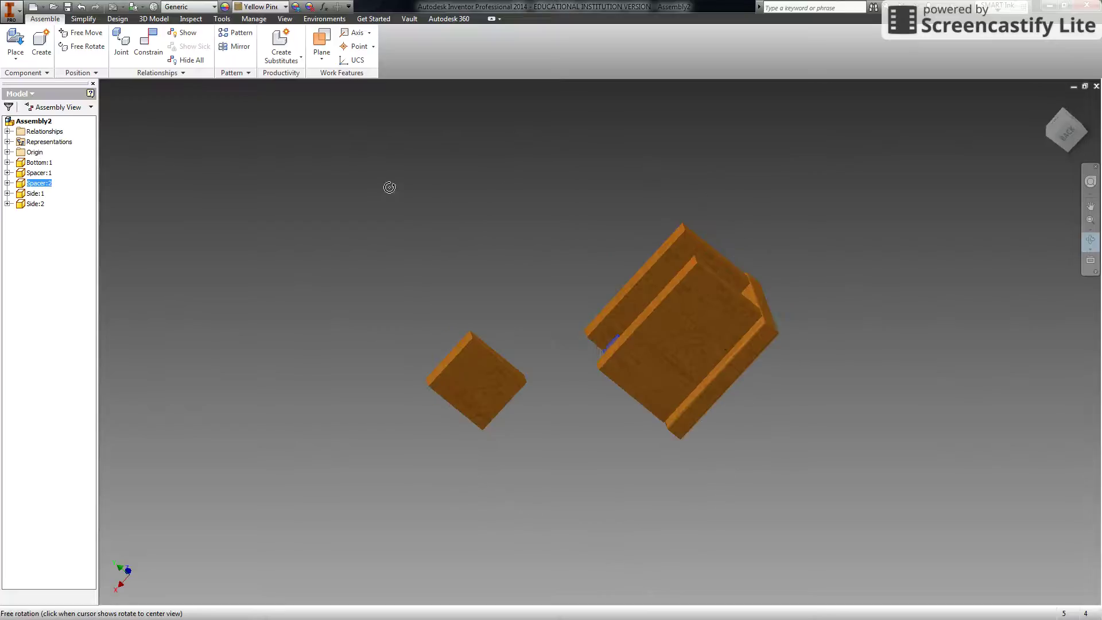
left_click(148, 43)
scroll(453, 367, "up", 3)
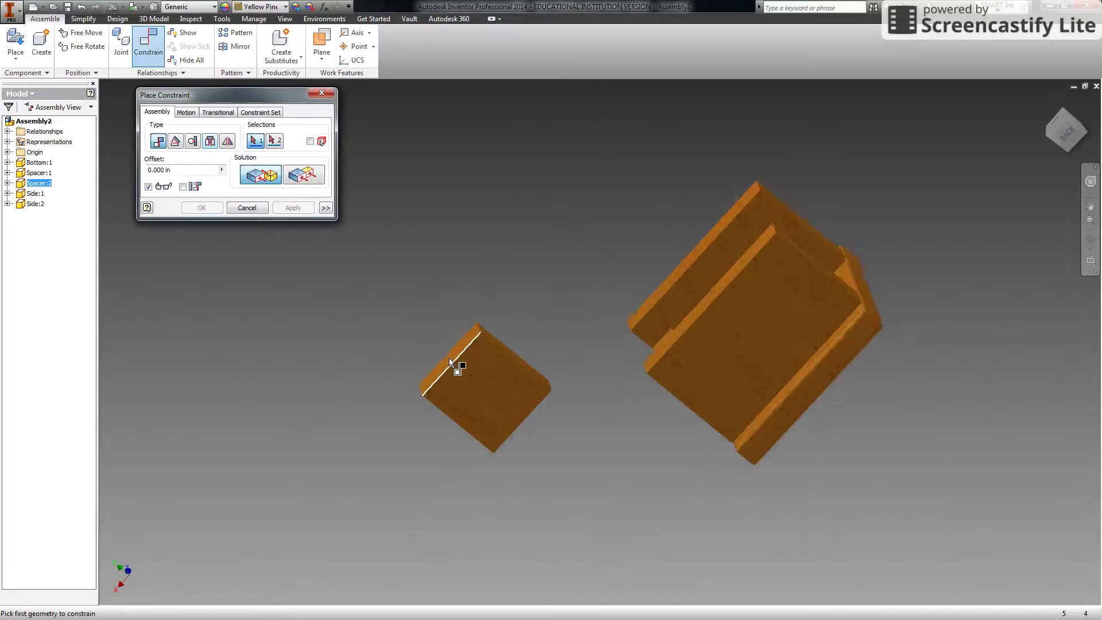
scroll(471, 347, "up", 2)
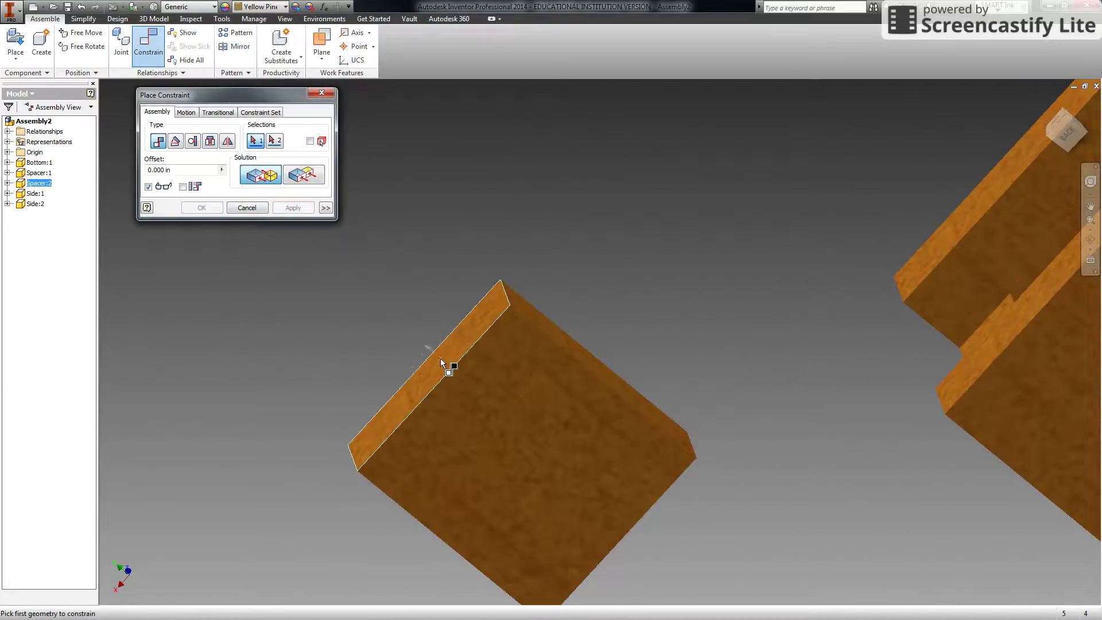
left_click(444, 377)
scroll(351, 390, "down", 3)
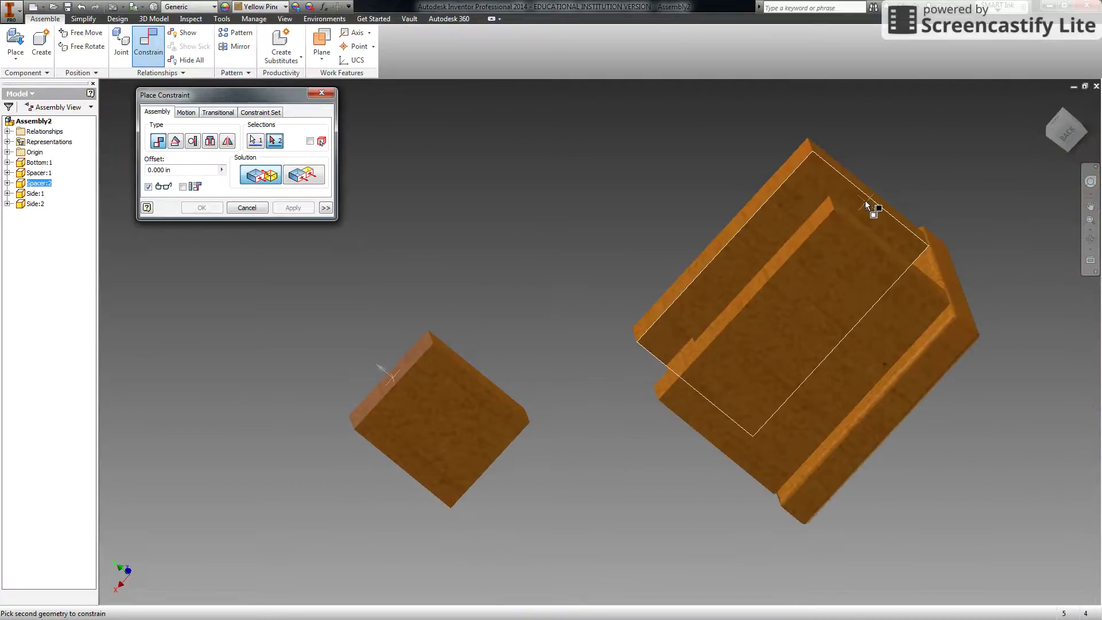
left_click(848, 201)
left_click(293, 207)
Apply a Mate constraint with 0.000 in offset between Spacer:1's narrow lower face and the Bottom board's top face.
scroll(401, 307, "down", 3)
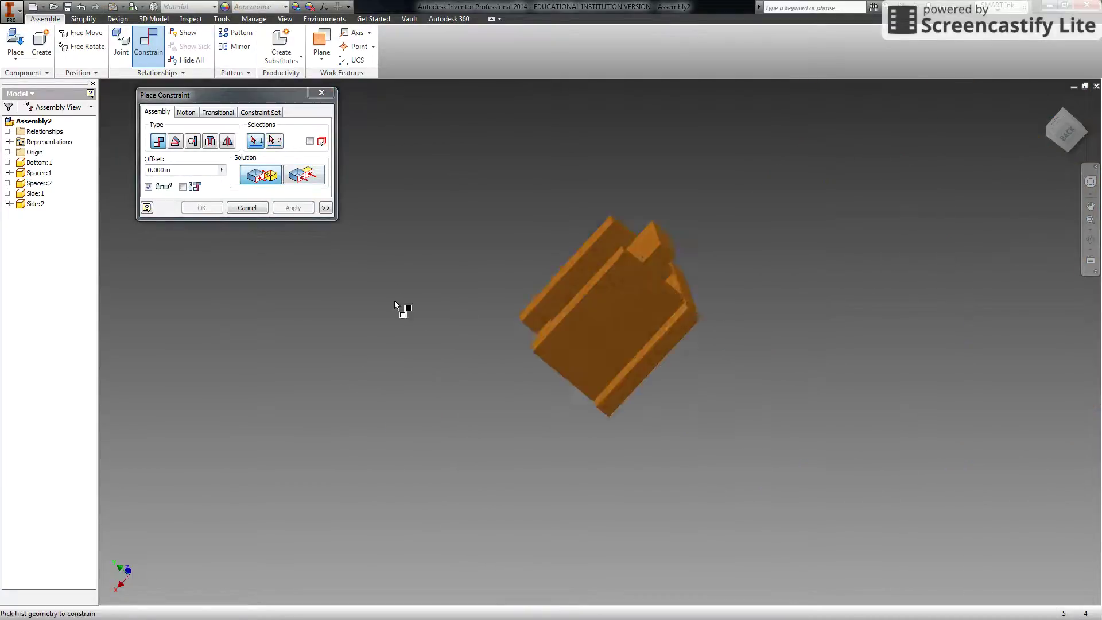
left_click(1090, 239)
left_click_drag(685, 278, 441, 307)
scroll(605, 326, "up", 3)
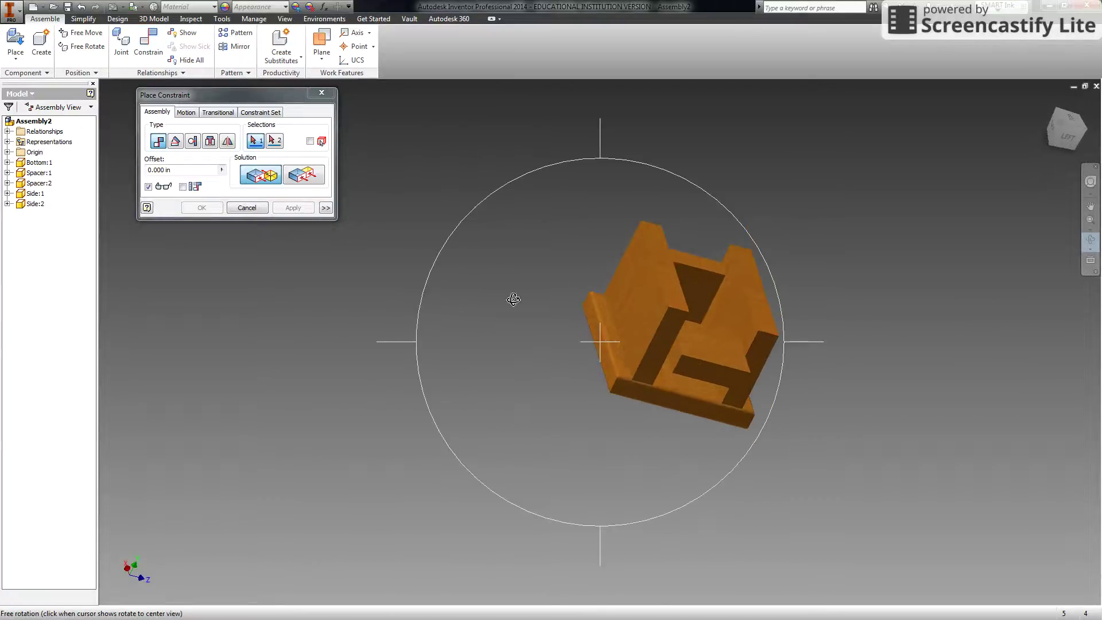
key("Escape")
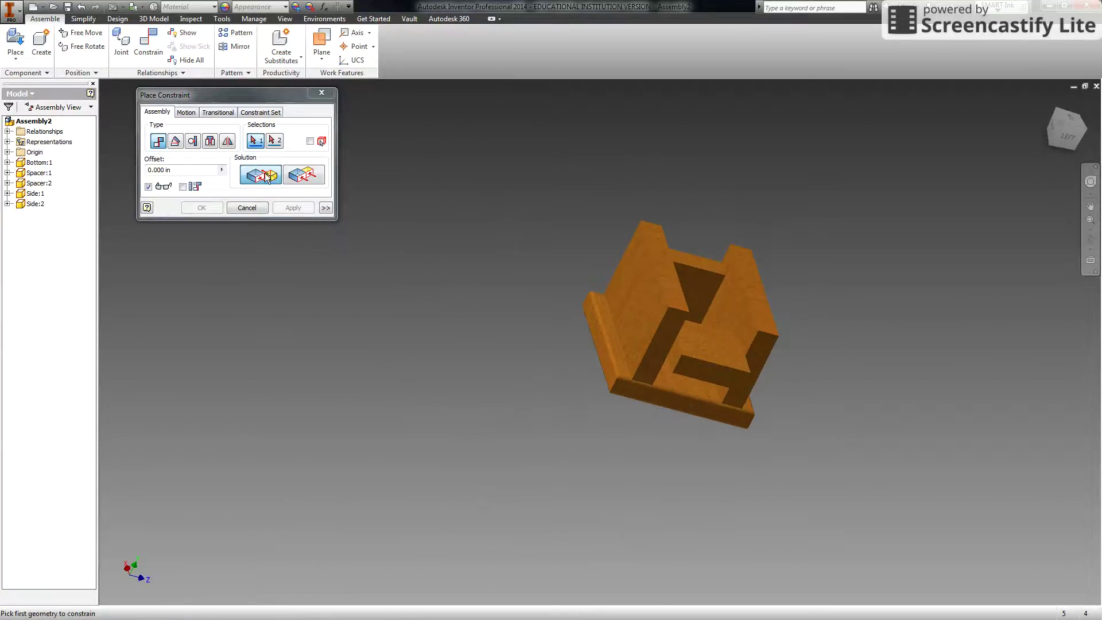
left_click(706, 376)
left_click(686, 386)
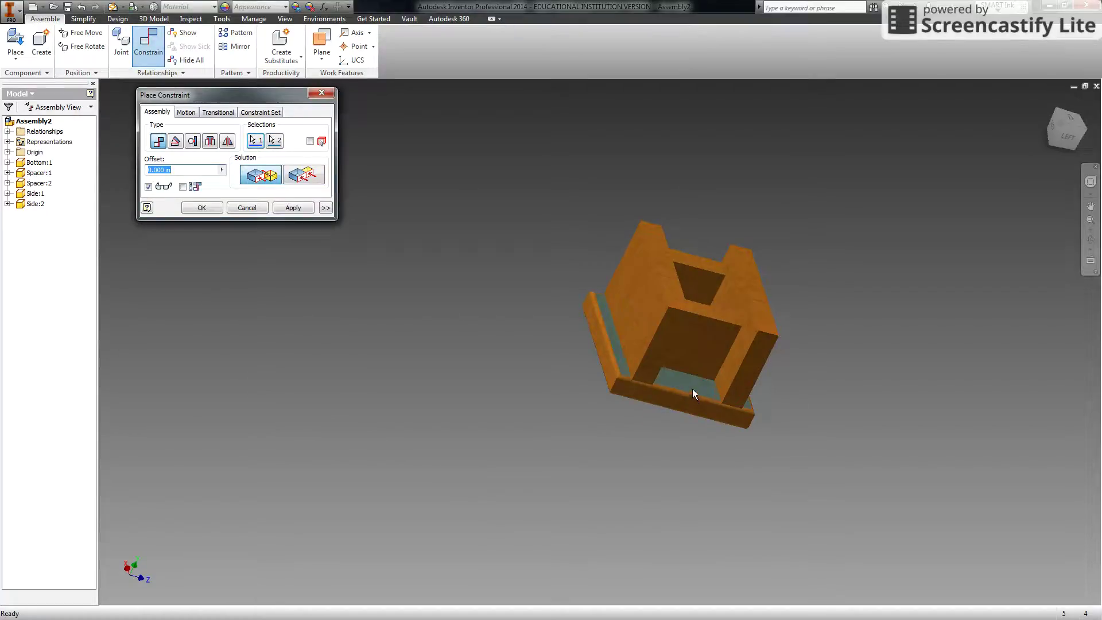
left_click(289, 205)
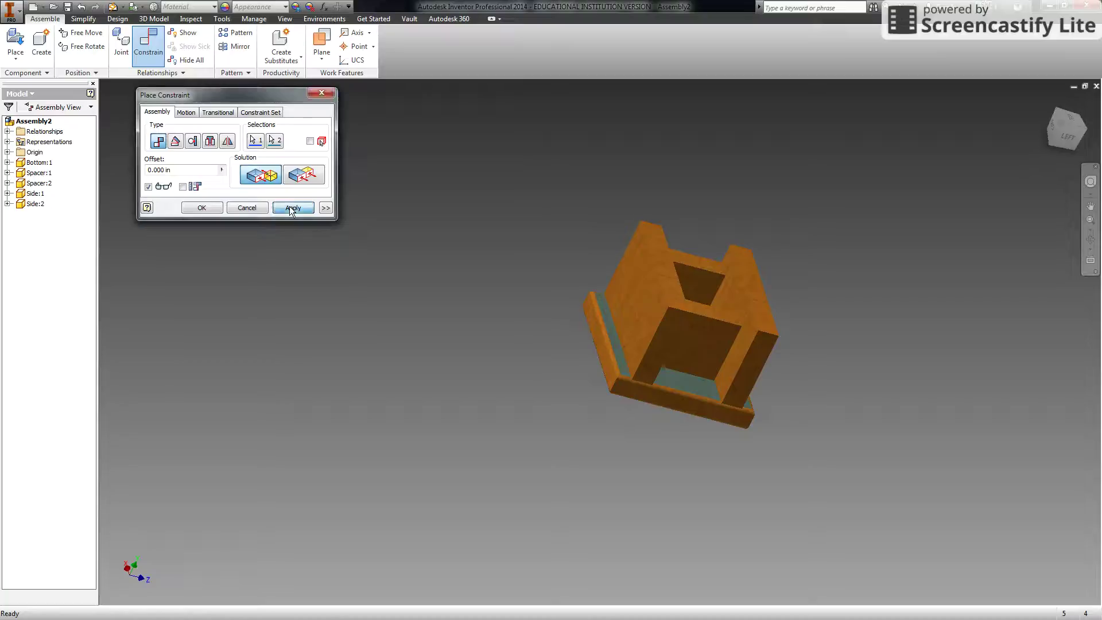
Apply a Flush constraint with 0.000 in offset between Spacer:1's outer broad face and the adjacent Side's end face, and move the assembly into open space.
left_click(302, 178)
left_click(699, 343)
left_click(661, 357)
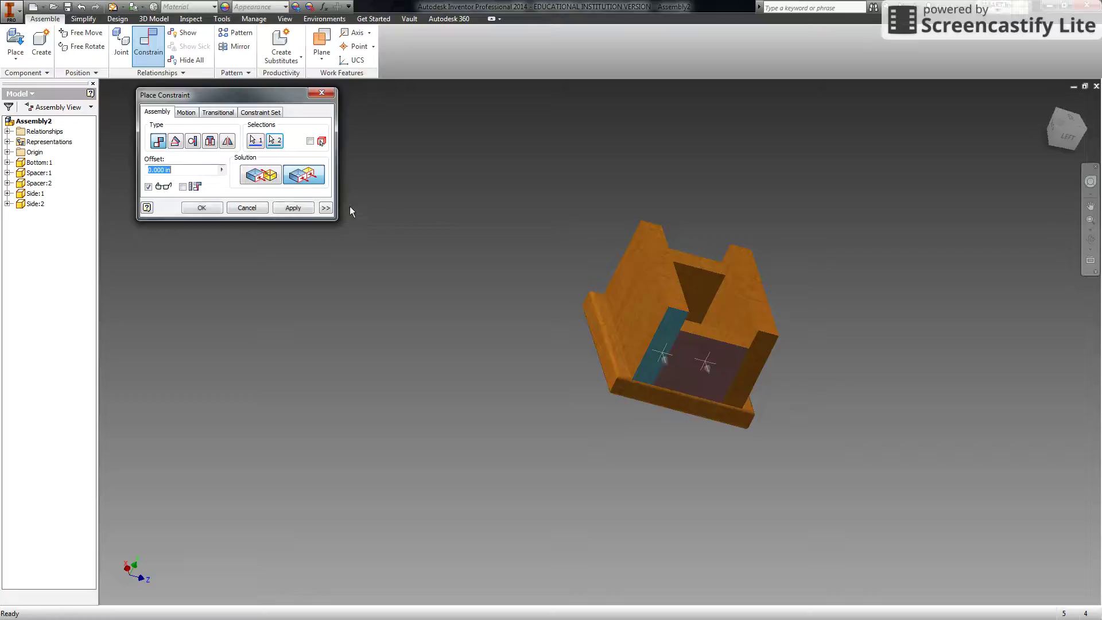
left_click(292, 208)
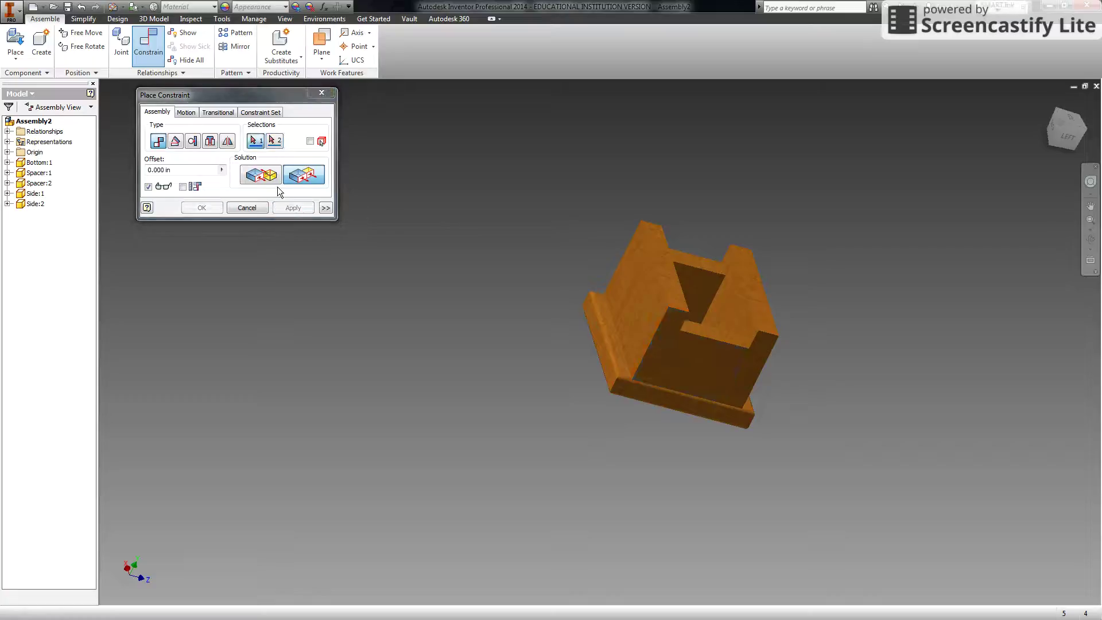
left_click(247, 207)
left_click_drag(717, 370, 568, 382)
left_click(325, 296)
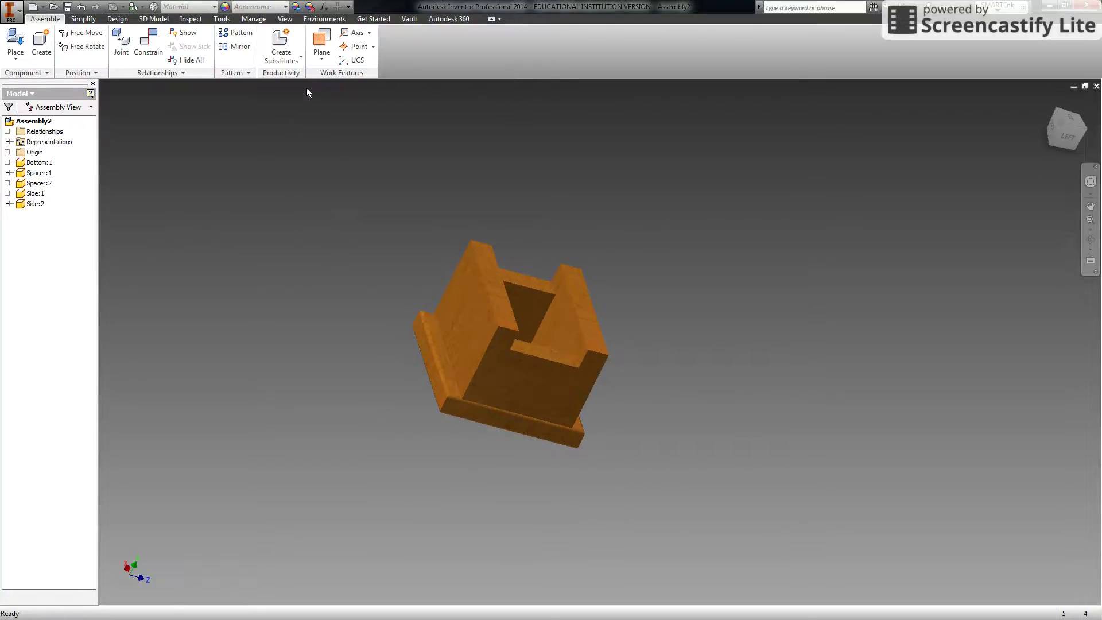
Place two Inside Guide components from the Gumball Machine folder, one on each side of the assembled base.
left_click(13, 41)
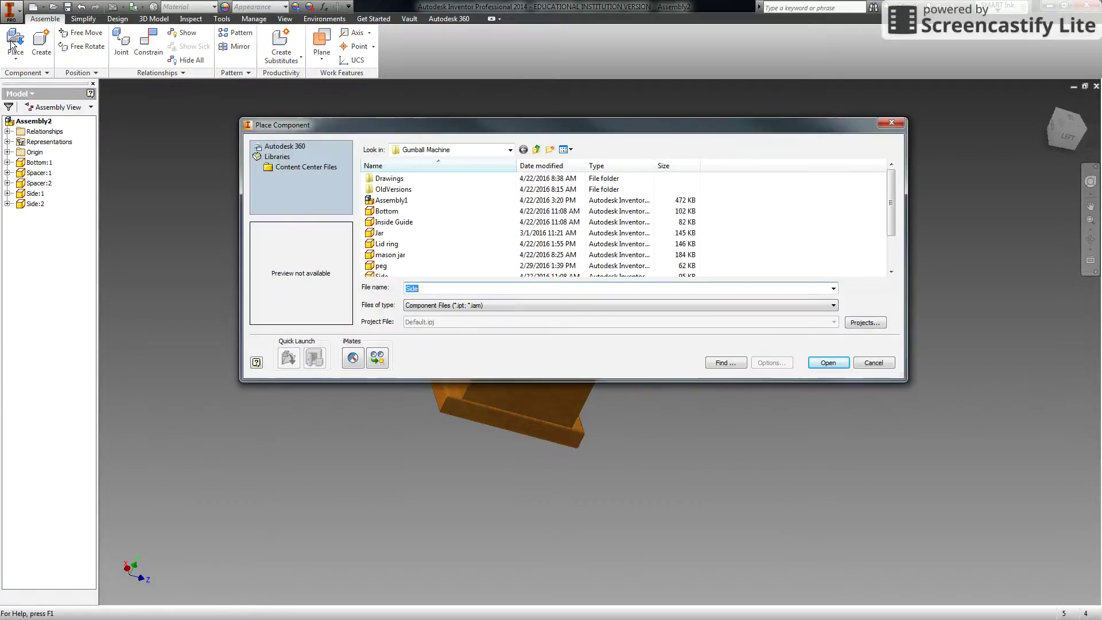
left_click(430, 233)
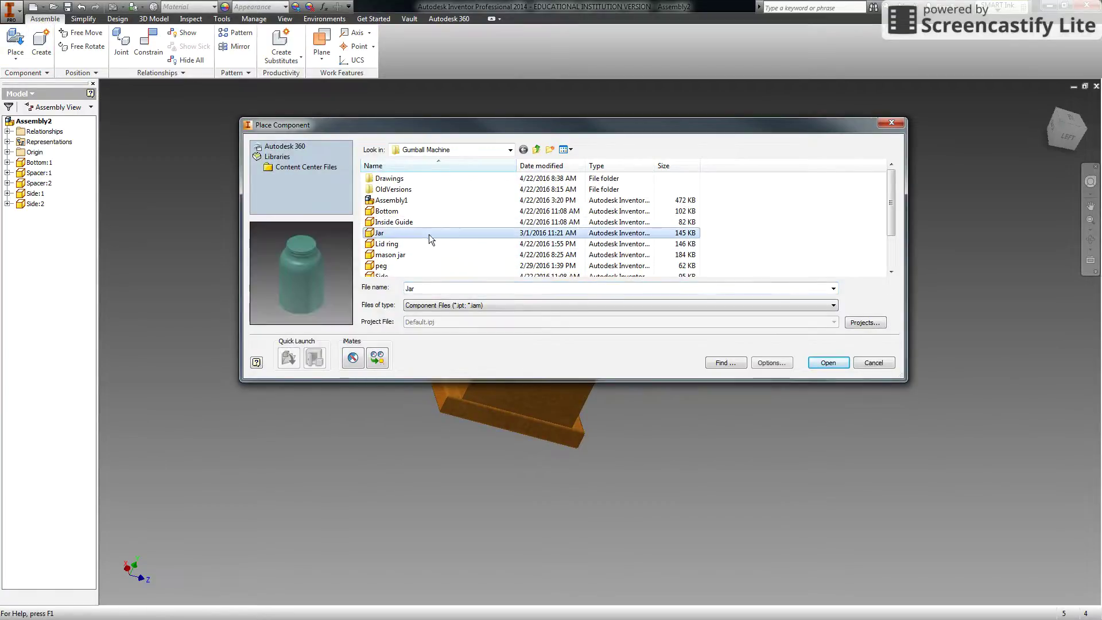
left_click(394, 224)
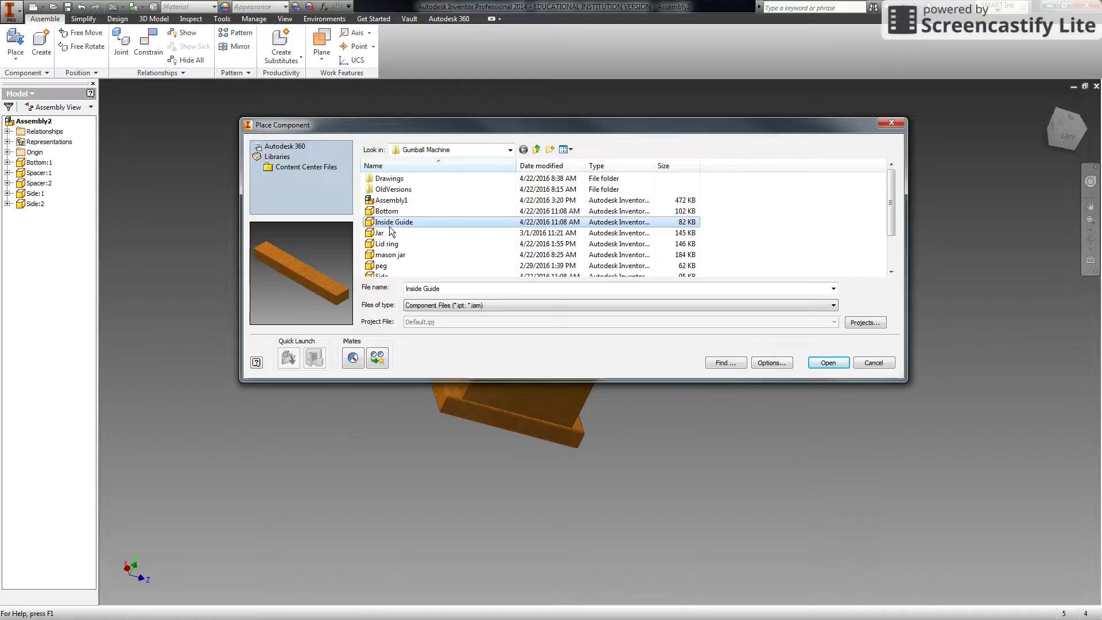
double_click(379, 225)
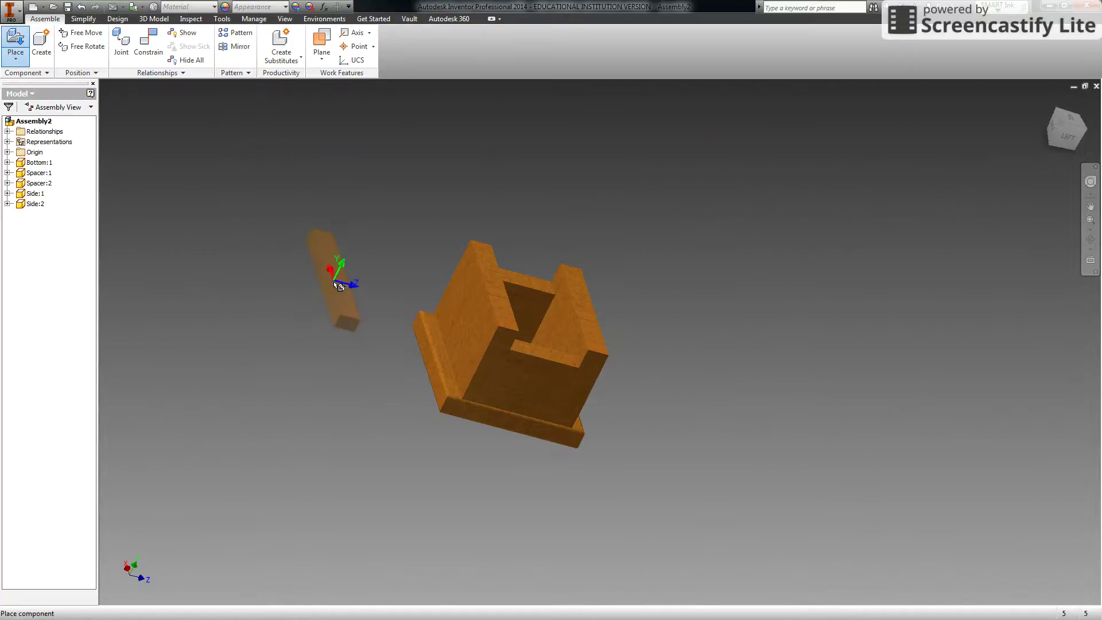
left_click(343, 294)
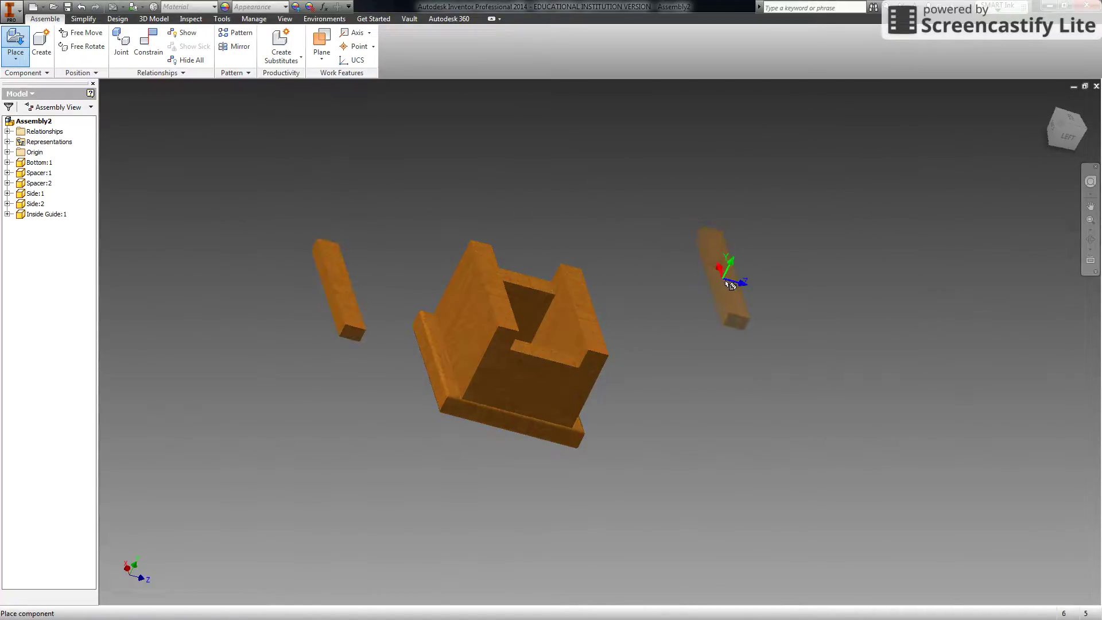
left_click(753, 294)
right_click(290, 188)
left_click(306, 222)
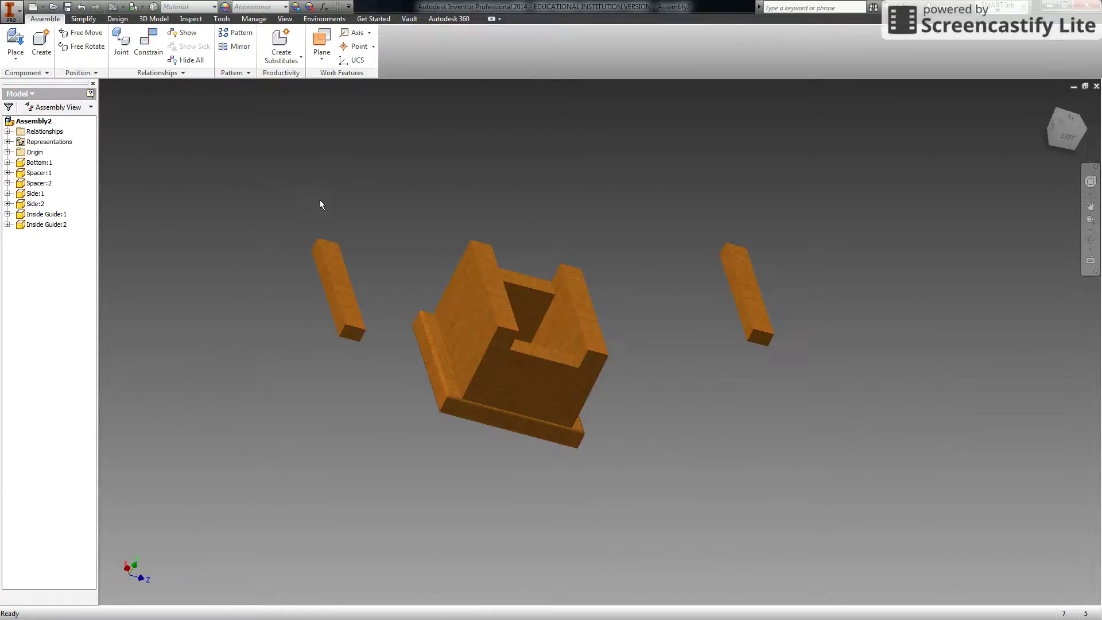
Apply a Mate constraint with 0.000 in offset between Inside Guide:1's long face and the top face of the front Spacer.
left_click(148, 46)
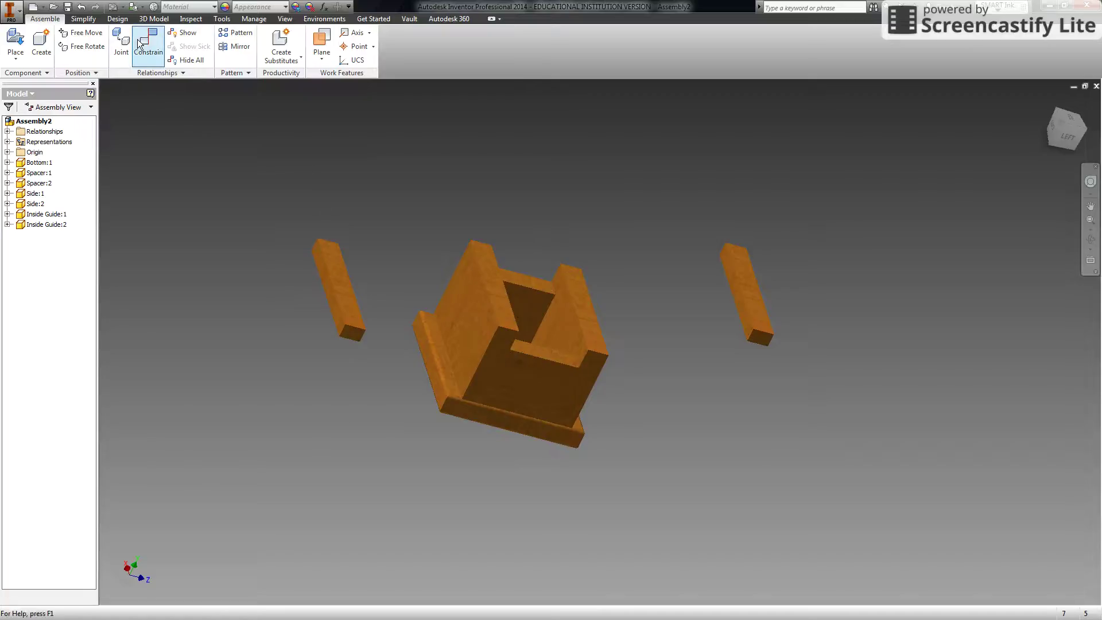
scroll(336, 277, "up", 2)
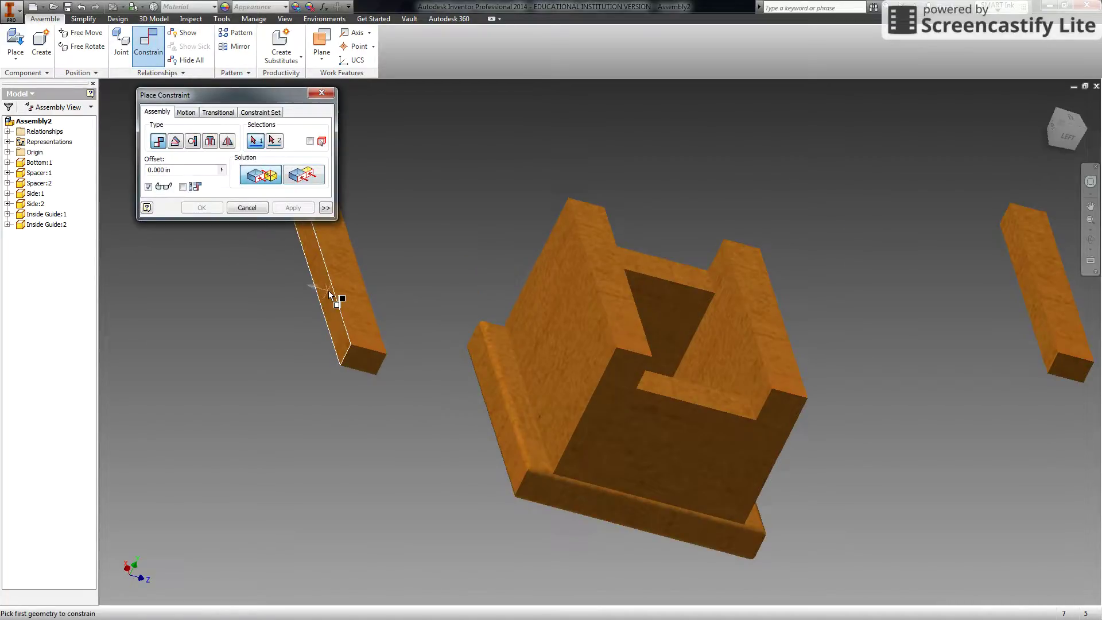
left_click(331, 306)
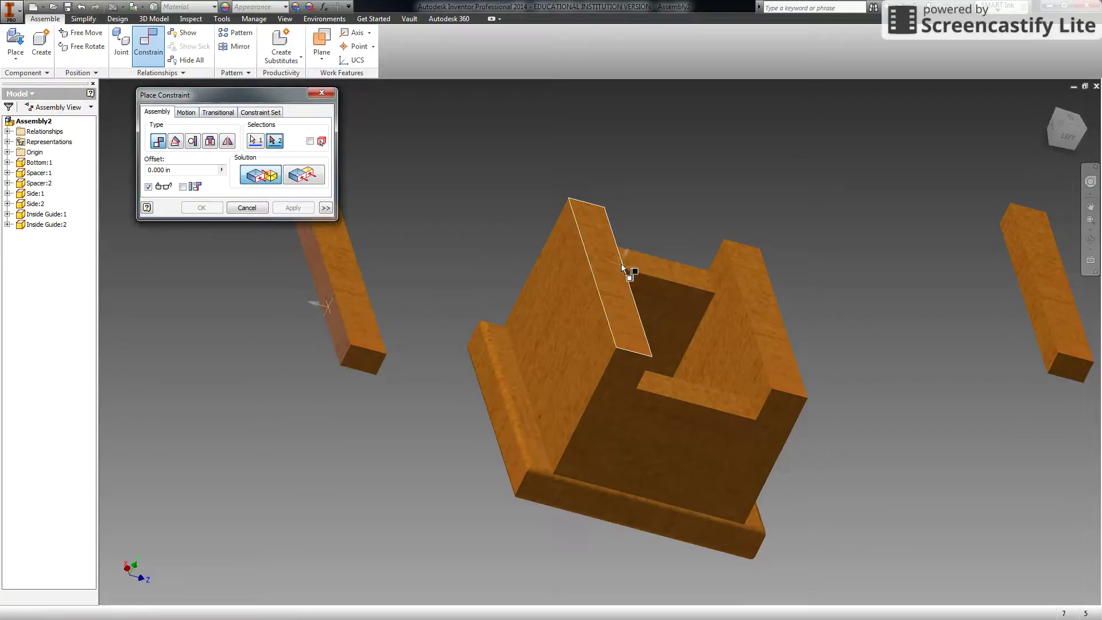
left_click(687, 393)
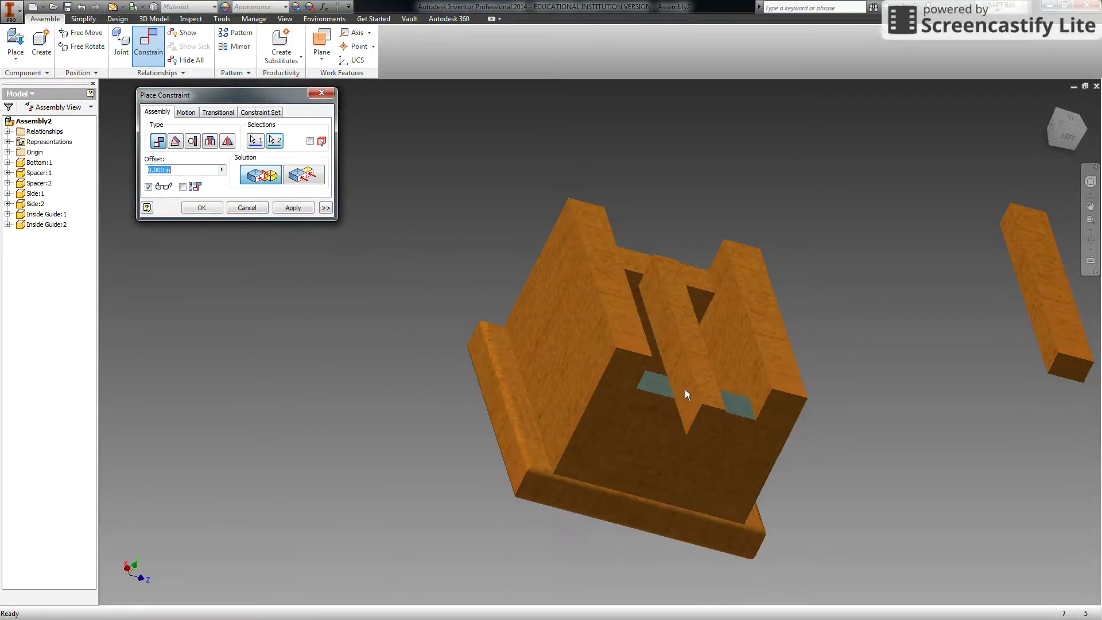
left_click(277, 210)
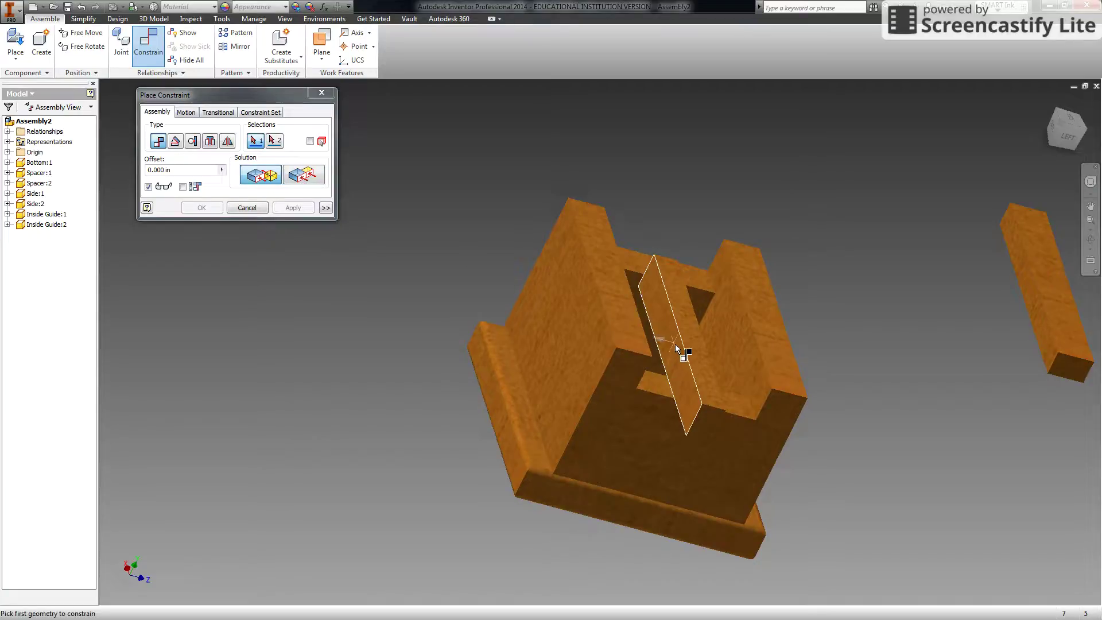
Apply a Mate constraint with 0.000 in offset between Inside Guide:1's outer long face and the inner broad face of Side:2.
scroll(680, 361, "down", 3)
scroll(672, 342, "up", 3)
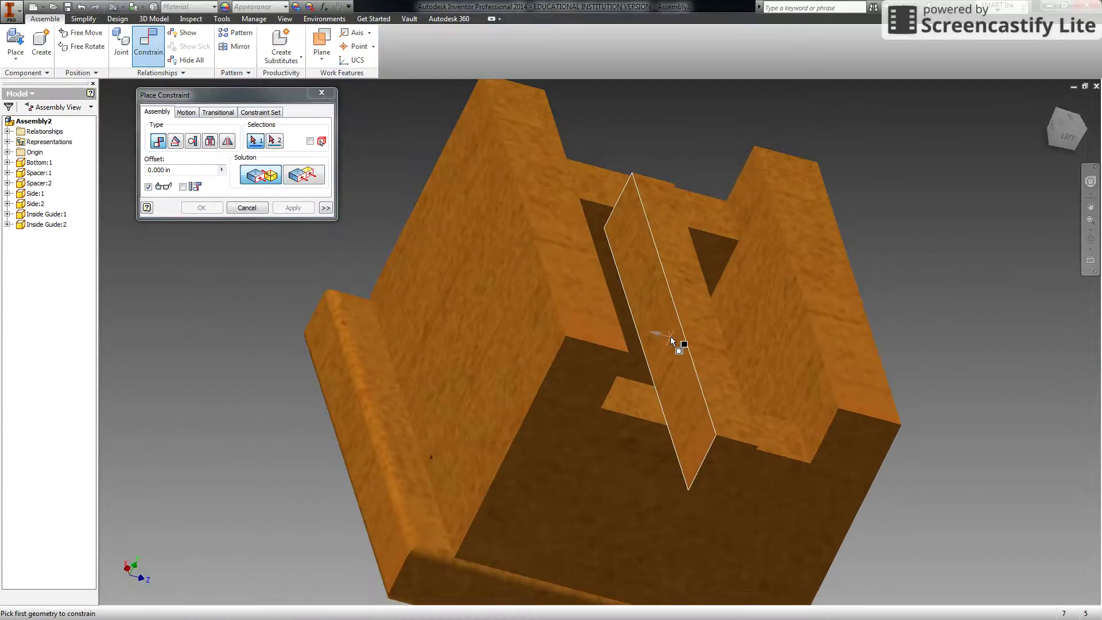
left_click(671, 338)
scroll(669, 337, "up", 4)
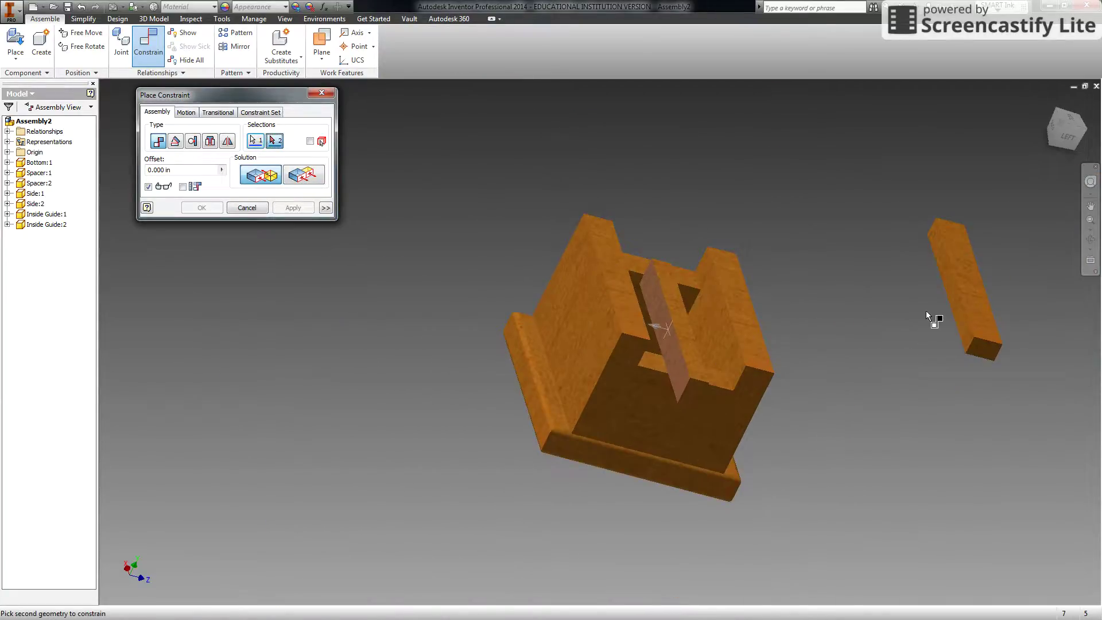
left_click(1090, 239)
left_click_drag(727, 297, 642, 277)
key("Escape")
scroll(582, 298, "down", 5)
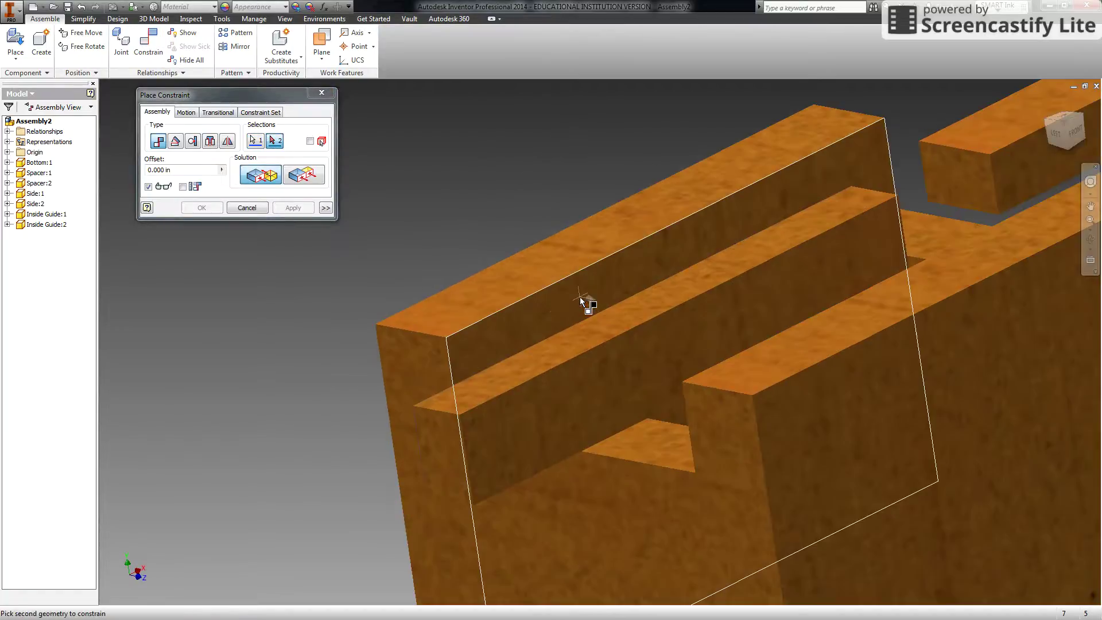
left_click(558, 311)
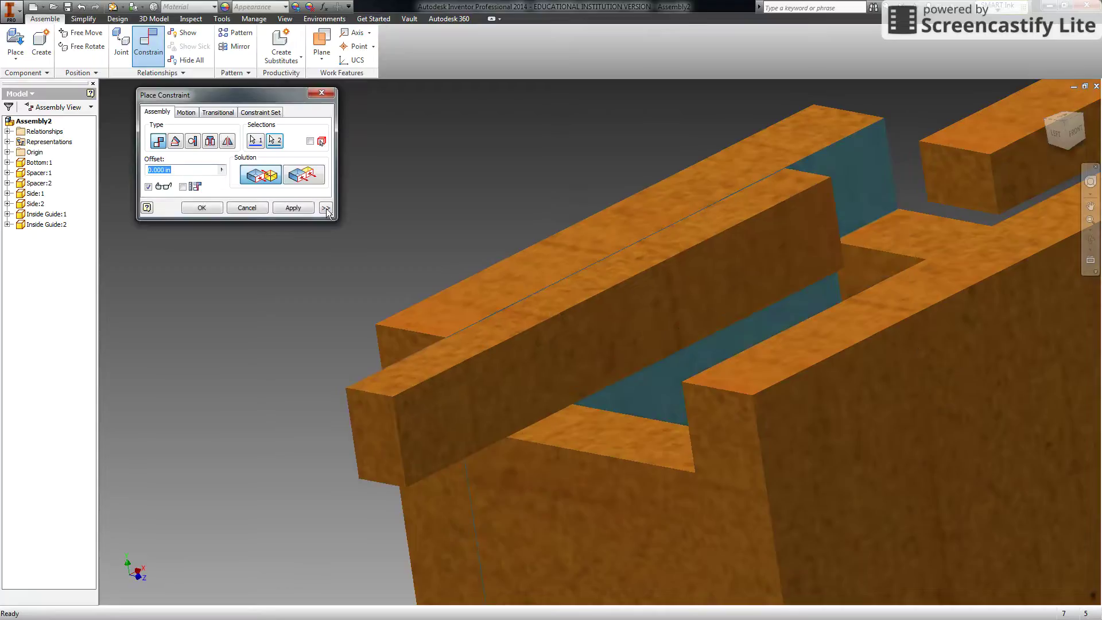
left_click(290, 208)
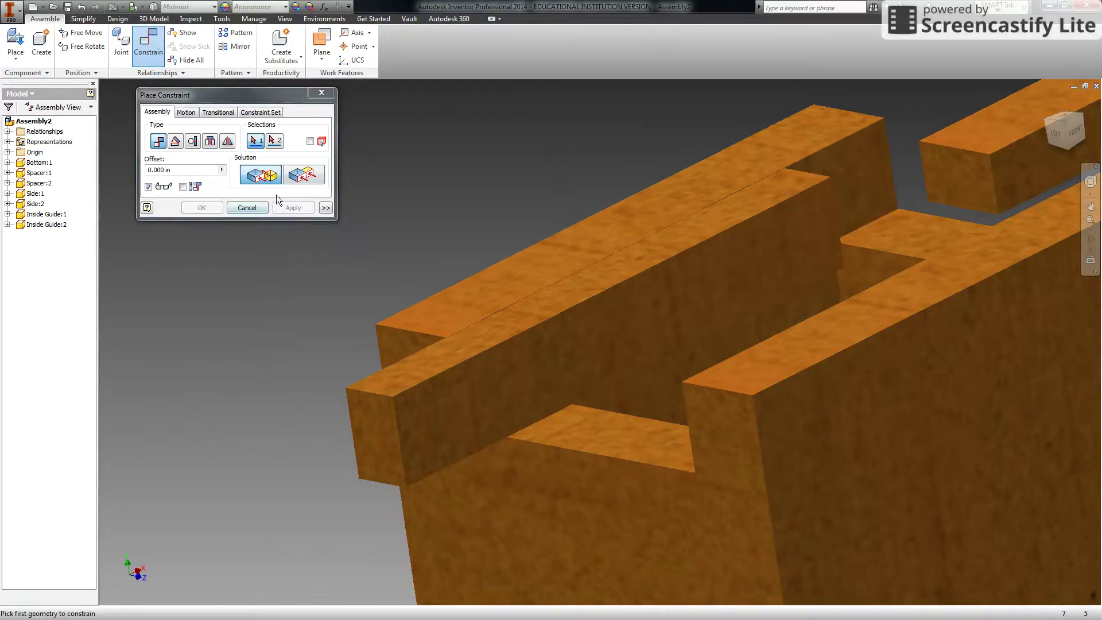
Apply a Flush constraint with 0.000 in offset between Inside Guide:1's end face and Side:2's end face, and check that the guide stays put.
left_click(297, 177)
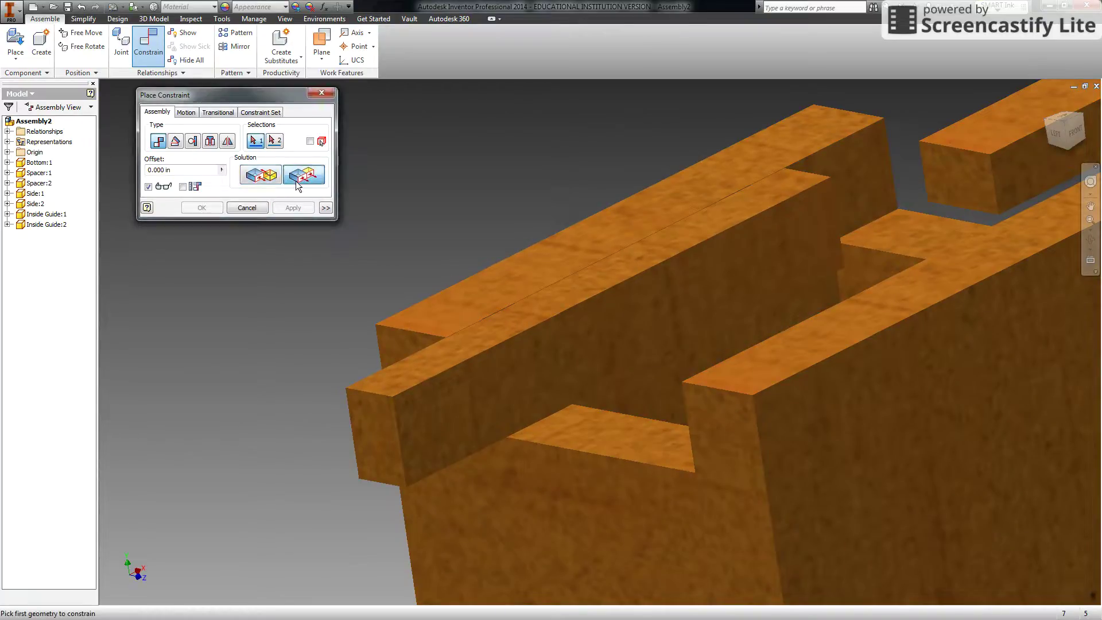
left_click(377, 417)
left_click(394, 343)
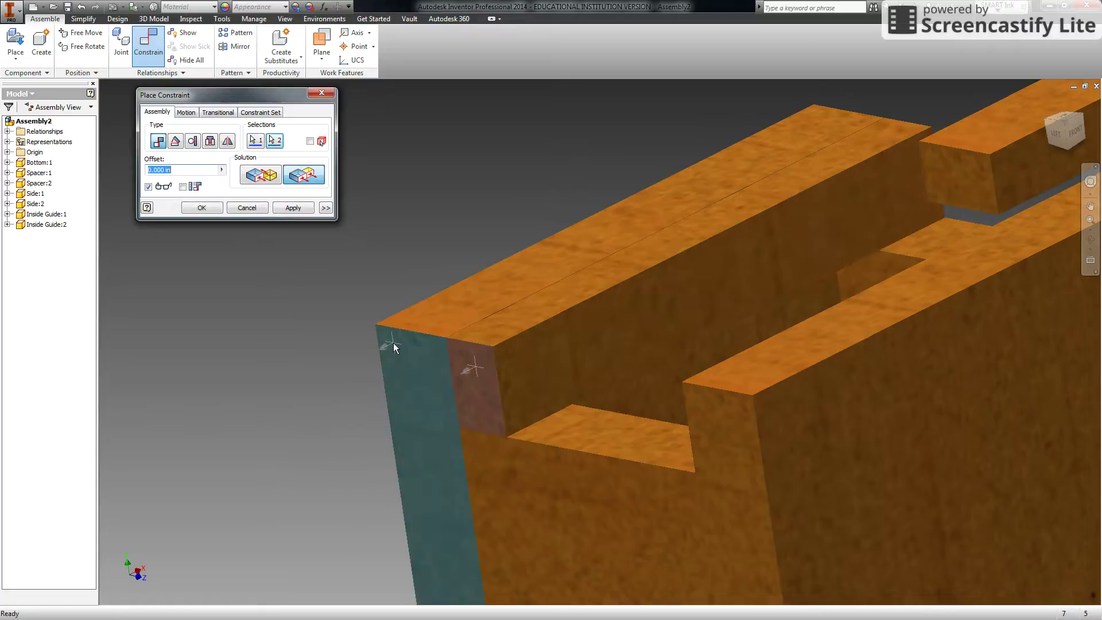
left_click(291, 208)
key("Escape")
left_click_drag(510, 351, 487, 332)
scroll(486, 333, "down", 6)
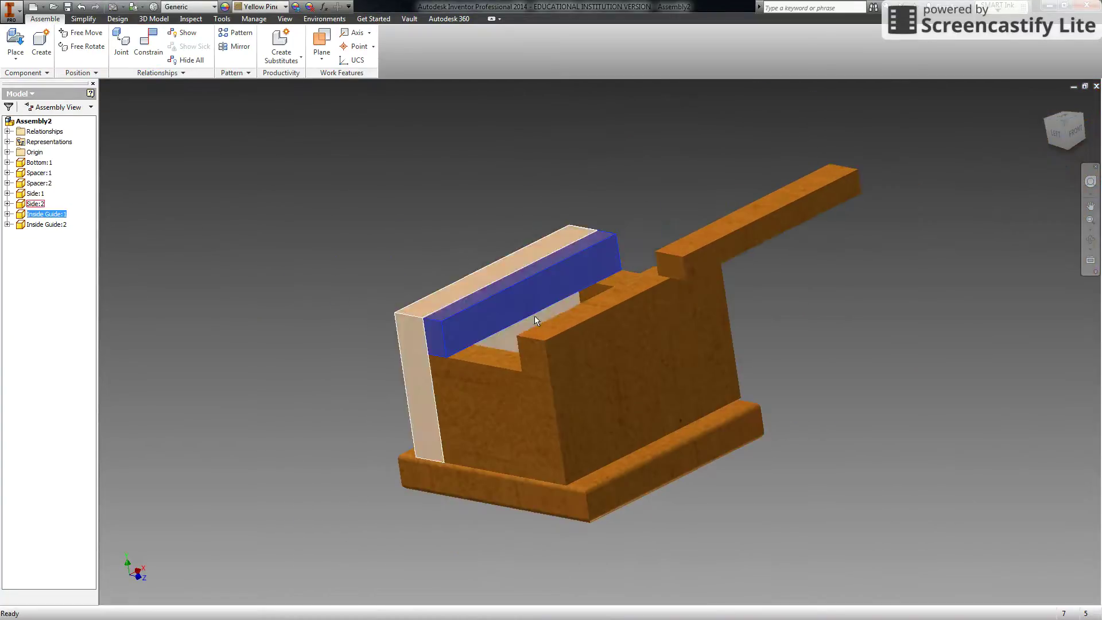
left_click(429, 201)
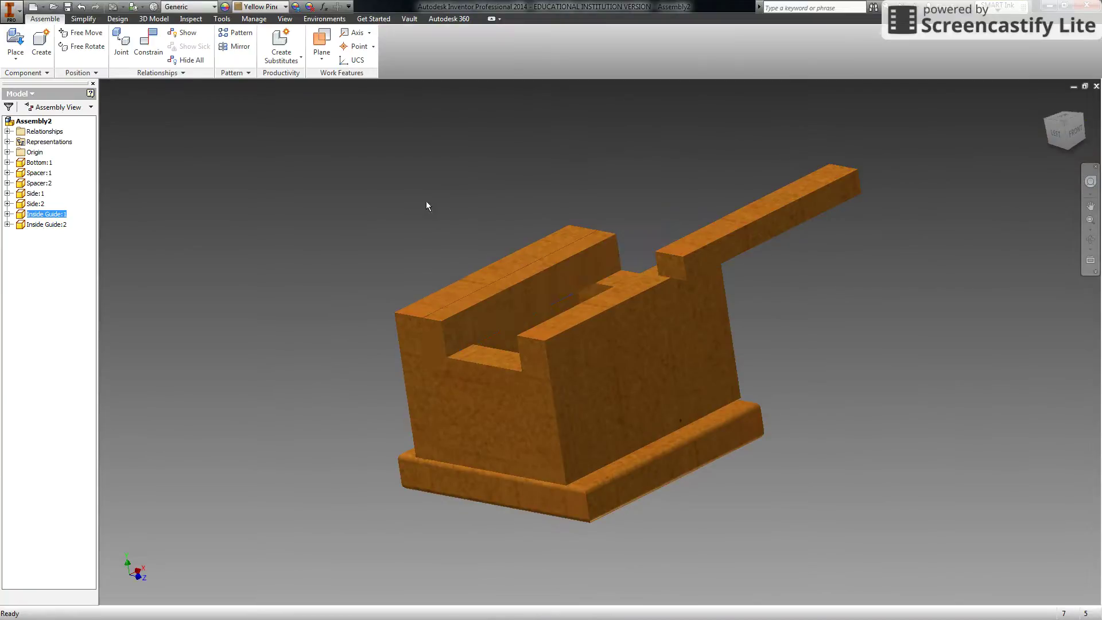
Apply a Mate constraint with 0.000 in offset between the loose Inside Guide:2's long face and the Spacer's top face.
left_click(140, 45)
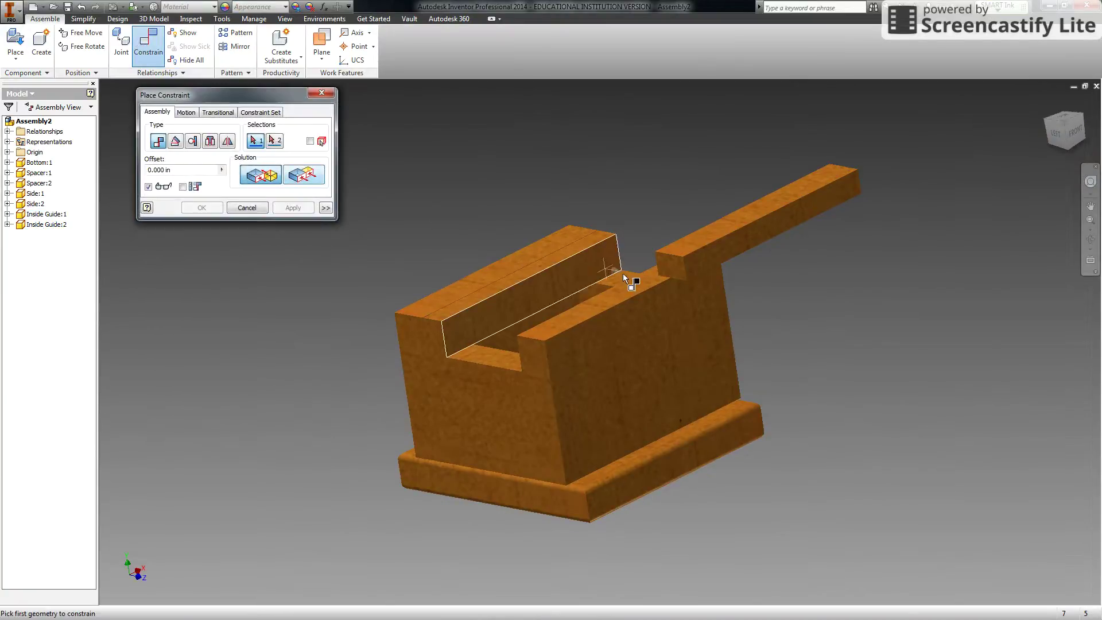
left_click(721, 258)
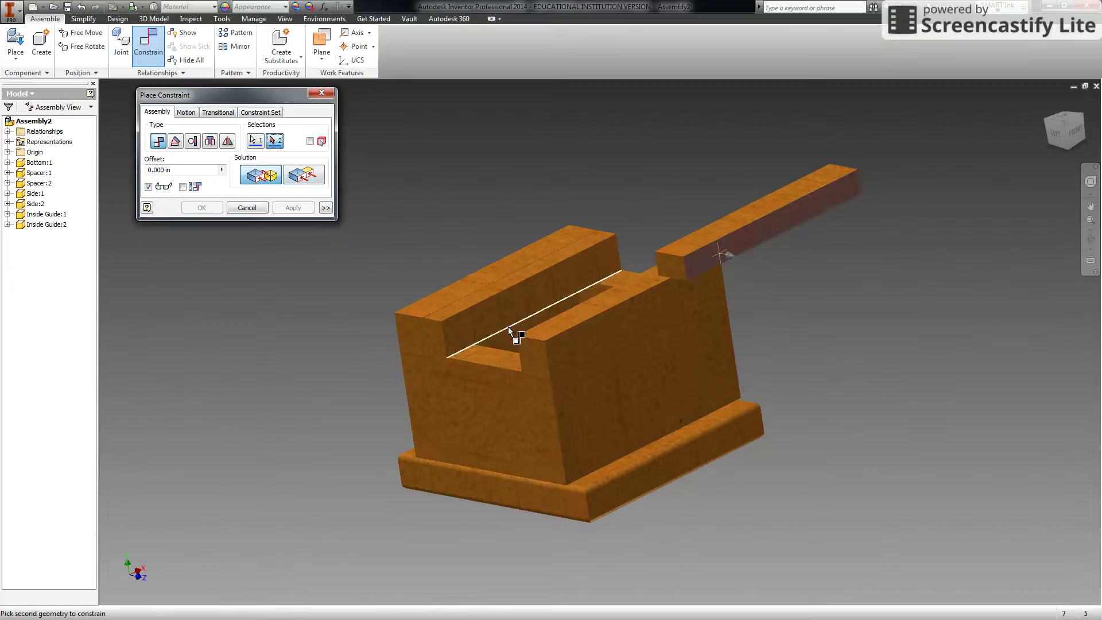
scroll(507, 362, "down", 3)
left_click(509, 359)
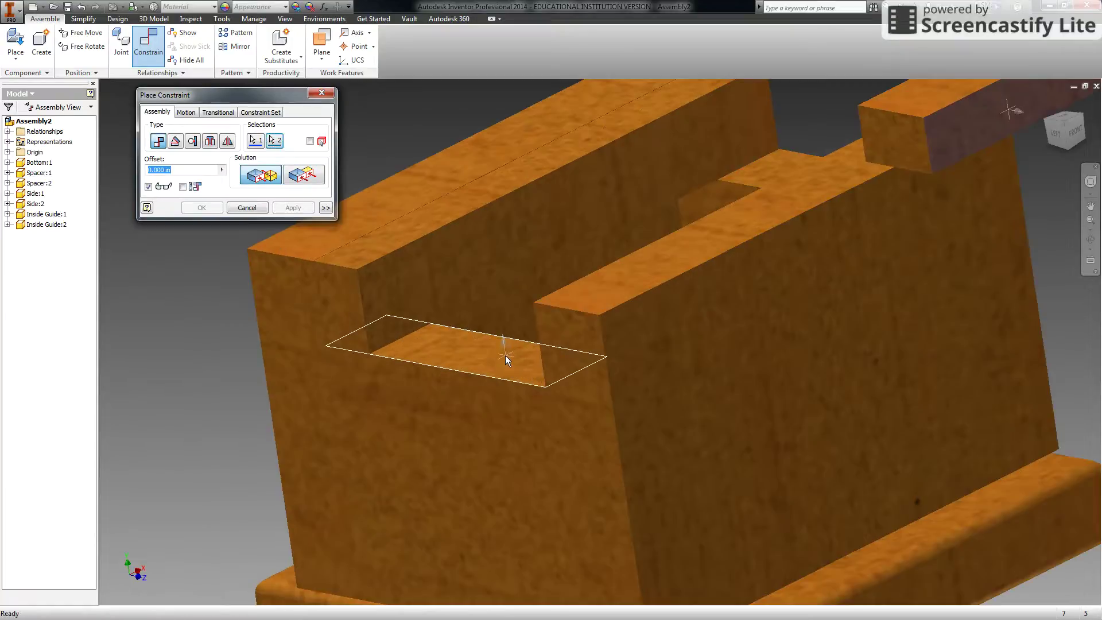
left_click(284, 209)
Apply a Mate constraint with 0.000 in offset between Inside Guide:2's outer long face and the inner broad face of Side:1.
scroll(352, 320, "up", 5)
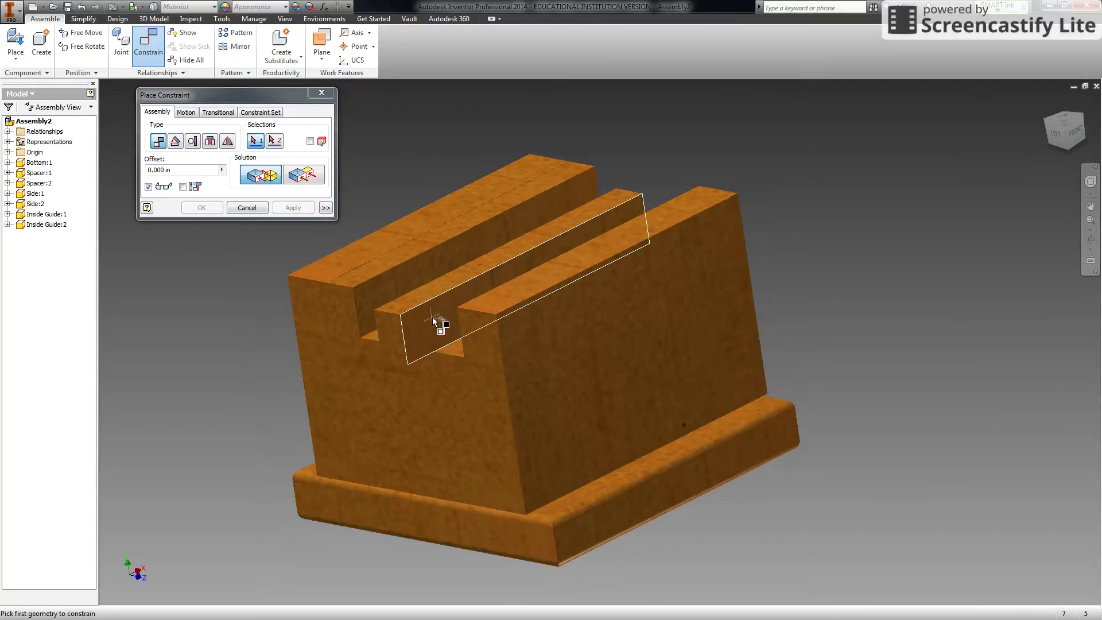
left_click(434, 321)
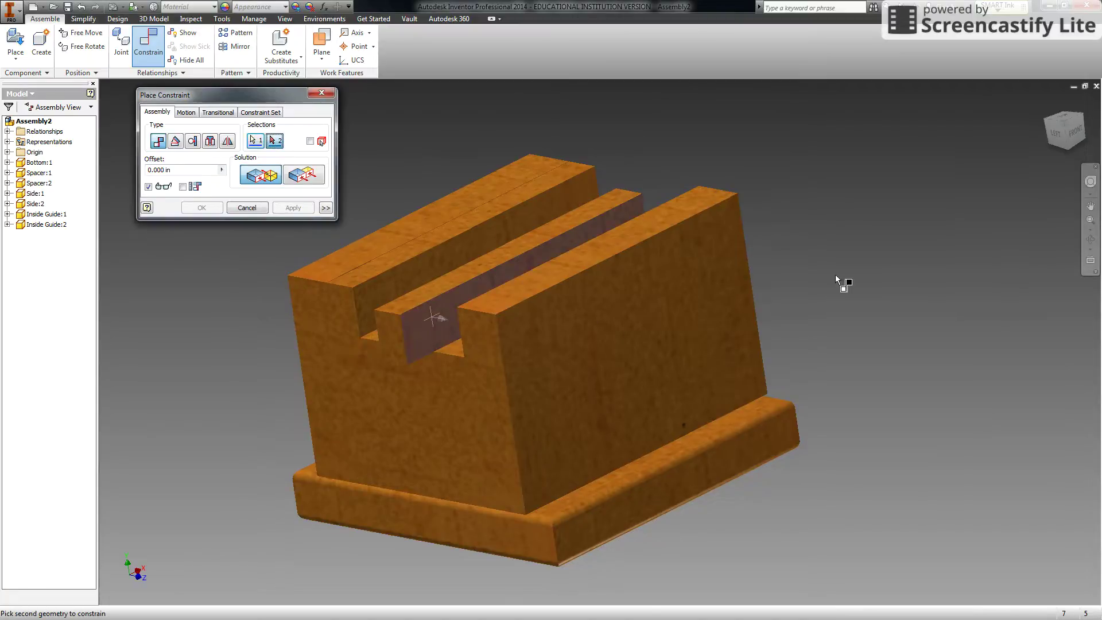
left_click(1089, 241)
left_click_drag(717, 321, 753, 376)
key("Escape")
scroll(735, 347, "down", 3)
left_click(735, 346)
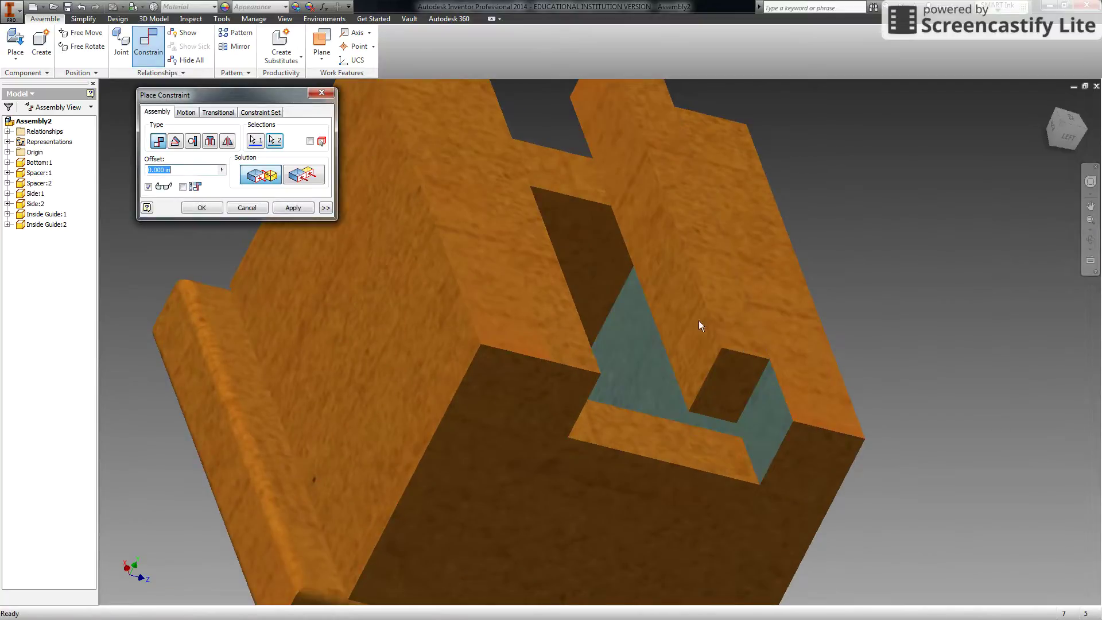
left_click(292, 207)
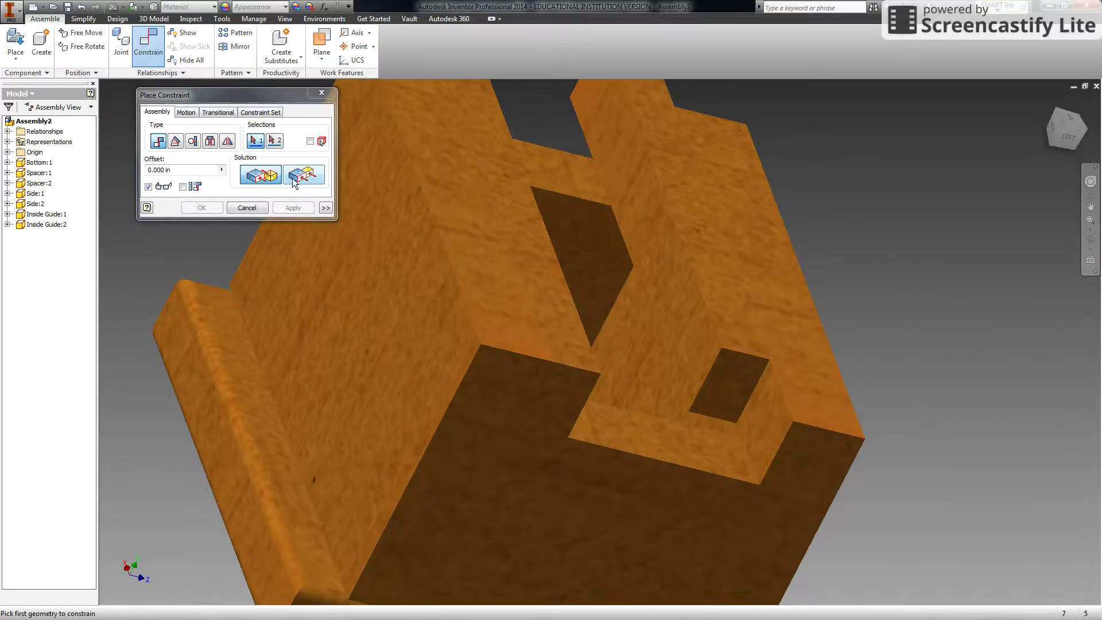
Apply a Flush constraint with 0.000 in offset between Inside Guide:2's end face and Side:1's end face, and finish constraining.
left_click(295, 183)
left_click(728, 379)
left_click(800, 462)
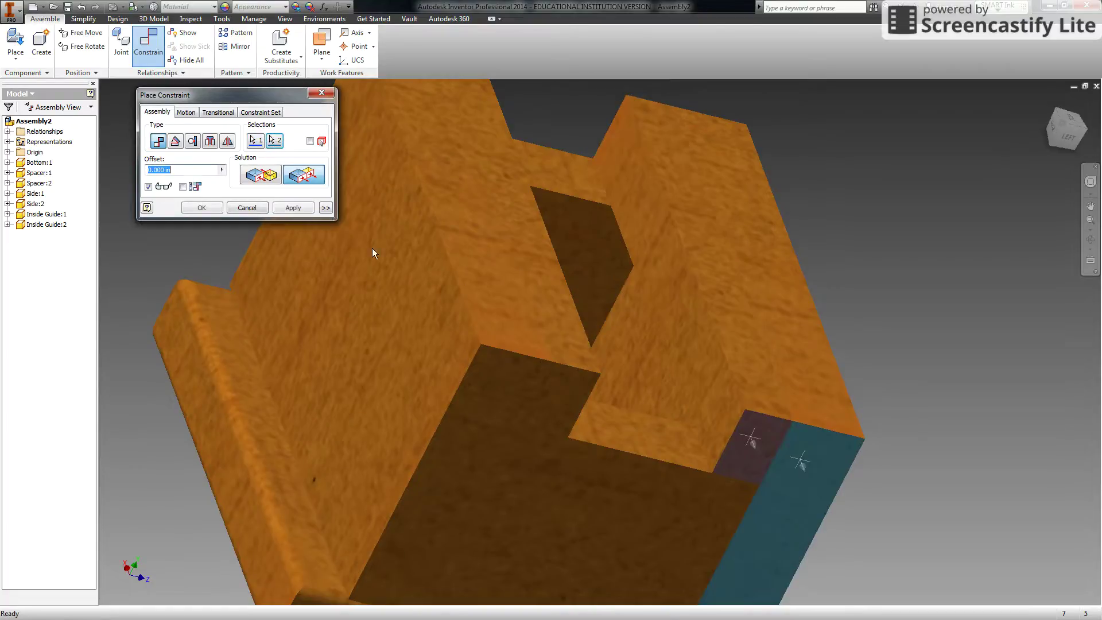
left_click(293, 207)
scroll(312, 245, "down", 5)
left_click(261, 208)
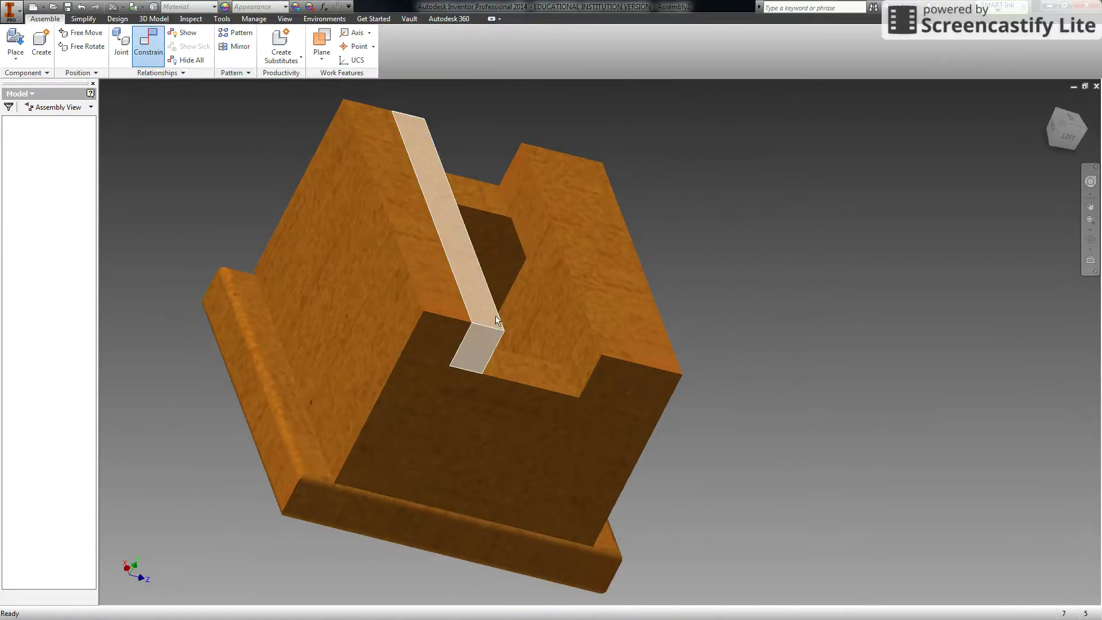
Examine the assembled base from above to check how both Inside Guides sit against the Sides and Spacers.
left_click(476, 325)
scroll(665, 370, "down", 4)
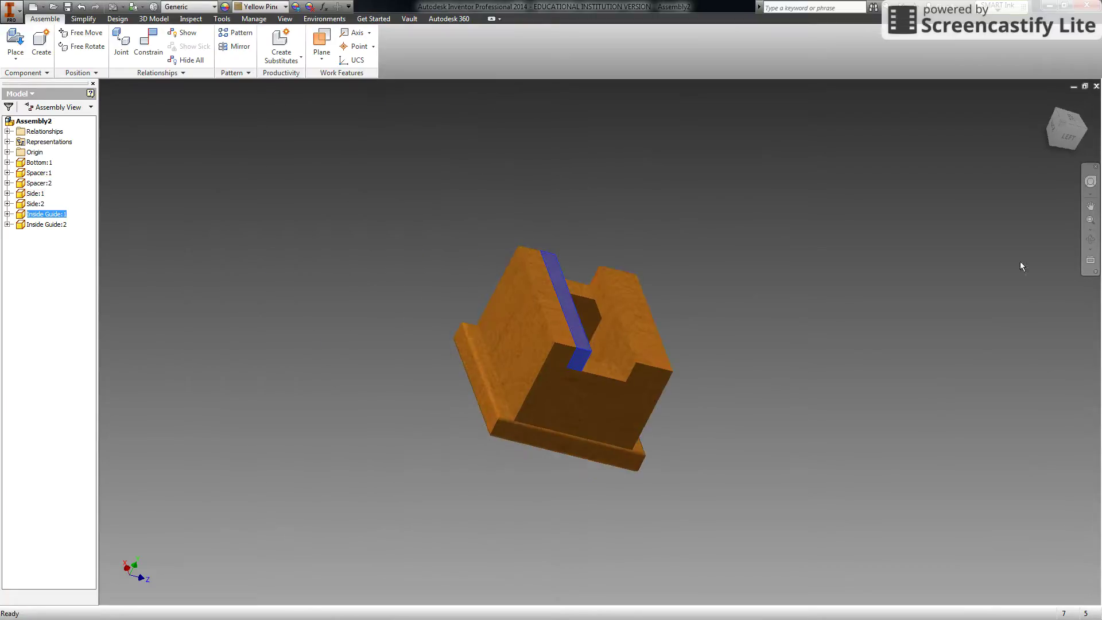
left_click(1090, 240)
left_click_drag(799, 307, 635, 345)
key("Escape")
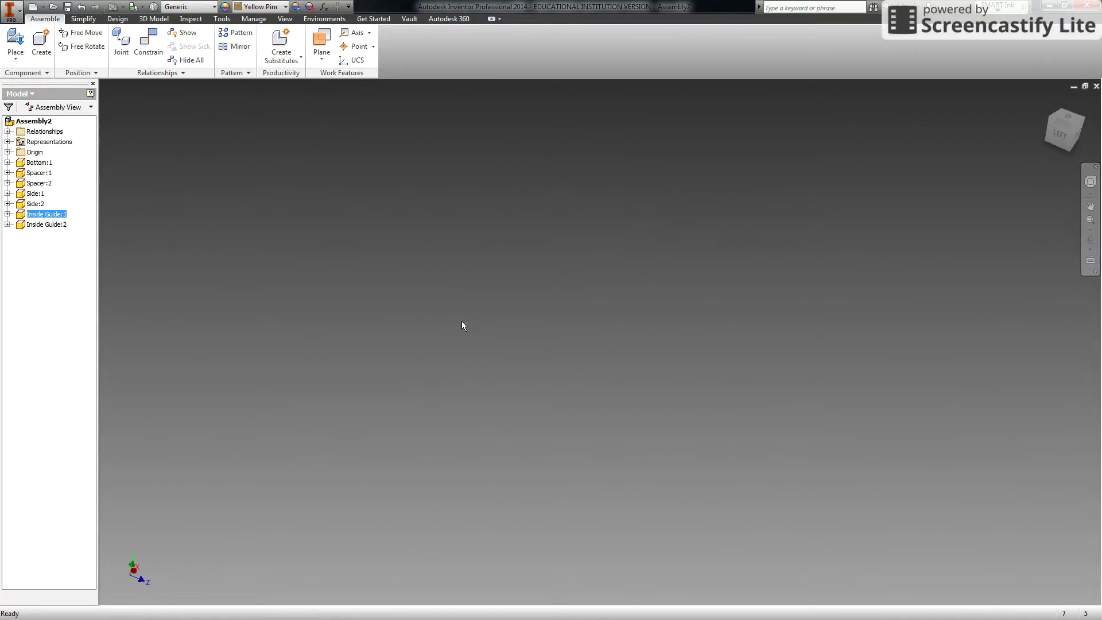
left_click(463, 292)
scroll(354, 323, "up", 3)
left_click(422, 319)
scroll(422, 319, "up", 3)
left_click(284, 218)
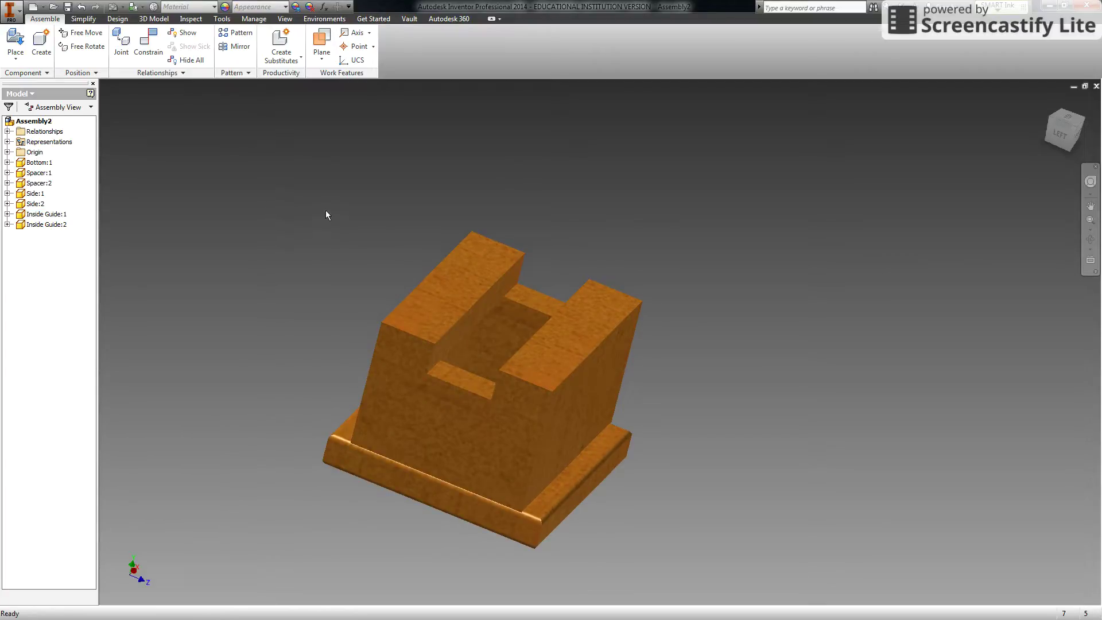
Place one Top component from the Gumball Machine folder in open space beside the assembled base.
left_click(13, 39)
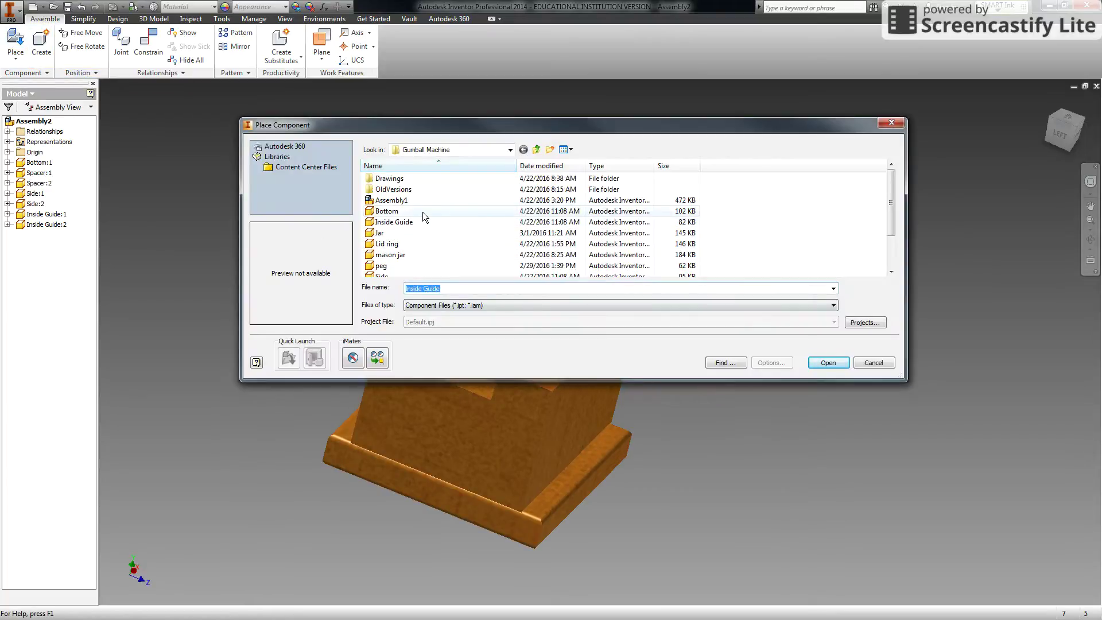
left_click(411, 246)
scroll(415, 248, "down", 1)
scroll(414, 249, "down", 3)
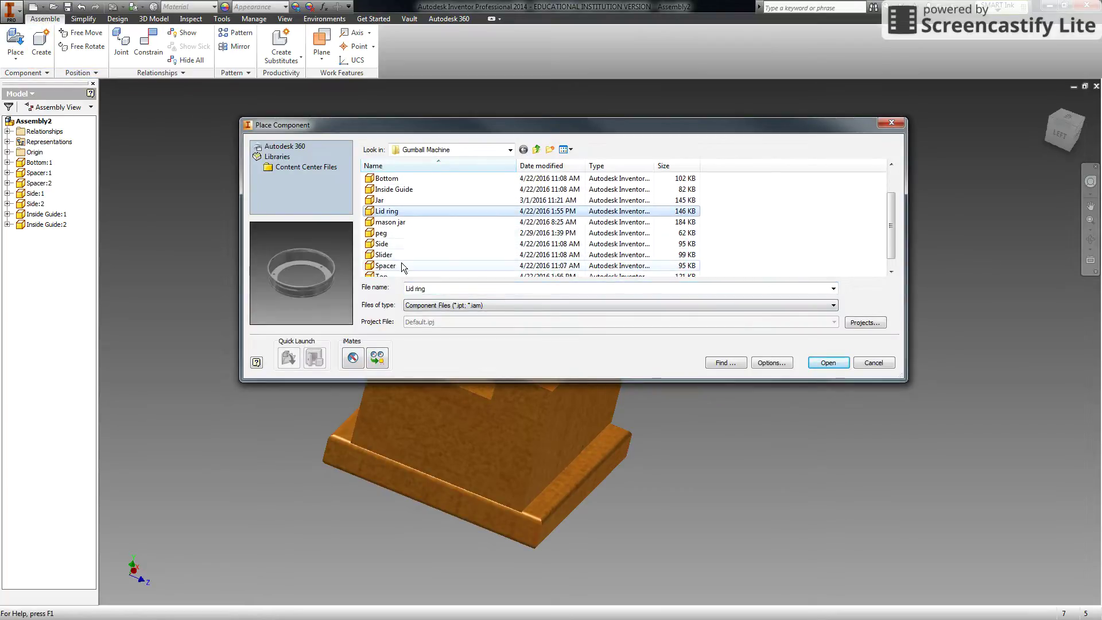
left_click(398, 266)
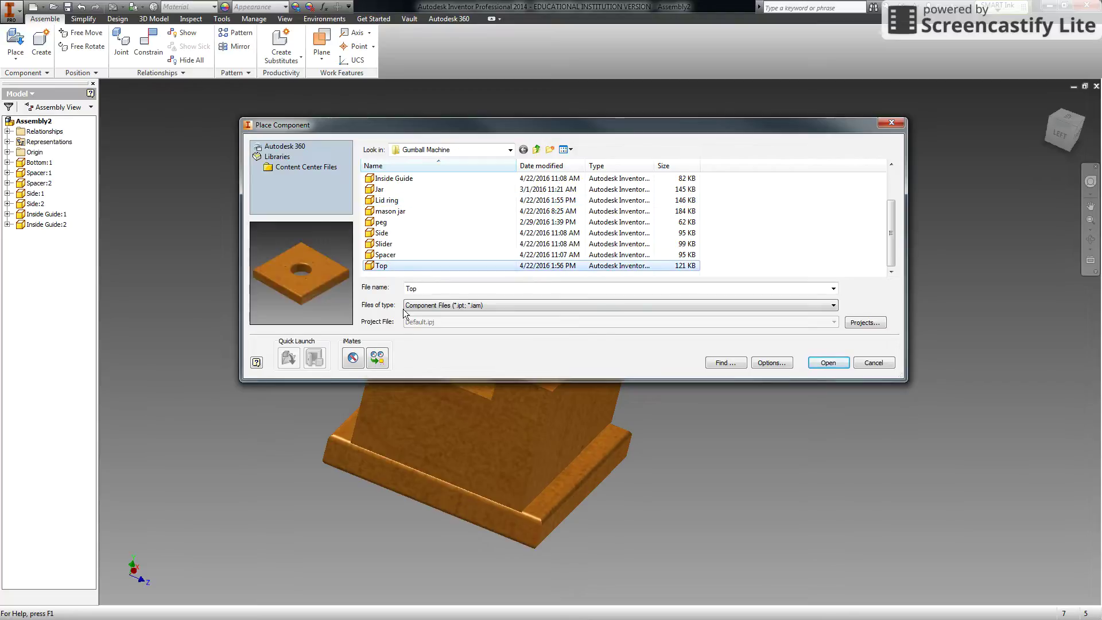
left_click(827, 362)
left_click(820, 276)
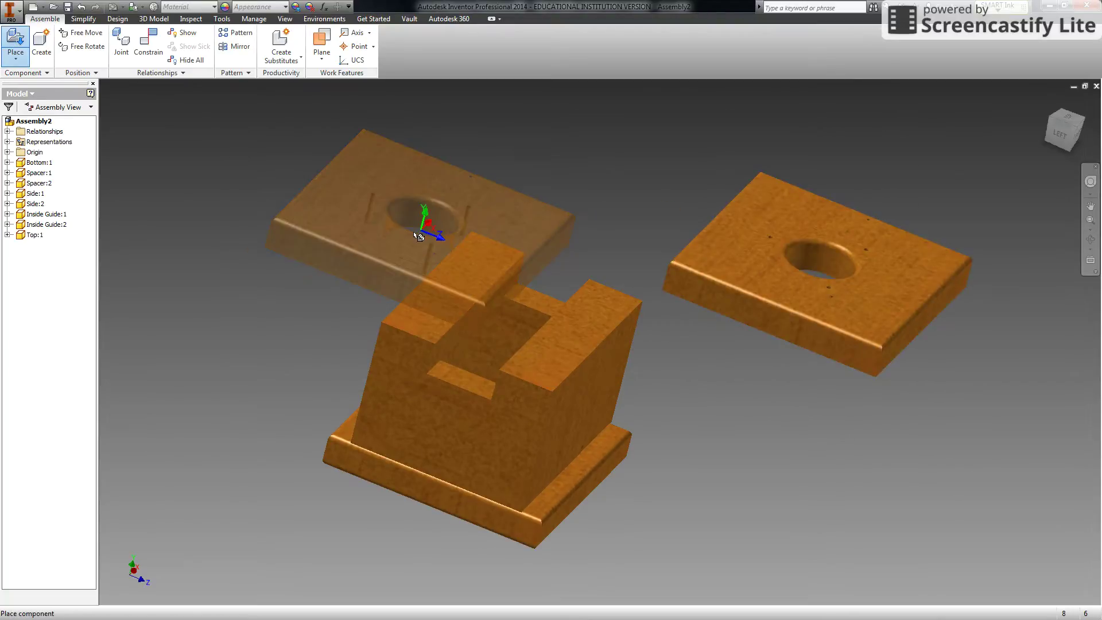
right_click(388, 228)
left_click(432, 228)
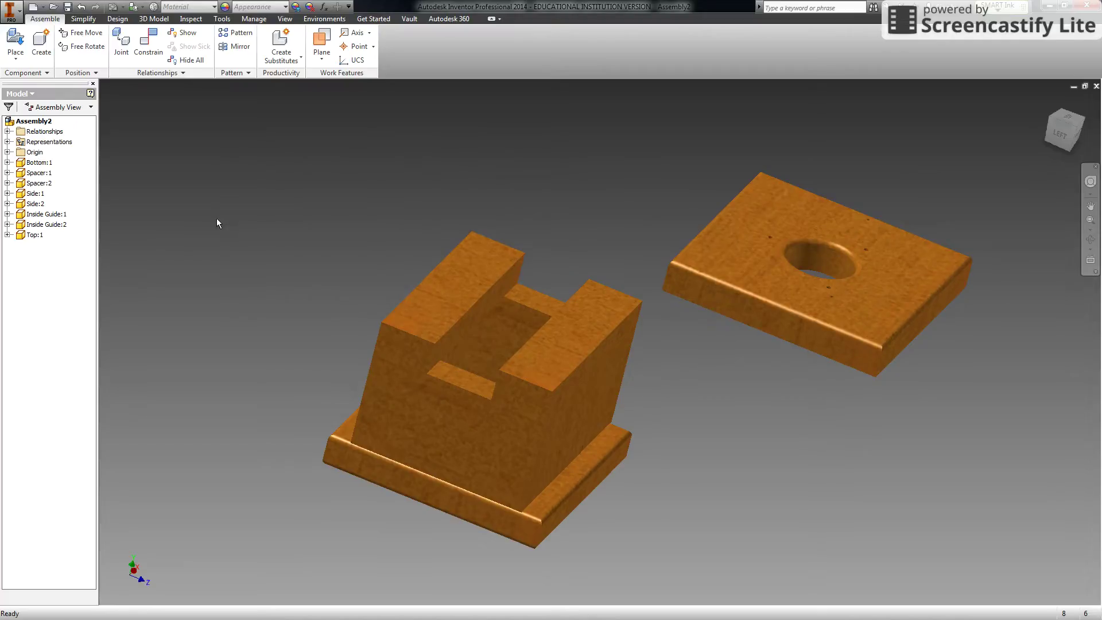
Apply a Mate constraint with 0.000 in offset between the upper edge face of Side:2 and the underside of the Top board.
key("c")
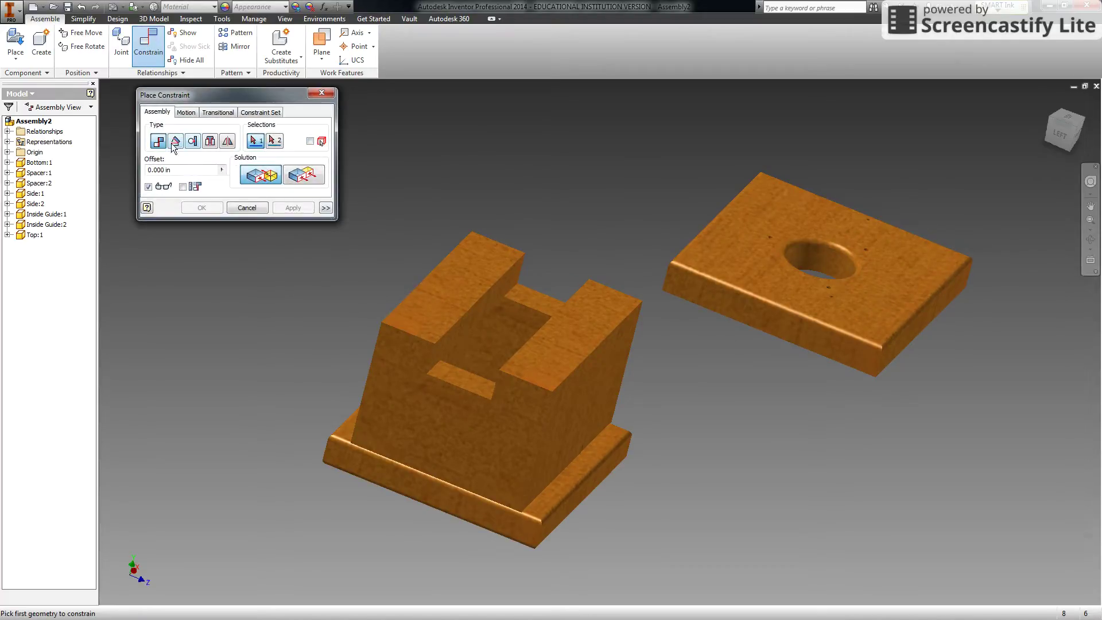
left_click(422, 313)
left_click(1092, 239)
left_click_drag(759, 317, 925, 351)
key("Escape")
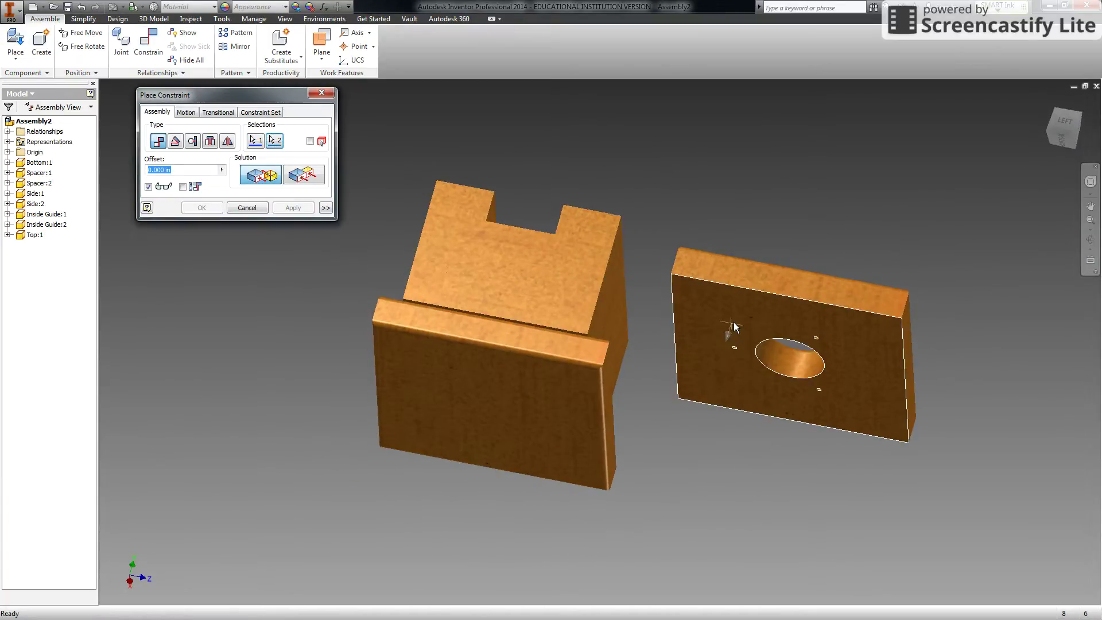
left_click(732, 324)
left_click(274, 208)
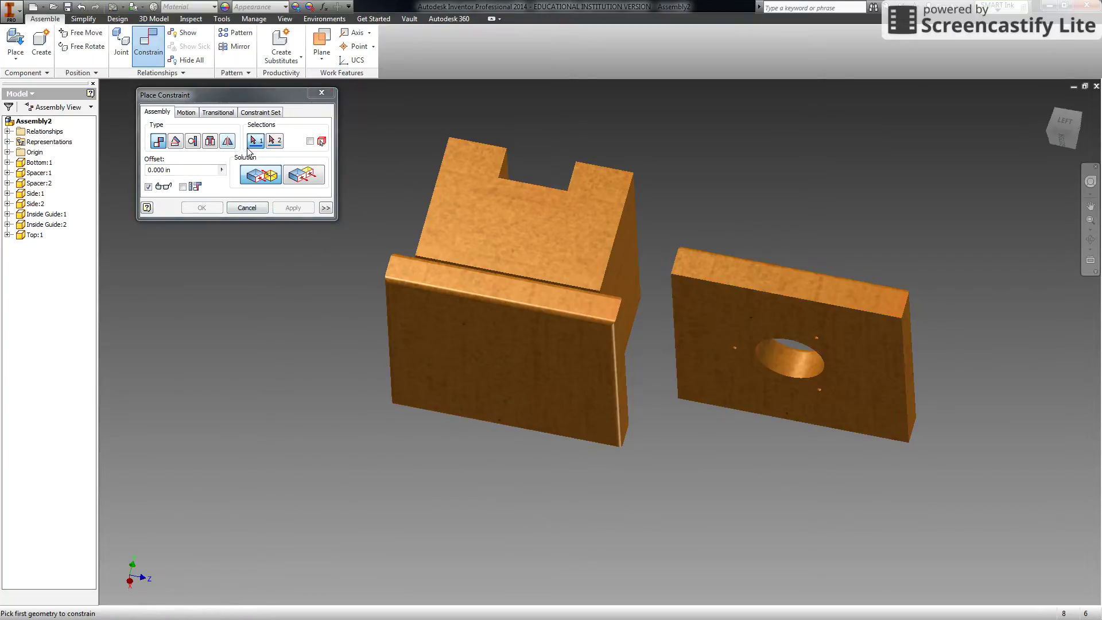
Apply a Flush constraint with 0.000 in offset between the base's notched face and the matching edge face of the Top board.
left_click(303, 174)
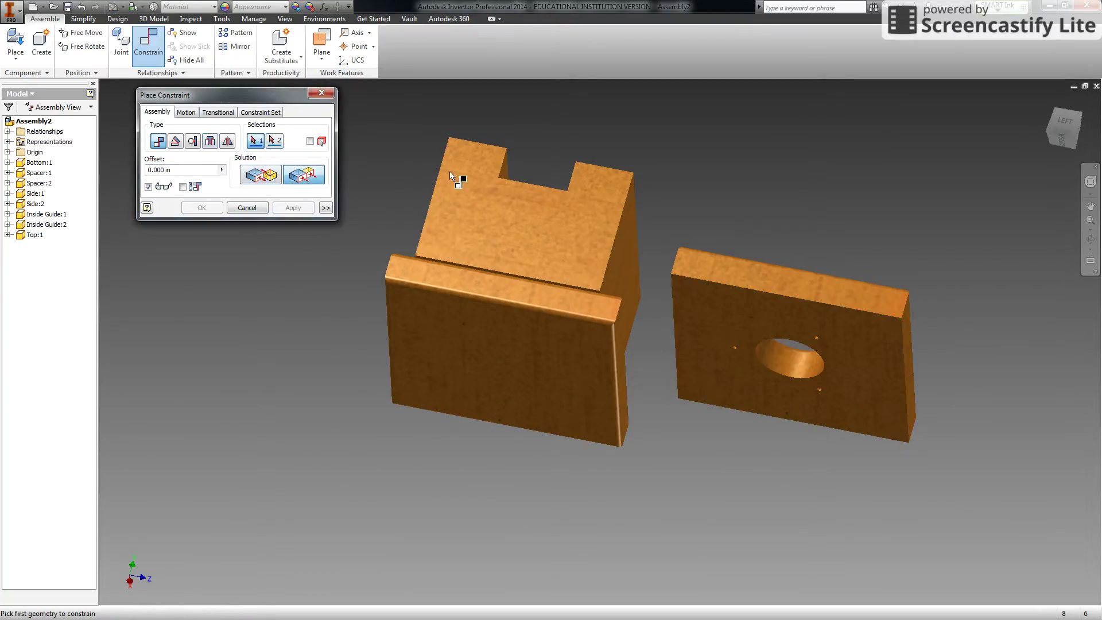
left_click(467, 167)
left_click(734, 276)
left_click(292, 212)
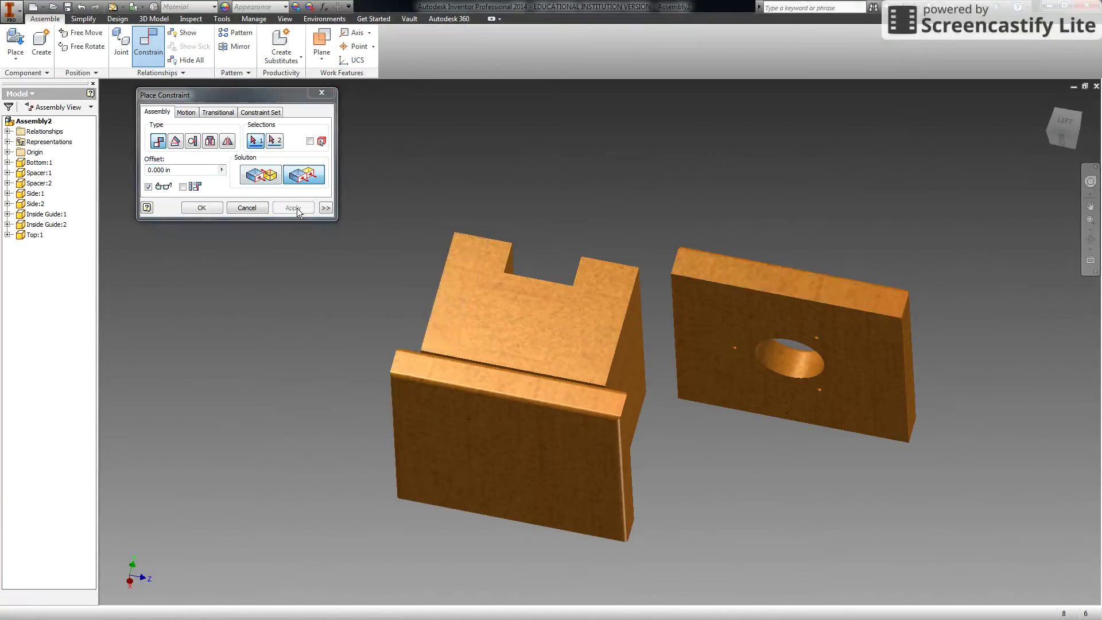
Apply a Flush constraint with .5 offset between the base's outer side face and the Top board's adjacent edge face, and finish constraining.
left_click(637, 343)
scroll(913, 333, "up", 3)
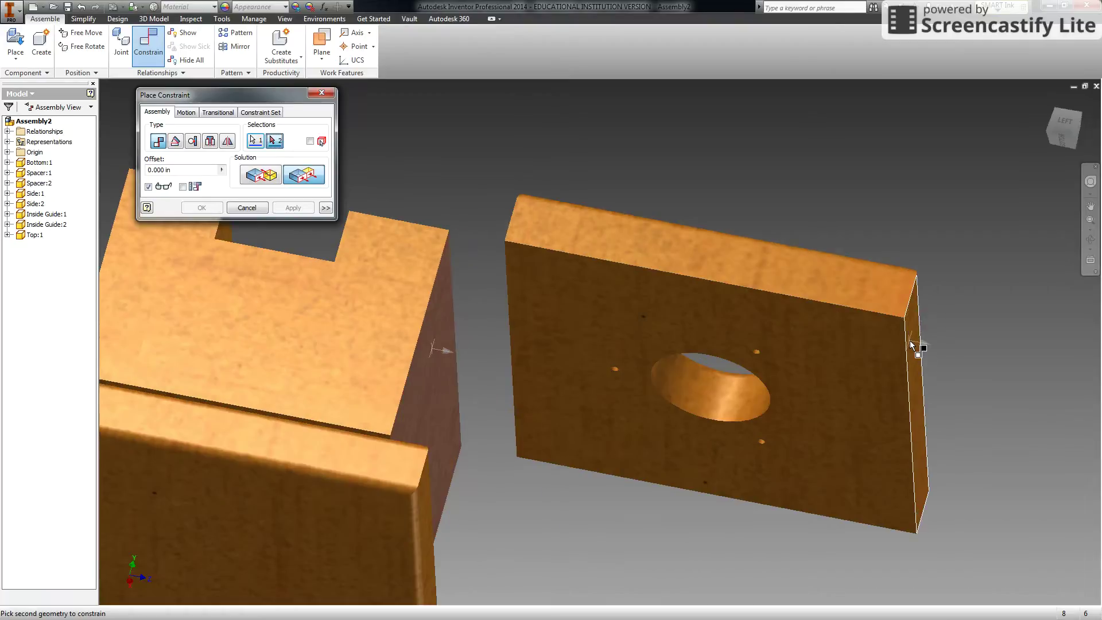
left_click(913, 341)
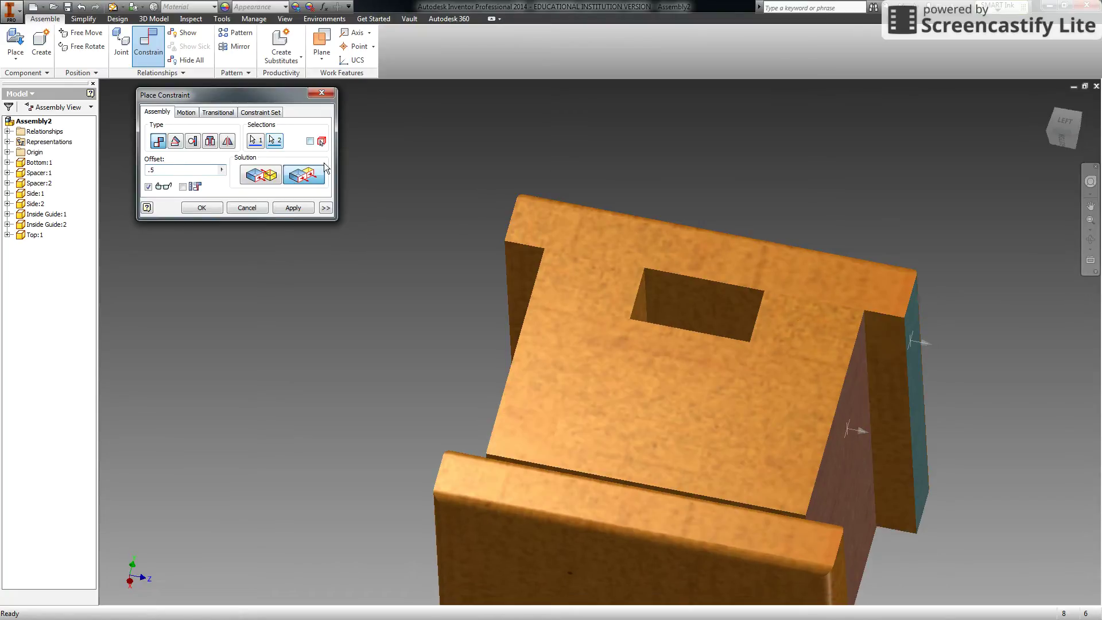
left_click(292, 208)
left_click(246, 207)
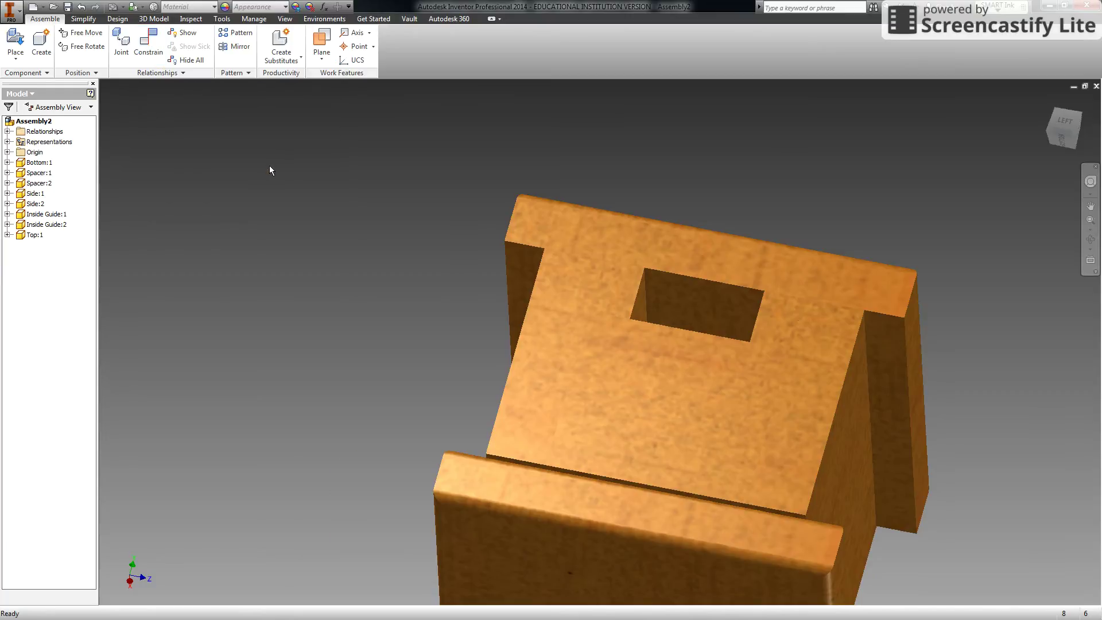
left_click(1046, 101)
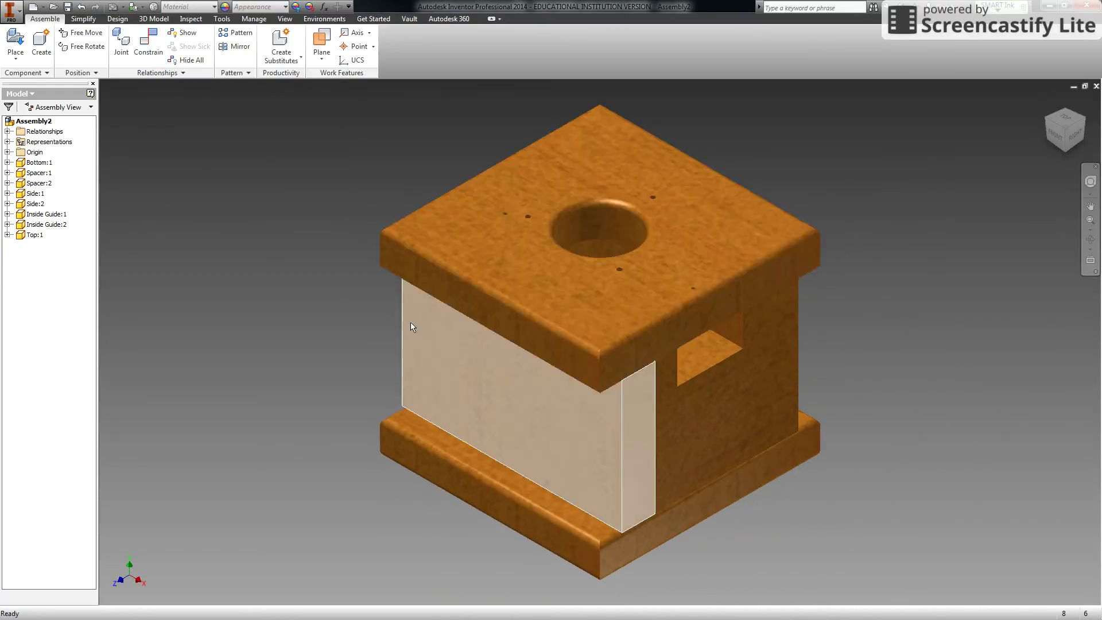
left_click(604, 446)
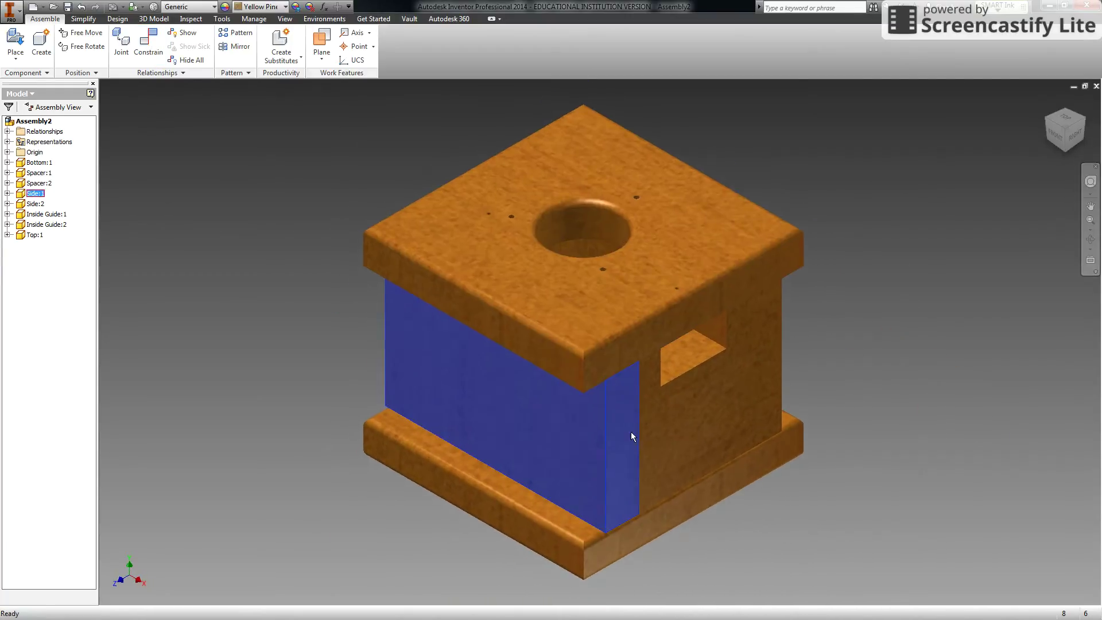
left_click(268, 207)
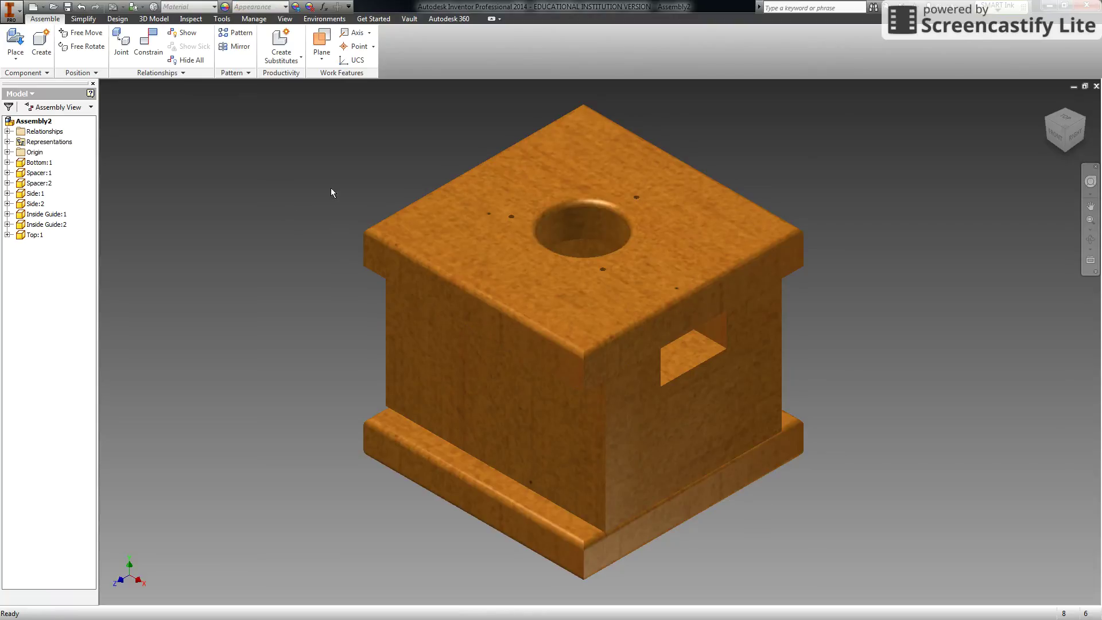